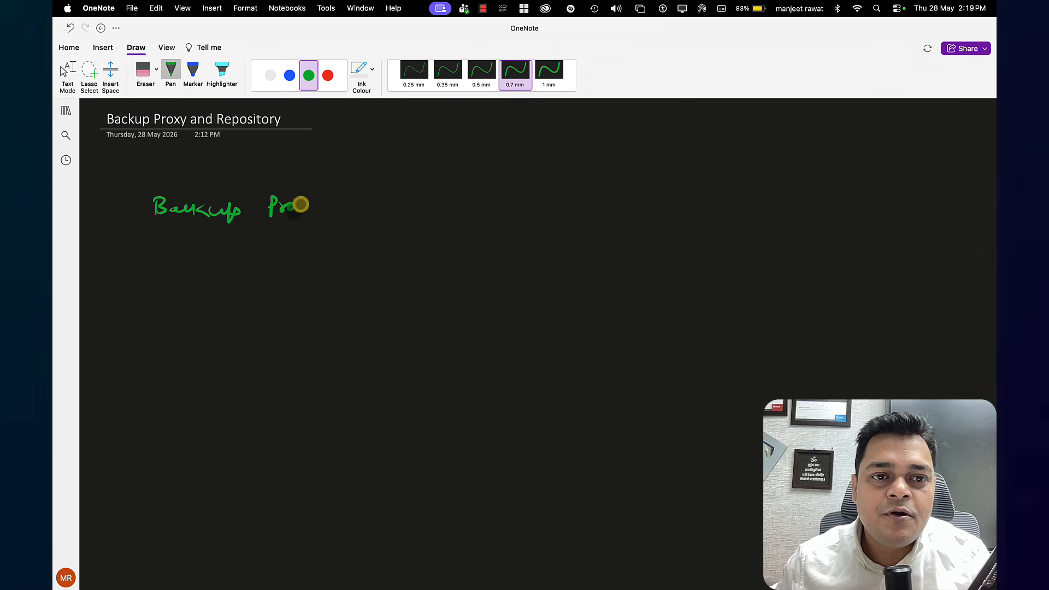
# Finish the green handwritten heading "Backup Proxy" and draw a red box labelled "SAN" below it
pyautogui.moveTo(300, 205); pyautogui.dragTo(323, 220)
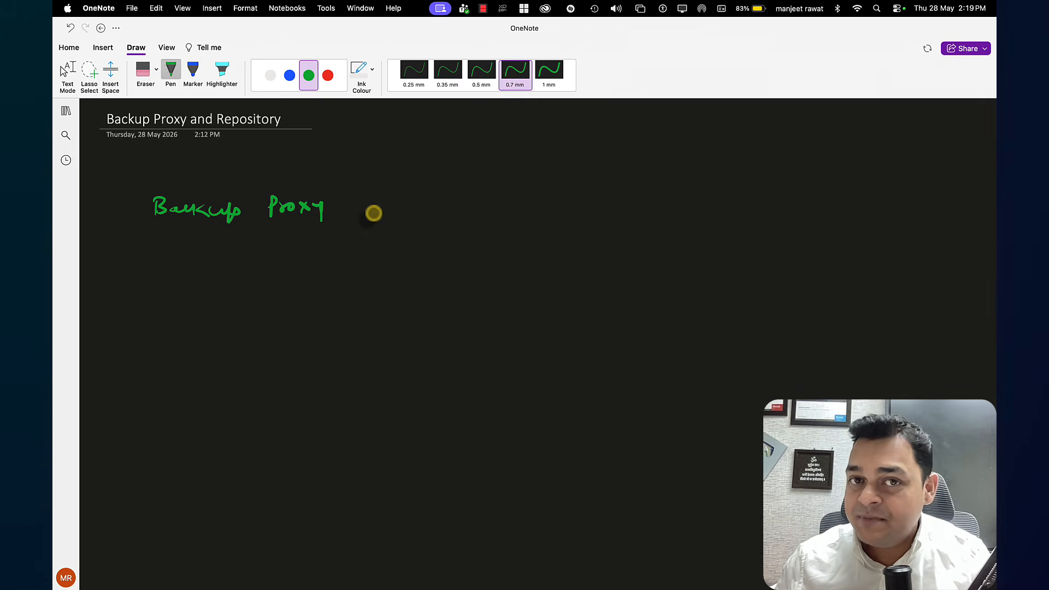
pyautogui.click(327, 75)
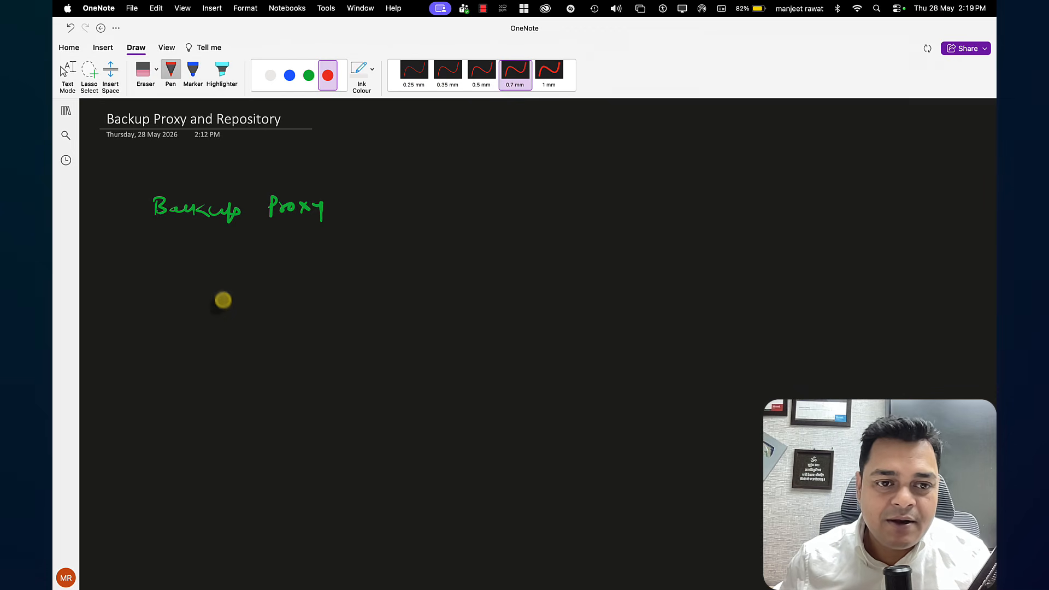
pyautogui.moveTo(223, 295)
pyautogui.mouseDown()
pyautogui.moveTo(219, 346)
pyautogui.moveTo(229, 344)
pyautogui.moveTo(219, 346)
pyautogui.mouseUp()
pyautogui.moveTo(218, 262)
pyautogui.mouseDown()
pyautogui.moveTo(226, 273)
pyautogui.moveTo(262, 259)
pyautogui.mouseUp()
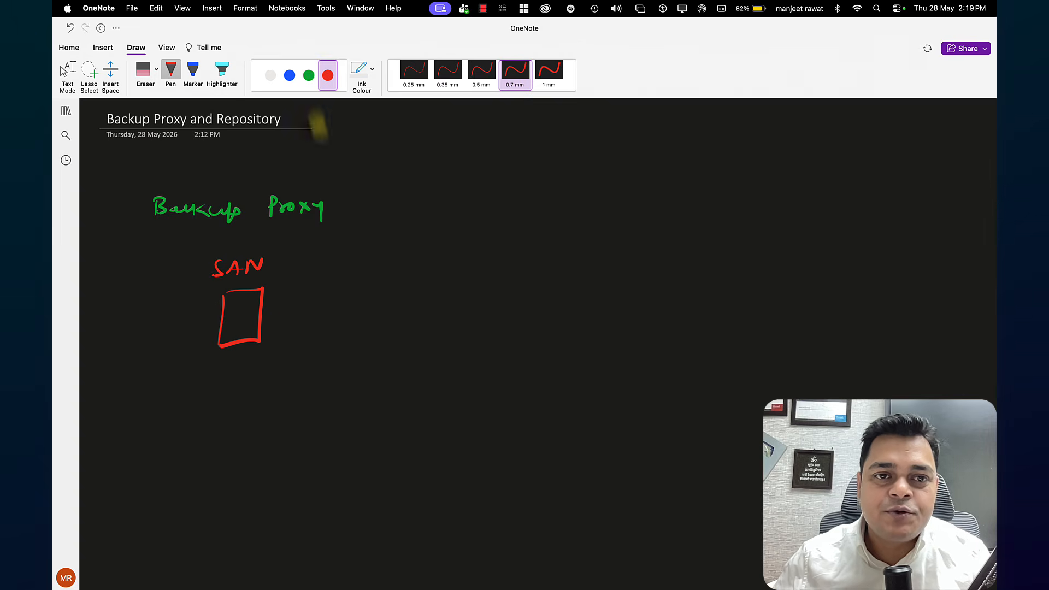
# Draw a green computer below the SAN box and a blue cloud labelled "cloud" beneath the computer
pyautogui.click(310, 77)
pyautogui.moveTo(212, 393)
pyautogui.mouseDown()
pyautogui.moveTo(203, 422)
pyautogui.moveTo(237, 431)
pyautogui.mouseUp()
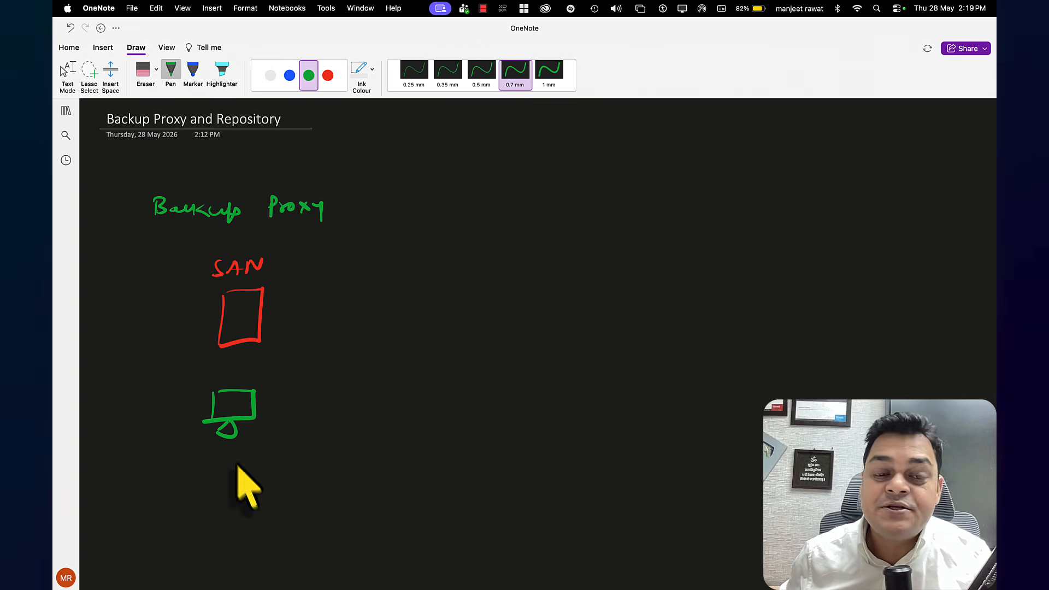
pyautogui.click(291, 76)
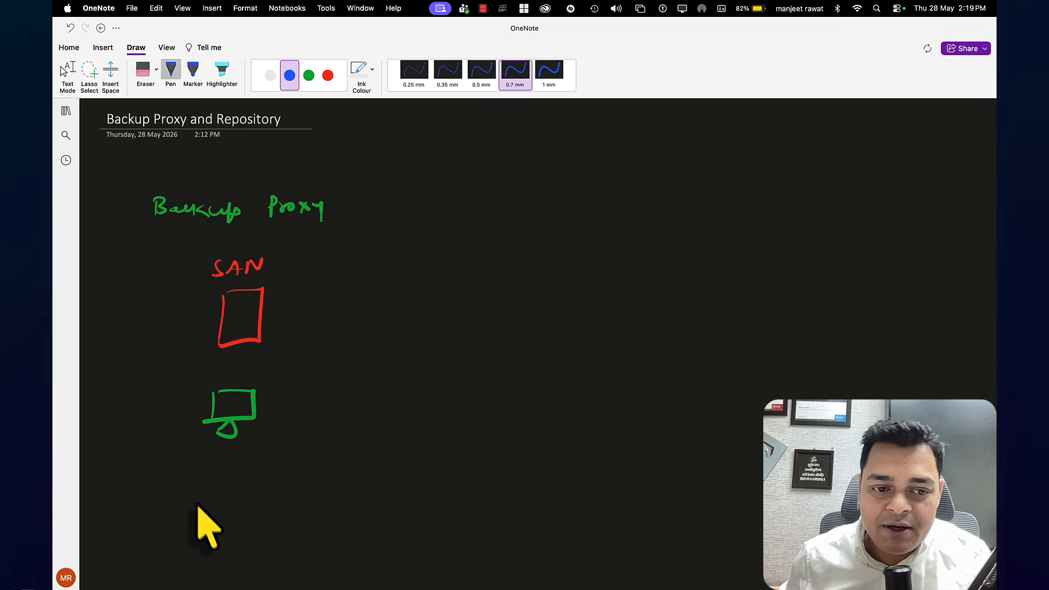
pyautogui.moveTo(204, 471)
pyautogui.mouseDown()
pyautogui.moveTo(168, 491)
pyautogui.moveTo(199, 508)
pyautogui.moveTo(255, 505)
pyautogui.moveTo(247, 482)
pyautogui.moveTo(195, 477)
pyautogui.mouseUp()
pyautogui.moveTo(200, 538)
pyautogui.mouseDown()
pyautogui.moveTo(187, 539)
pyautogui.moveTo(200, 548)
pyautogui.mouseUp()
pyautogui.moveTo(206, 529)
pyautogui.mouseDown()
pyautogui.moveTo(215, 547)
pyautogui.moveTo(260, 541)
pyautogui.mouseUp()
pyautogui.click(262, 542)
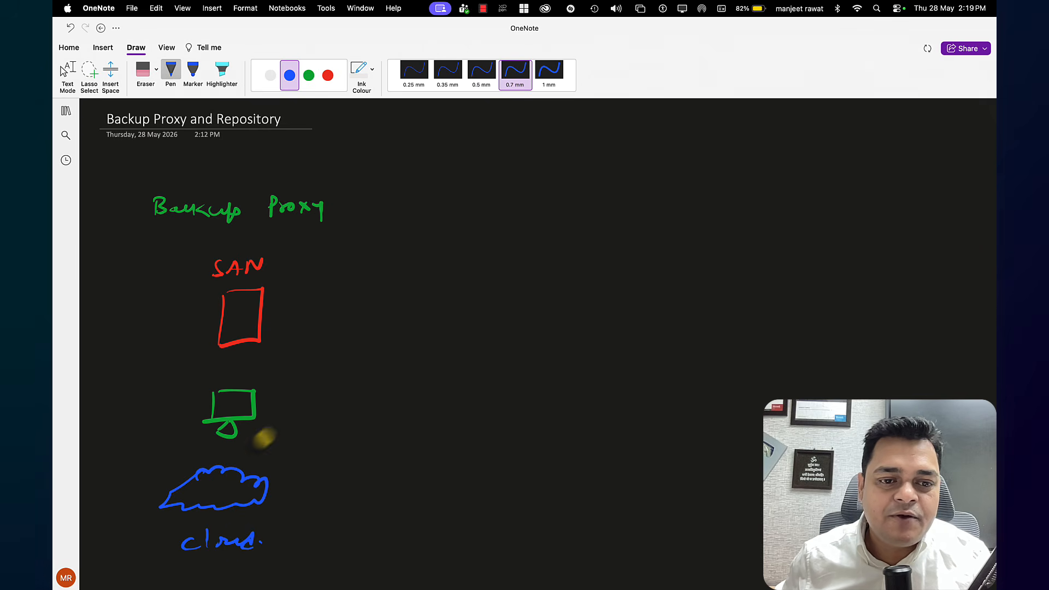
# Handwrite the label "Win / Linux" in blue beside the green computer, undoing any stray strokes
pyautogui.moveTo(256, 436); pyautogui.dragTo(243, 447)
pyautogui.moveTo(260, 442)
pyautogui.mouseDown()
pyautogui.moveTo(326, 429)
pyautogui.moveTo(385, 434)
pyautogui.mouseUp()
pyautogui.press('super+z')
pyautogui.press('super+z')
pyautogui.press('super+z')
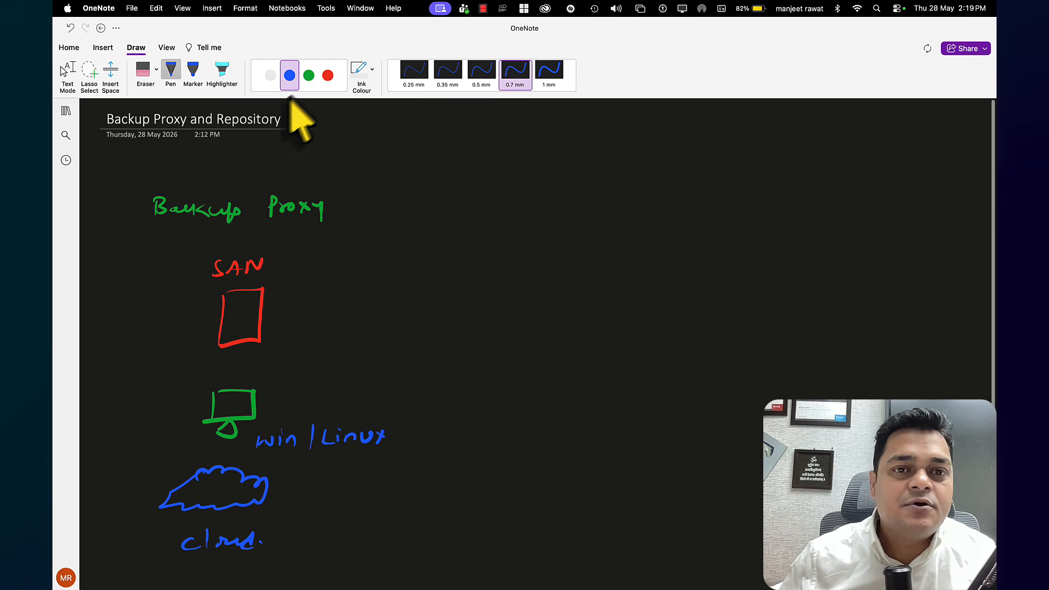
# Draw a white computer in the middle of the page and label it "Veeam Backup Server" underneath
pyautogui.click(309, 76)
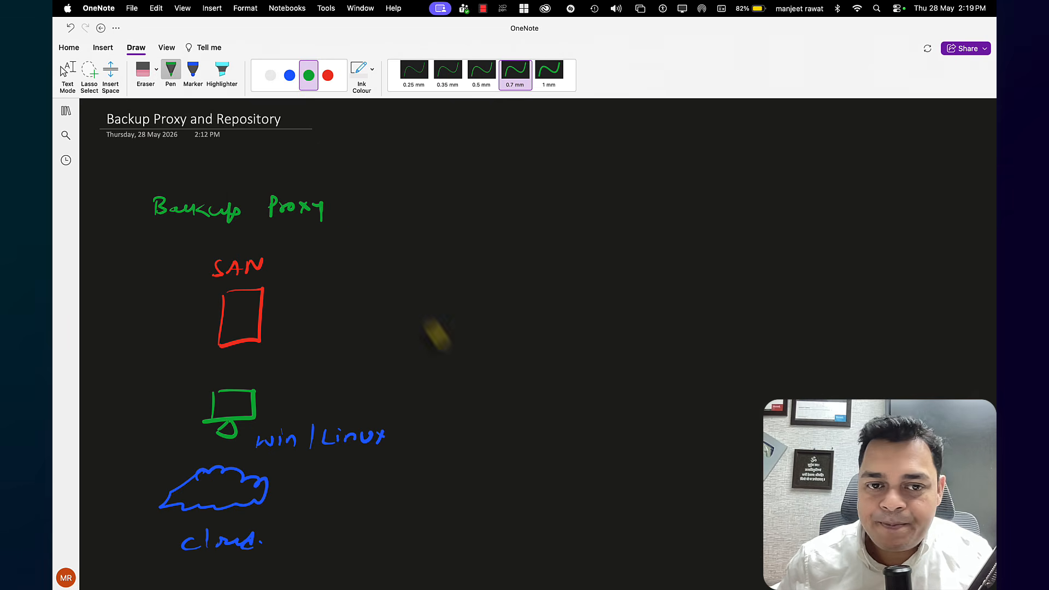
pyautogui.click(270, 76)
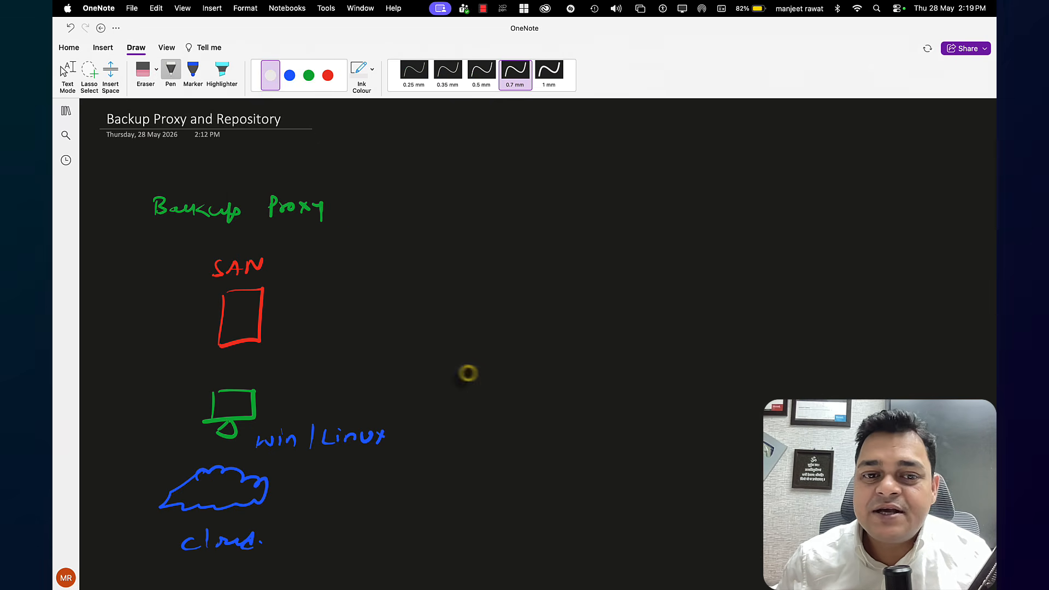
pyautogui.moveTo(479, 383)
pyautogui.mouseDown()
pyautogui.moveTo(477, 365)
pyautogui.moveTo(519, 363)
pyautogui.moveTo(481, 384)
pyautogui.moveTo(471, 404)
pyautogui.moveTo(524, 382)
pyautogui.mouseUp()
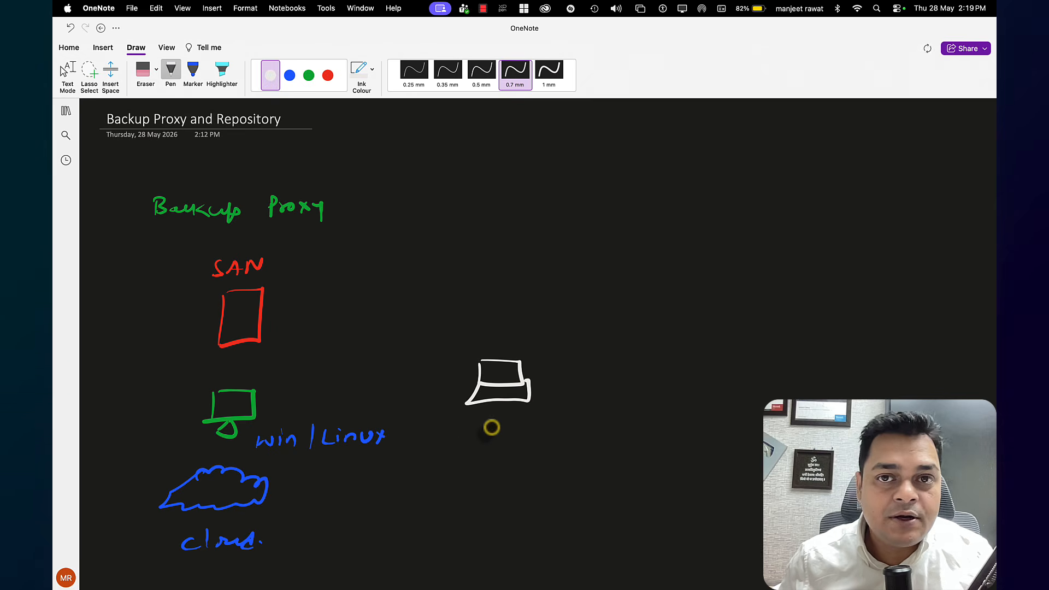
pyautogui.moveTo(476, 422); pyautogui.dragTo(660, 436)
pyautogui.moveTo(516, 465); pyautogui.dragTo(609, 466)
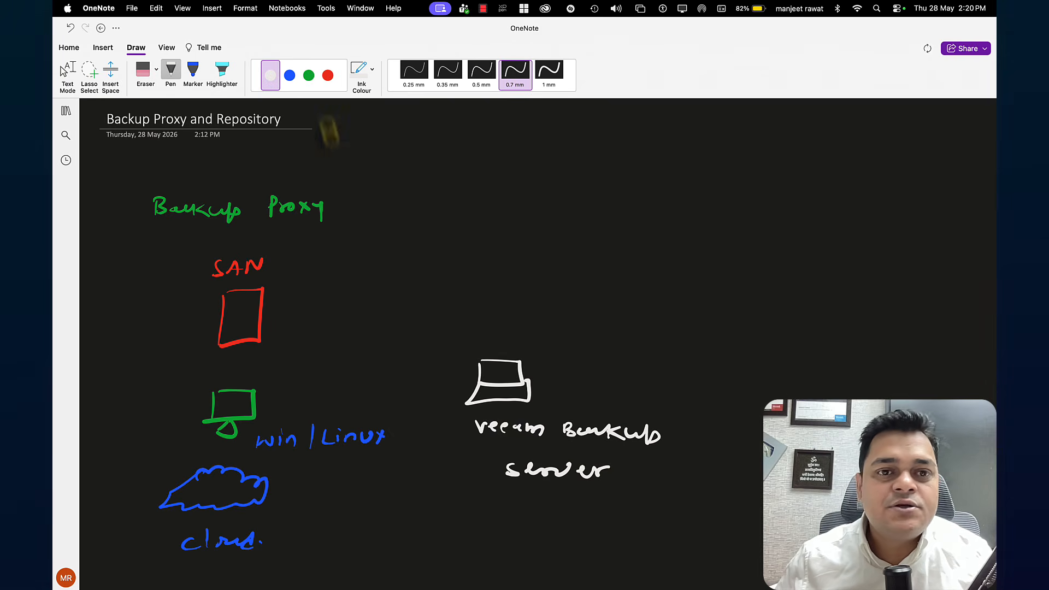
# Draw two red host boxes to the right of the backup server, labelled "ESXi" and "Hyper-V"
pyautogui.click(308, 74)
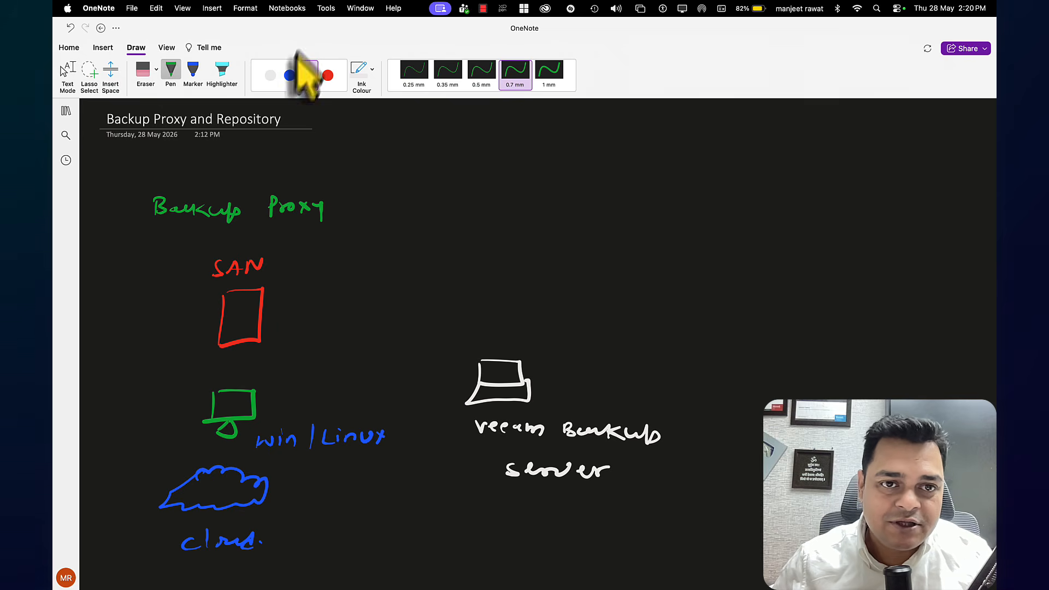
pyautogui.click(328, 75)
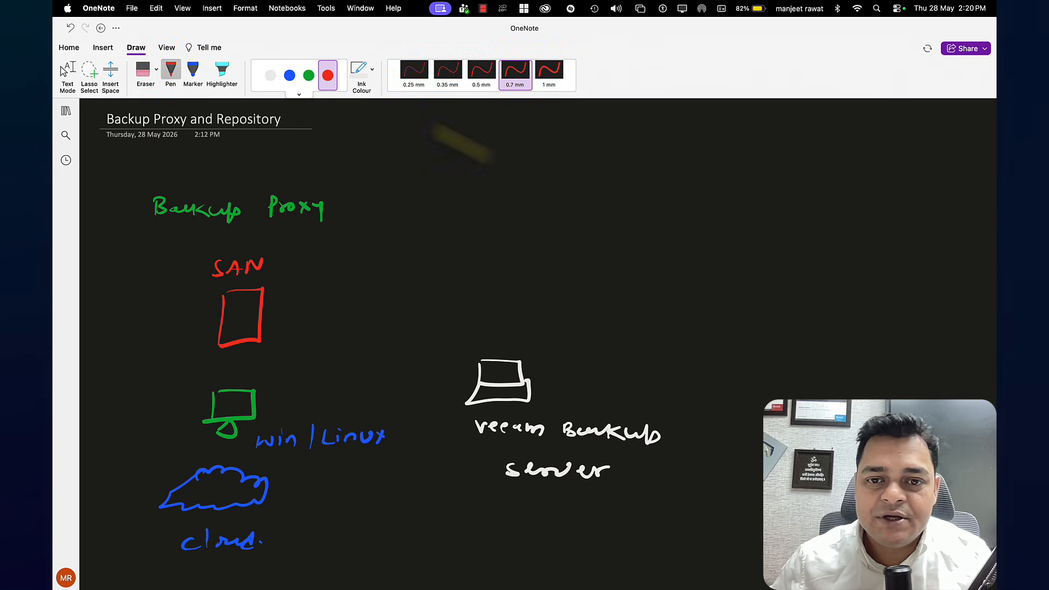
pyautogui.moveTo(740, 271)
pyautogui.mouseDown()
pyautogui.moveTo(768, 239)
pyautogui.moveTo(742, 271)
pyautogui.mouseUp()
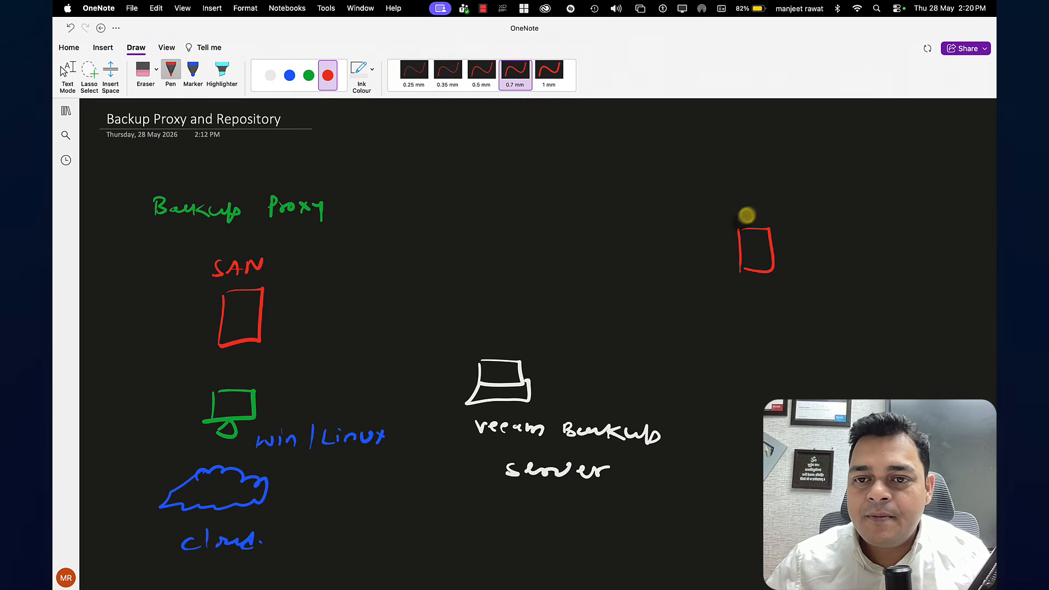
pyautogui.moveTo(733, 200); pyautogui.dragTo(781, 214)
pyautogui.moveTo(756, 321)
pyautogui.mouseDown()
pyautogui.moveTo(772, 321)
pyautogui.moveTo(785, 350)
pyautogui.moveTo(796, 338)
pyautogui.moveTo(907, 329)
pyautogui.mouseUp()
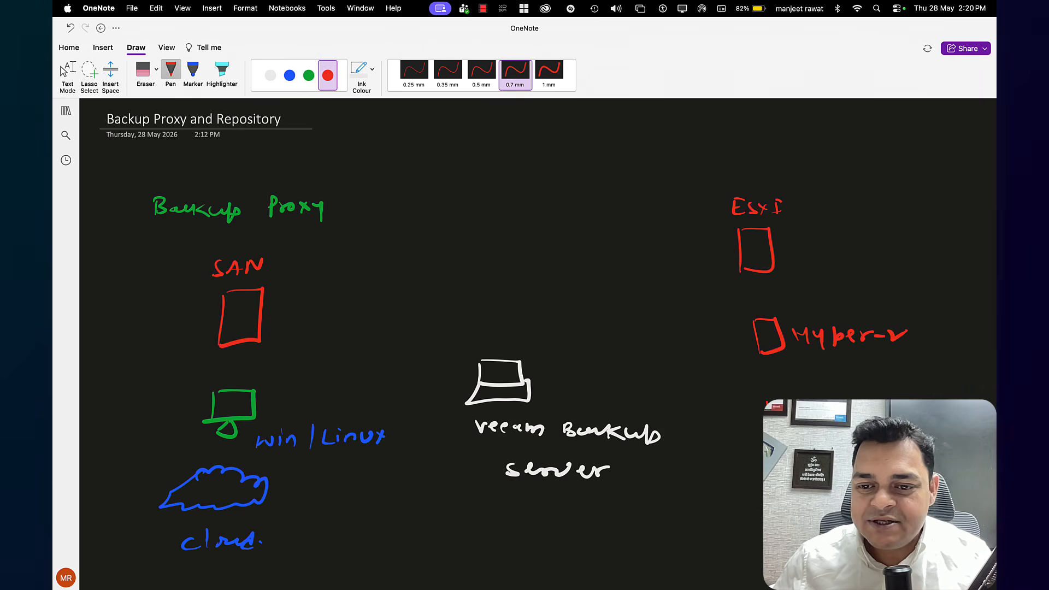
# Draw two small green machines beside each of the ESXi and Hyper-V boxes and link them to their host
pyautogui.click(309, 75)
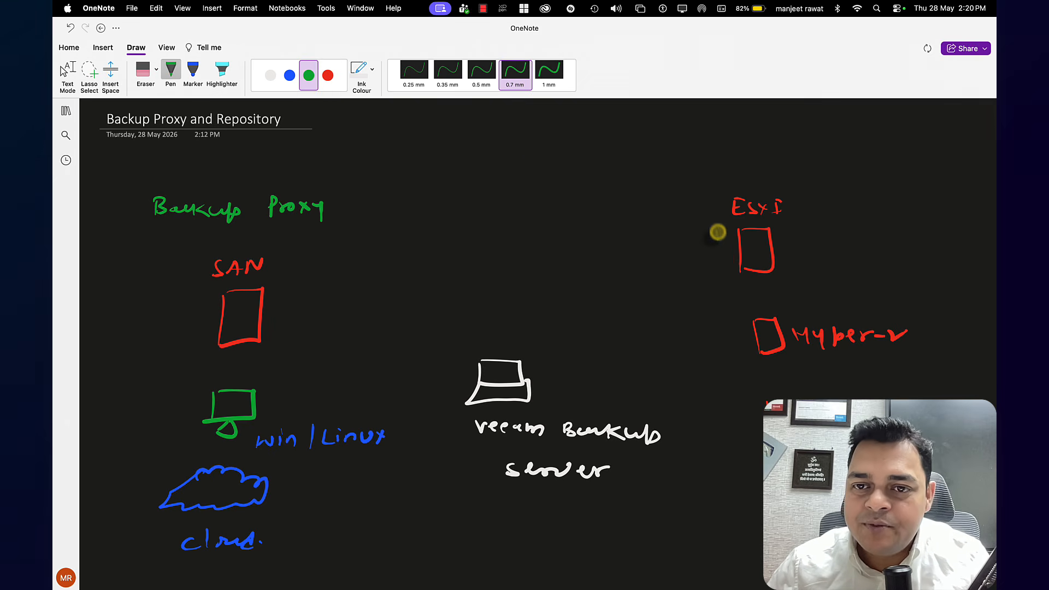
pyautogui.moveTo(717, 230)
pyautogui.mouseDown()
pyautogui.moveTo(714, 262)
pyautogui.moveTo(730, 266)
pyautogui.mouseUp()
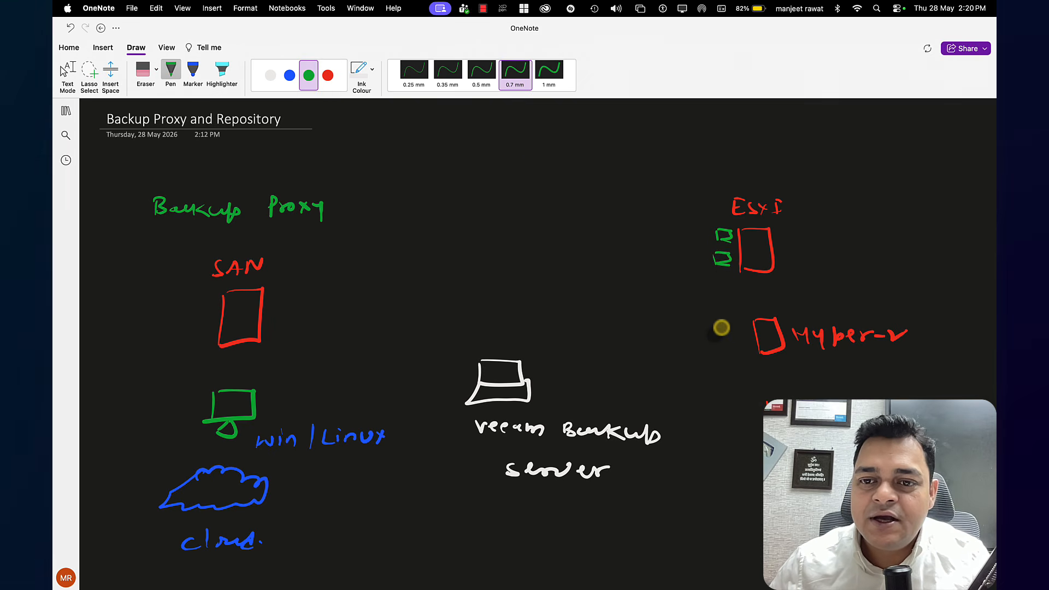
pyautogui.moveTo(713, 330)
pyautogui.mouseDown()
pyautogui.moveTo(719, 356)
pyautogui.moveTo(738, 354)
pyautogui.mouseUp()
pyautogui.moveTo(741, 246); pyautogui.dragTo(727, 242)
pyautogui.moveTo(716, 266); pyautogui.dragTo(753, 256)
pyautogui.moveTo(732, 323); pyautogui.dragTo(757, 327)
pyautogui.moveTo(721, 353); pyautogui.dragTo(757, 345)
# Handwrite "Table", "File" and "Folder" in green below the Hyper-V host as further backup sources
pyautogui.moveTo(713, 414); pyautogui.dragTo(726, 412)
pyautogui.moveTo(720, 414); pyautogui.dragTo(754, 417)
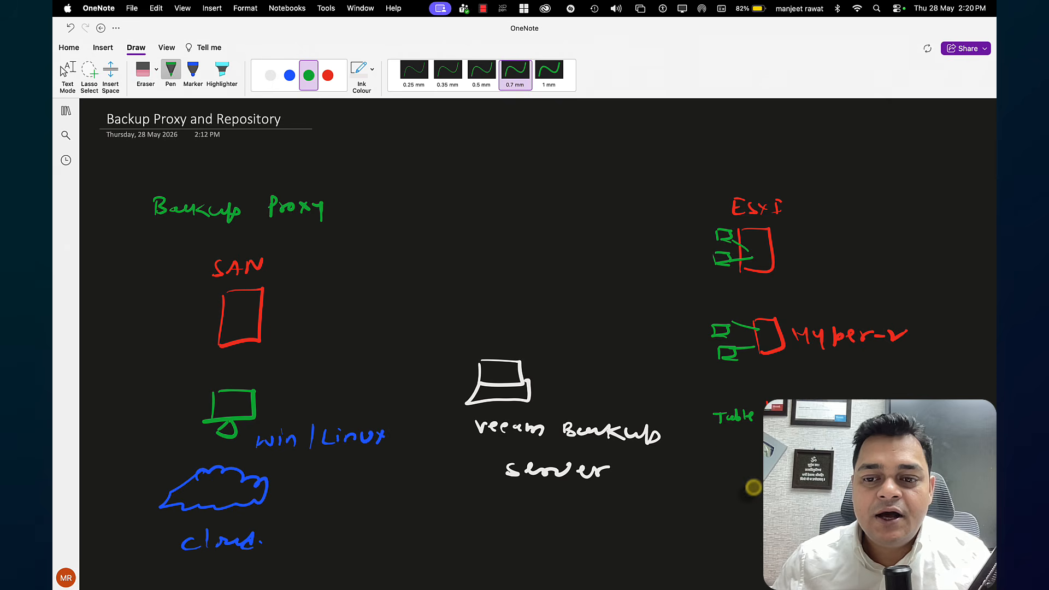
pyautogui.moveTo(717, 479)
pyautogui.mouseDown()
pyautogui.moveTo(733, 477)
pyautogui.moveTo(749, 496)
pyautogui.moveTo(722, 537)
pyautogui.moveTo(730, 523)
pyautogui.mouseUp()
pyautogui.moveTo(723, 531); pyautogui.dragTo(730, 529)
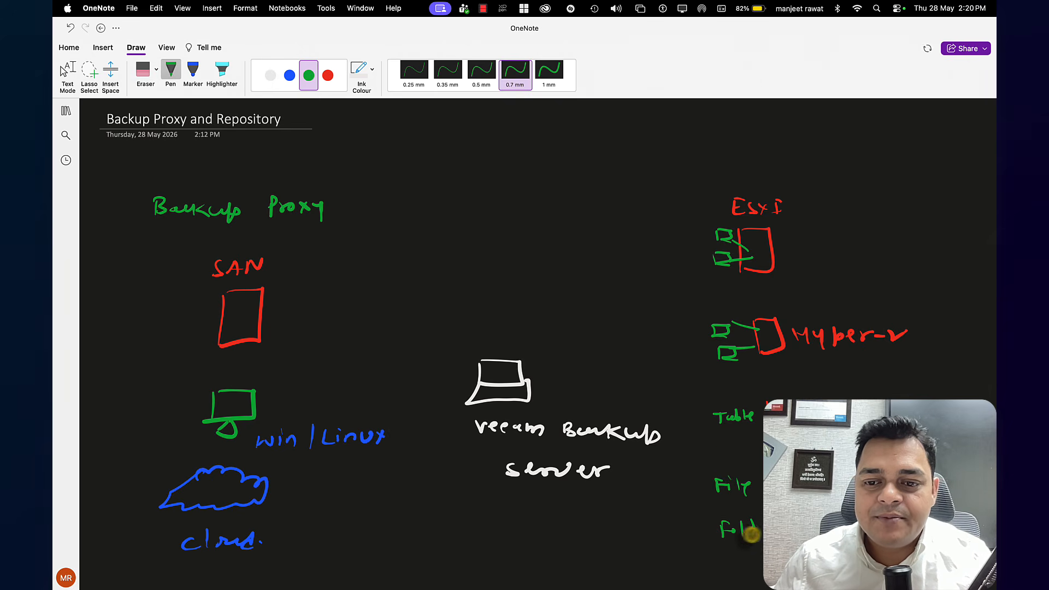
pyautogui.press('Escape')
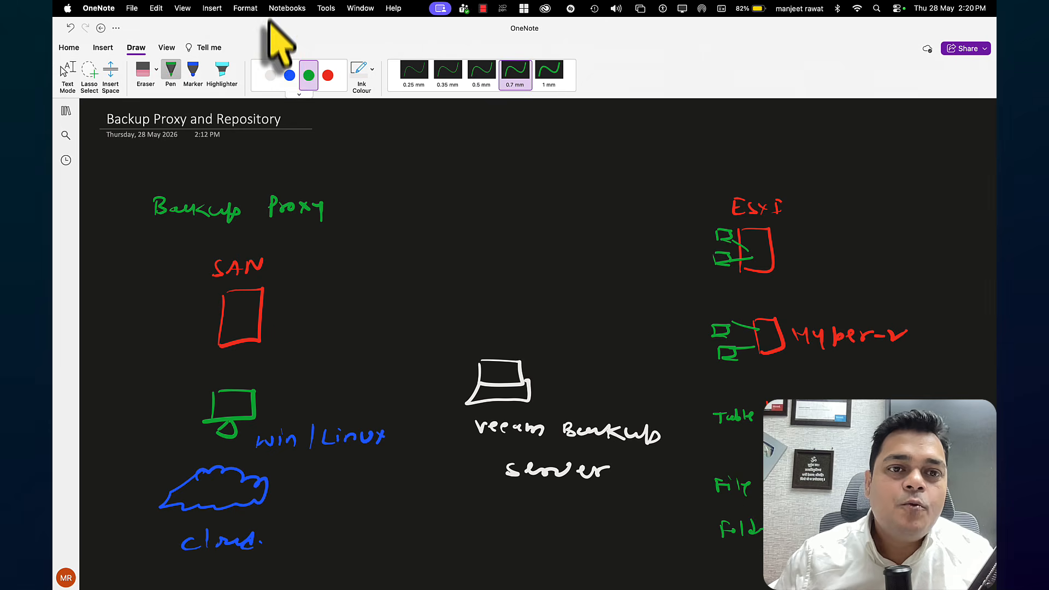
# Connect the Veeam server to the ESXi machines, Hyper-V machines and Table with blue lines, and underline the server, Hyper-V and ESXi labels
pyautogui.click(290, 75)
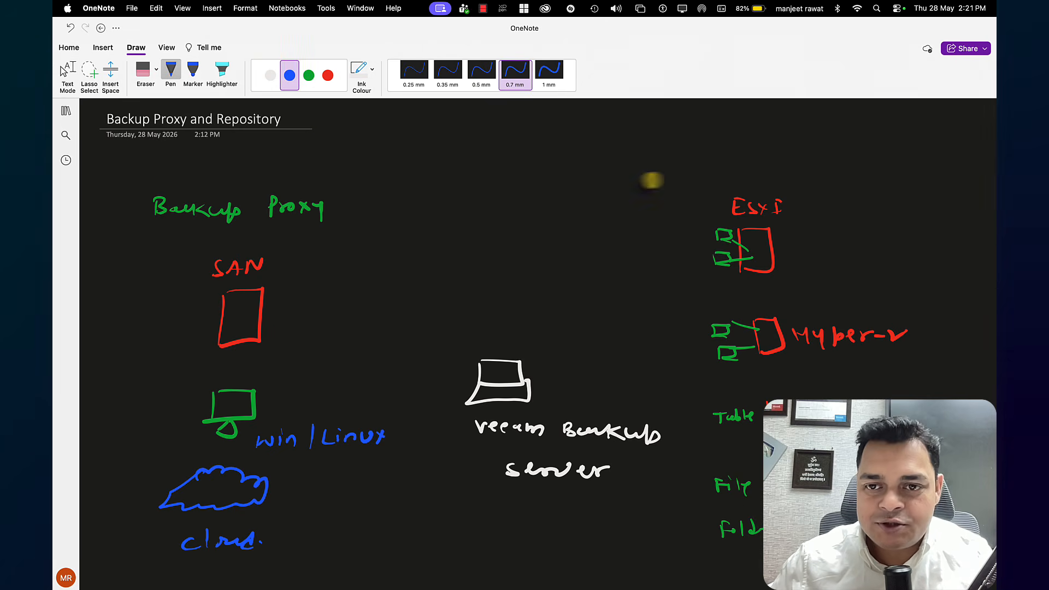
pyautogui.moveTo(719, 244)
pyautogui.mouseDown()
pyautogui.moveTo(672, 285)
pyautogui.moveTo(521, 369)
pyautogui.mouseUp()
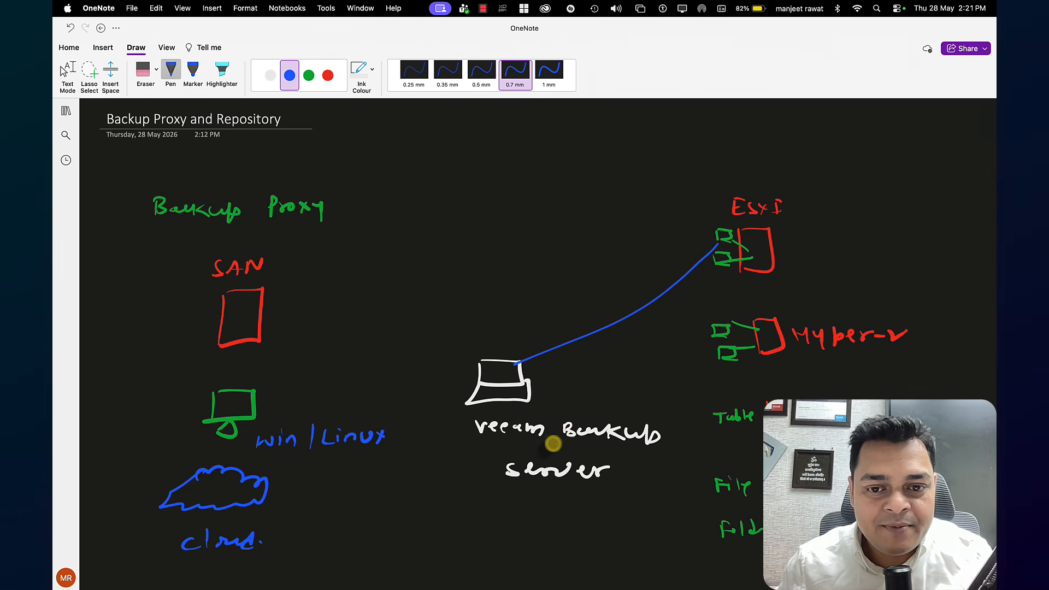
pyautogui.moveTo(532, 442); pyautogui.dragTo(554, 440)
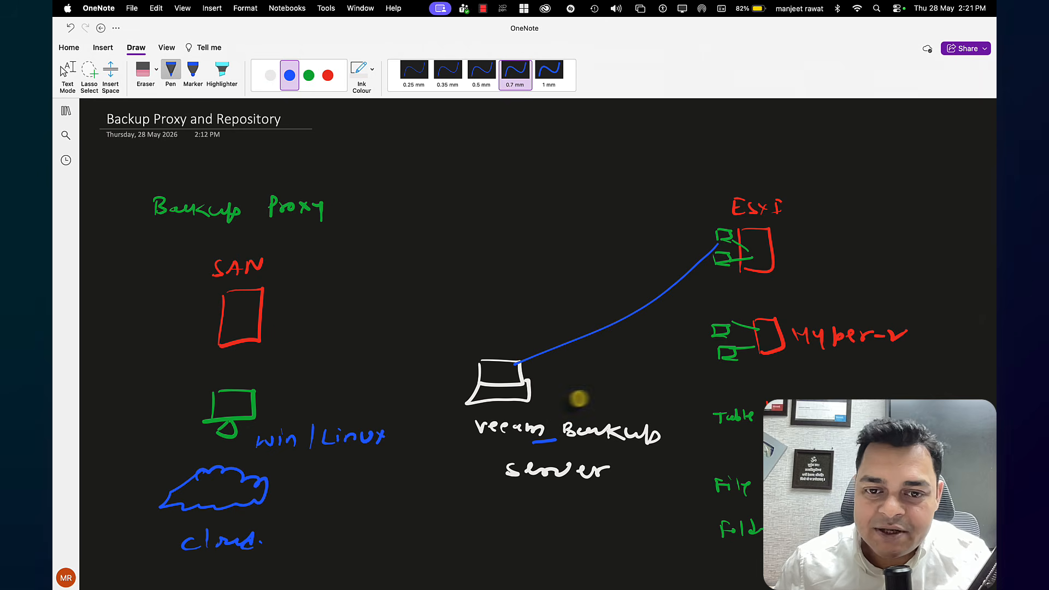
pyautogui.moveTo(523, 375); pyautogui.dragTo(722, 345)
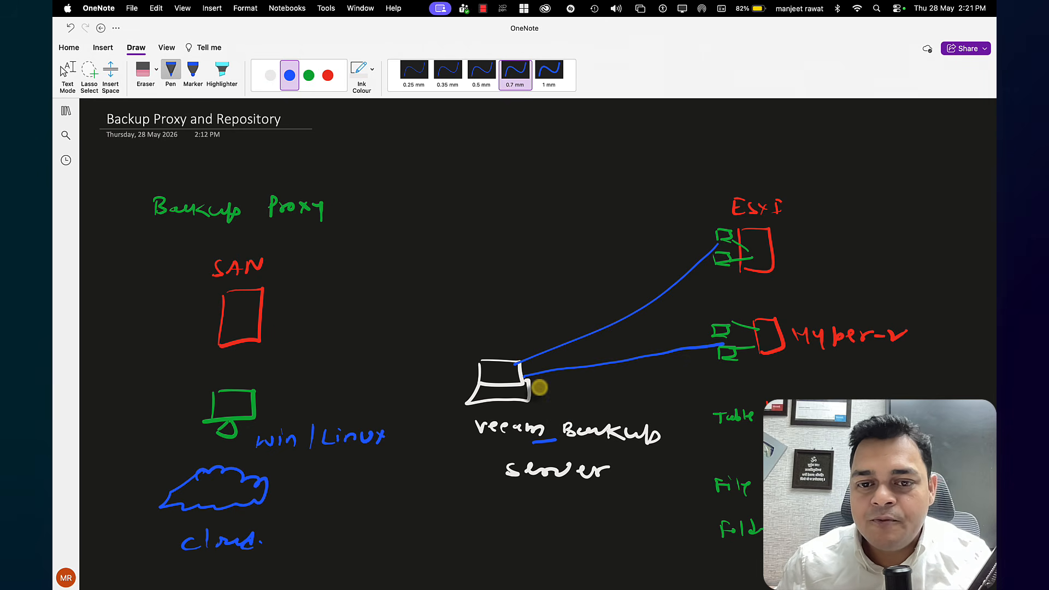
pyautogui.moveTo(530, 385); pyautogui.dragTo(723, 416)
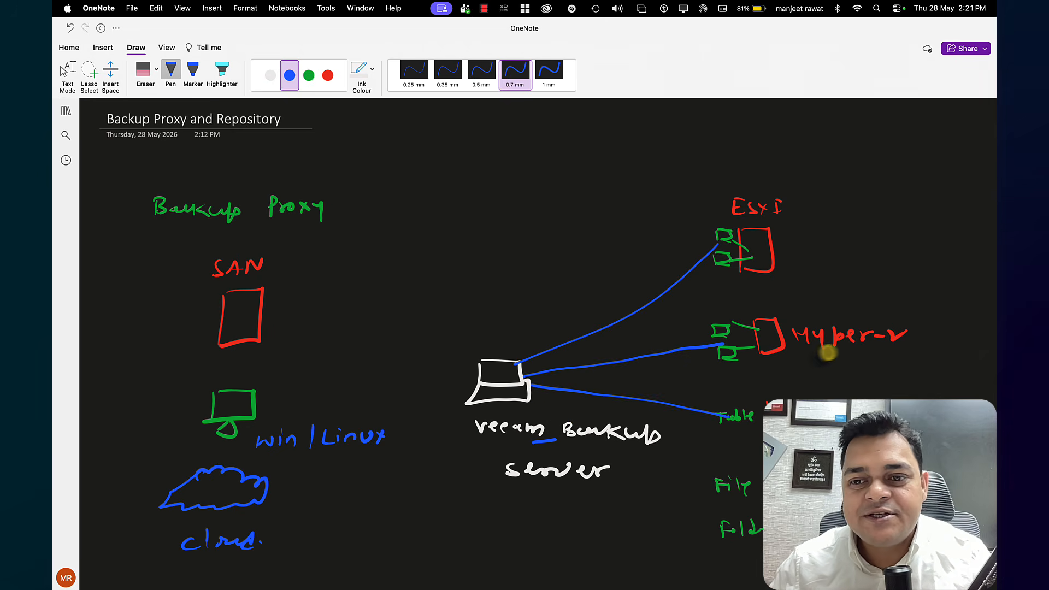
pyautogui.moveTo(823, 350); pyautogui.dragTo(847, 351)
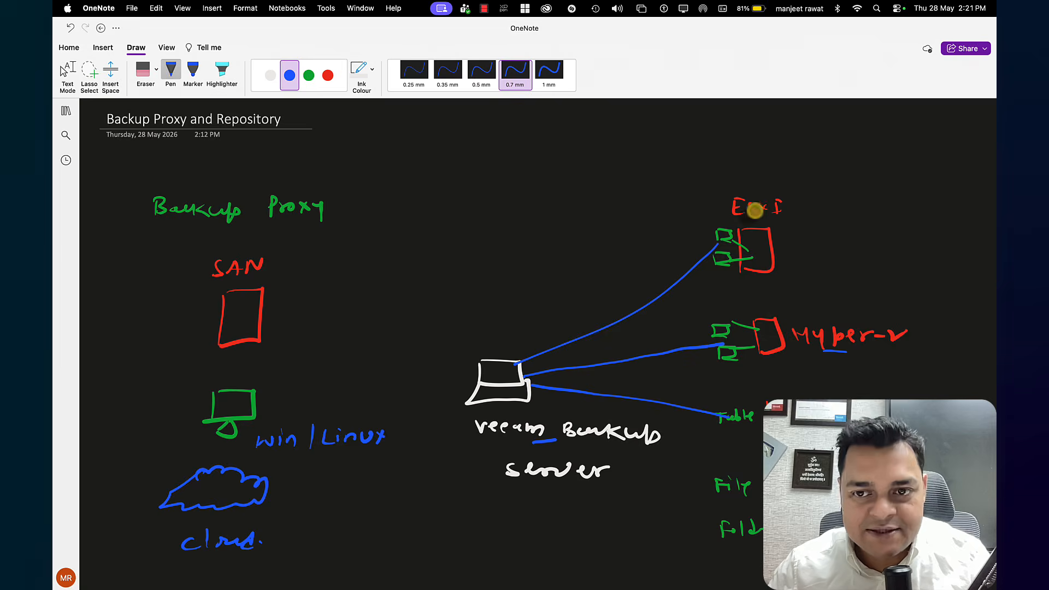
pyautogui.moveTo(746, 211); pyautogui.dragTo(782, 208)
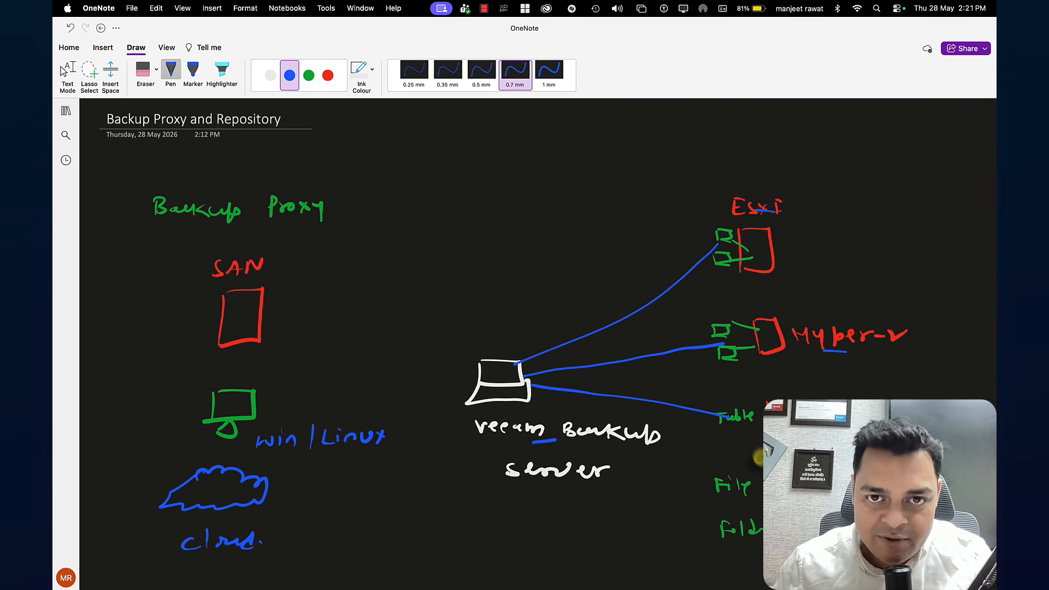
# Draw a green connecting line from the Veeam backup server to the SAN box
pyautogui.click(309, 75)
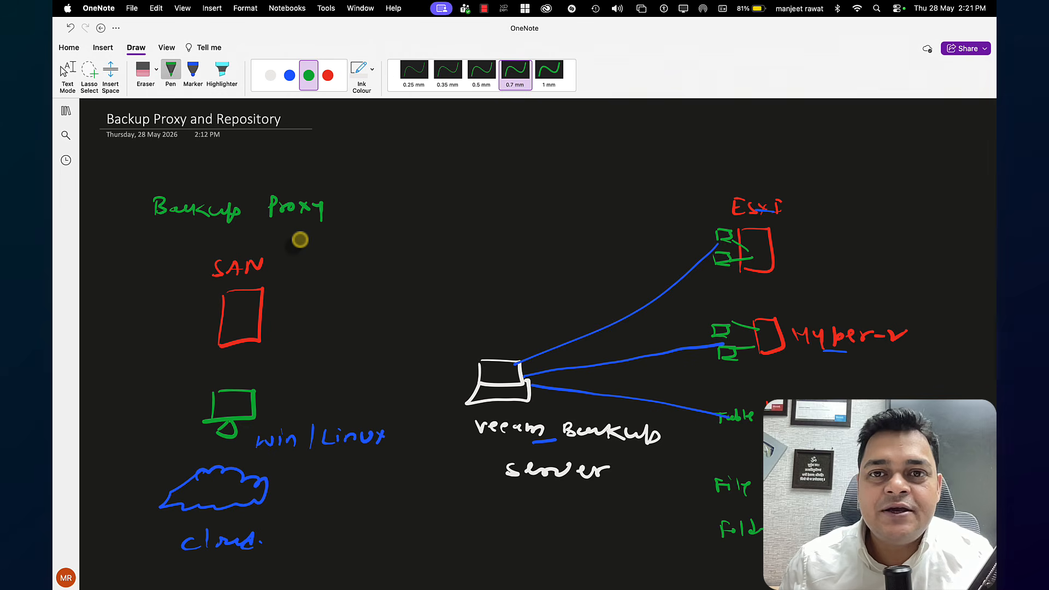
pyautogui.press('Escape')
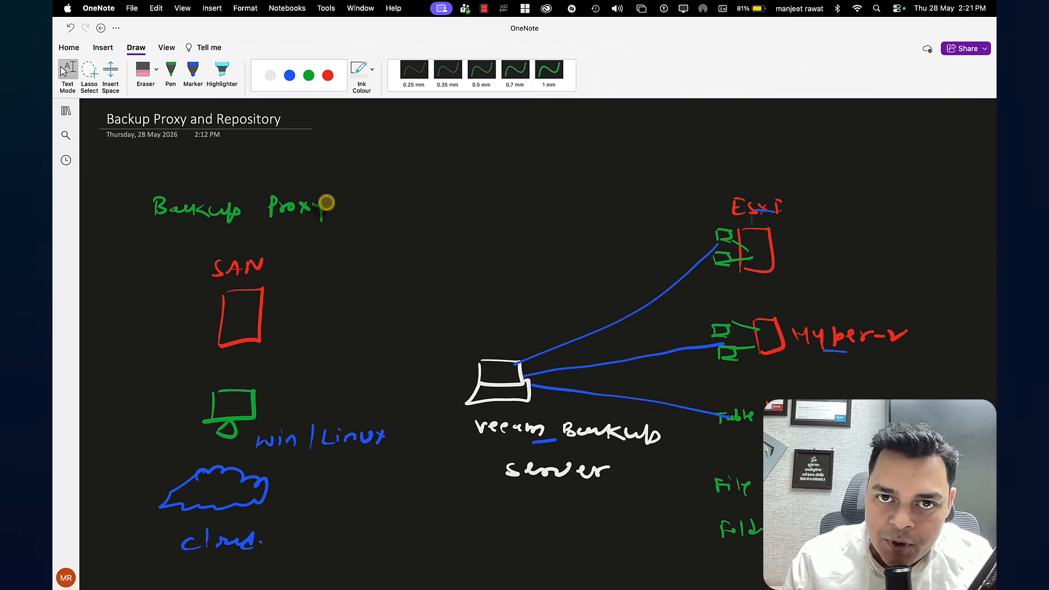
pyautogui.click(171, 72)
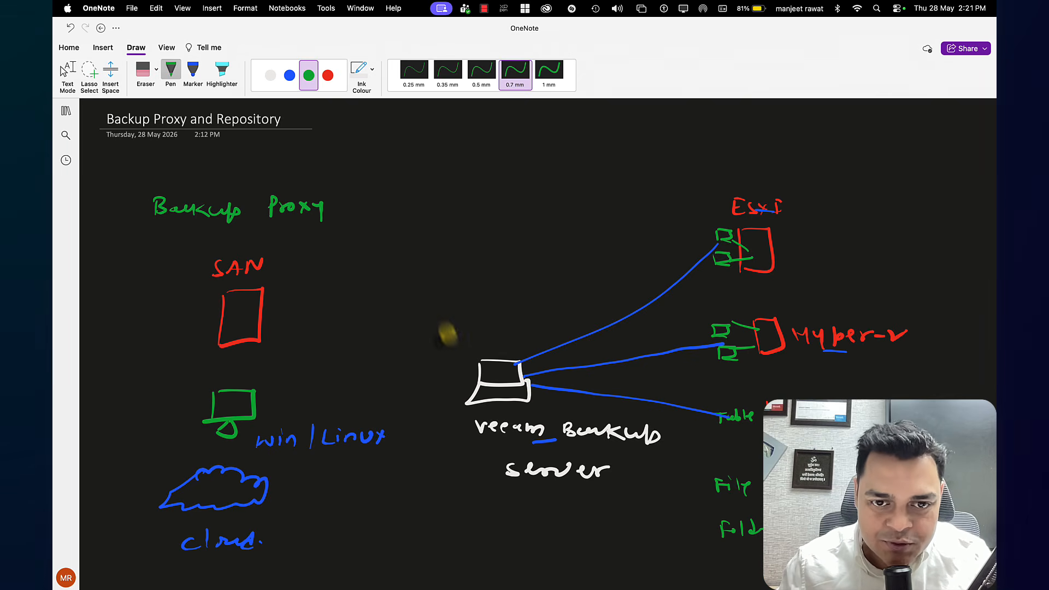
pyautogui.moveTo(477, 376)
pyautogui.mouseDown()
pyautogui.moveTo(330, 366)
pyautogui.moveTo(251, 345)
pyautogui.mouseUp()
pyautogui.press('Escape')
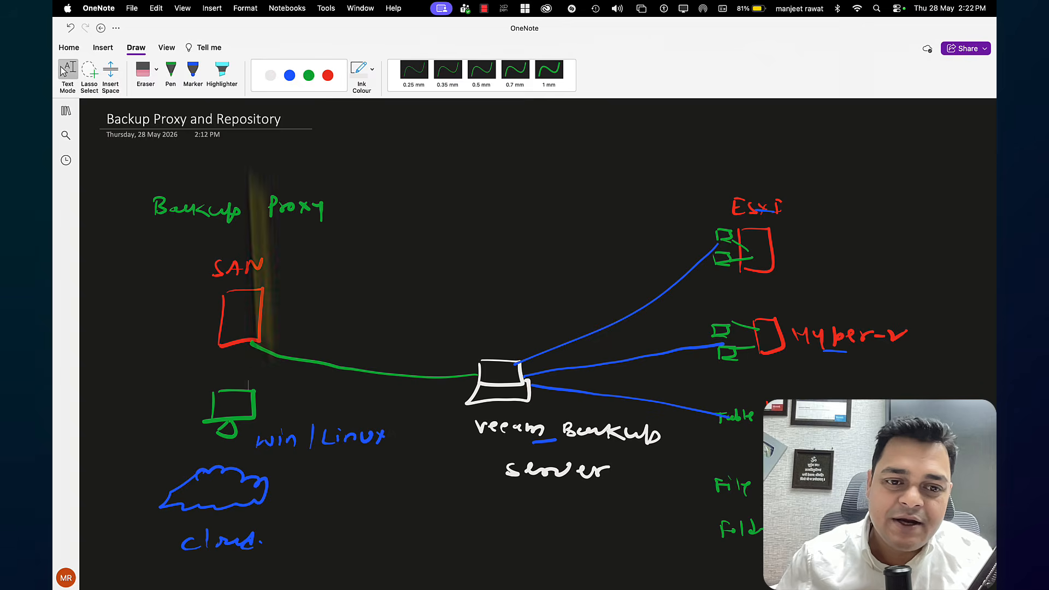
# Write "Proxy" in green above the line between the SAN and the backup server, and underline it
pyautogui.click(309, 75)
pyautogui.moveTo(341, 357)
pyautogui.mouseDown()
pyautogui.moveTo(337, 342)
pyautogui.moveTo(388, 350)
pyautogui.mouseUp()
pyautogui.press('Escape')
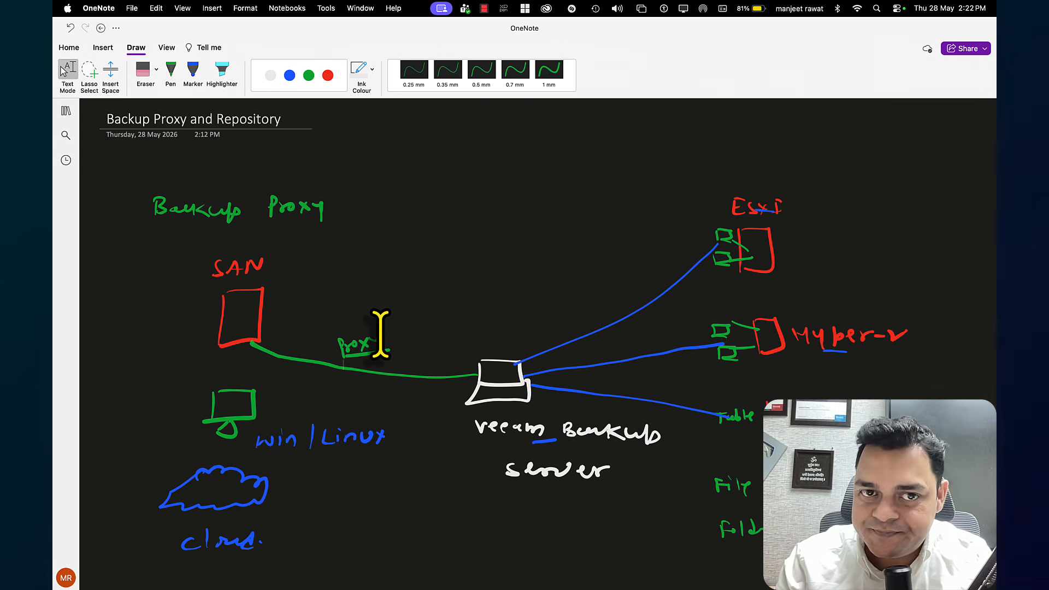
# Write "Repository" in green diagonally beside the SAN box and underline it
pyautogui.click(171, 74)
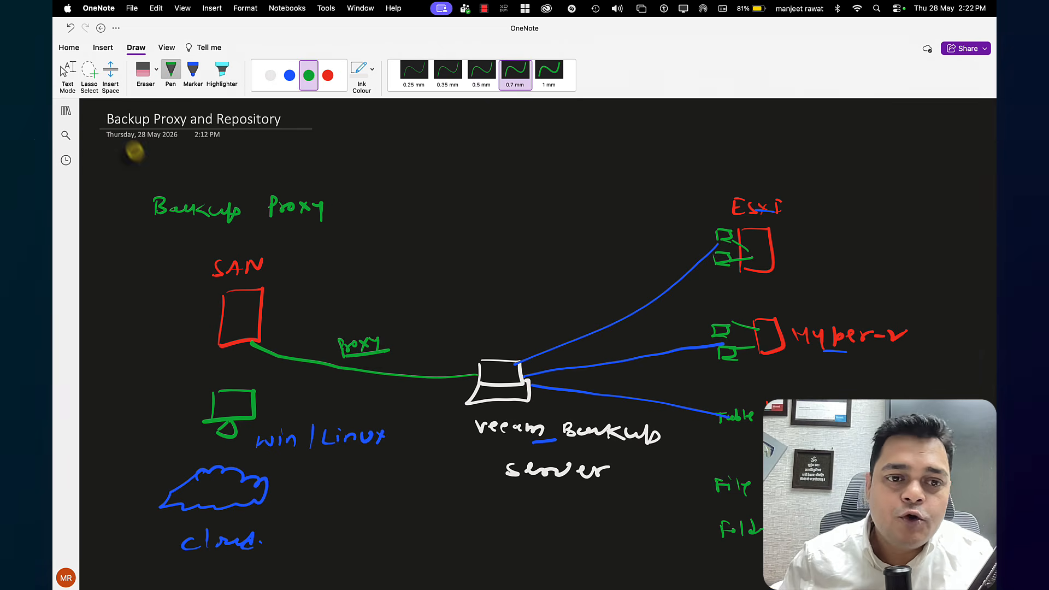
pyautogui.moveTo(161, 308)
pyautogui.mouseDown()
pyautogui.moveTo(156, 295)
pyautogui.moveTo(202, 264)
pyautogui.moveTo(216, 260)
pyautogui.moveTo(219, 281)
pyautogui.mouseUp()
pyautogui.press('Escape')
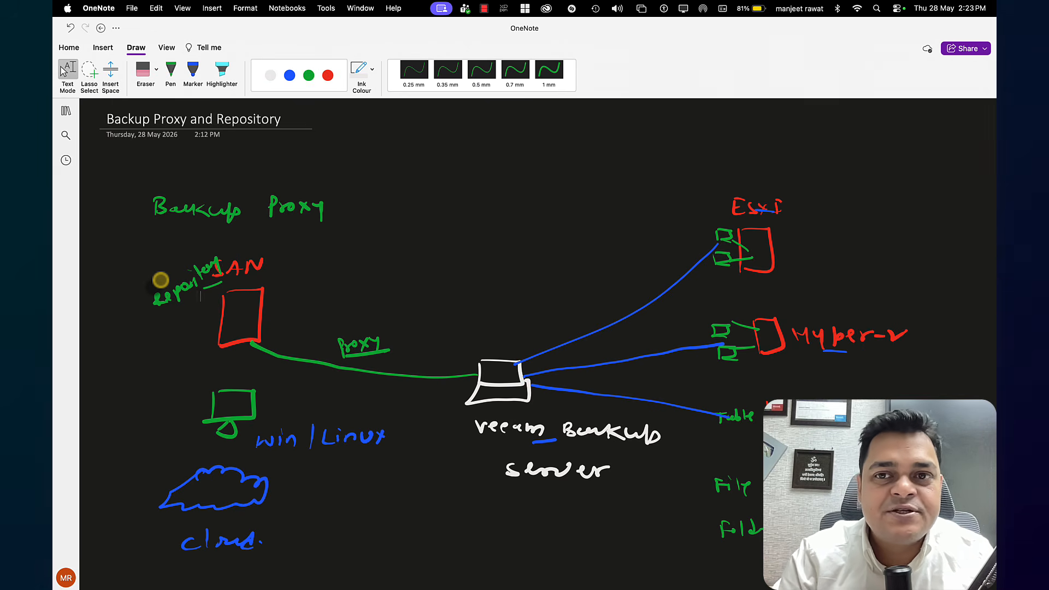
# Switch to Preview to view the Veeam Backup & Replication session plan
pyautogui.hotkey('ctrl', 'Left')
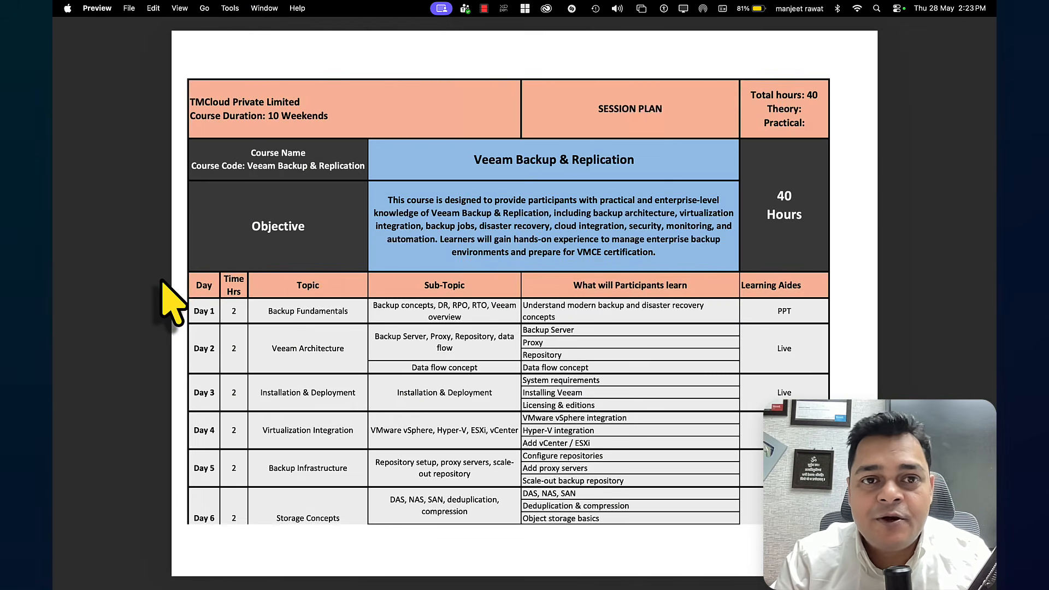
# Switch to the Veeam Backup & Replication console and view the available backup job types
pyautogui.hotkey('ctrl', 'Left')
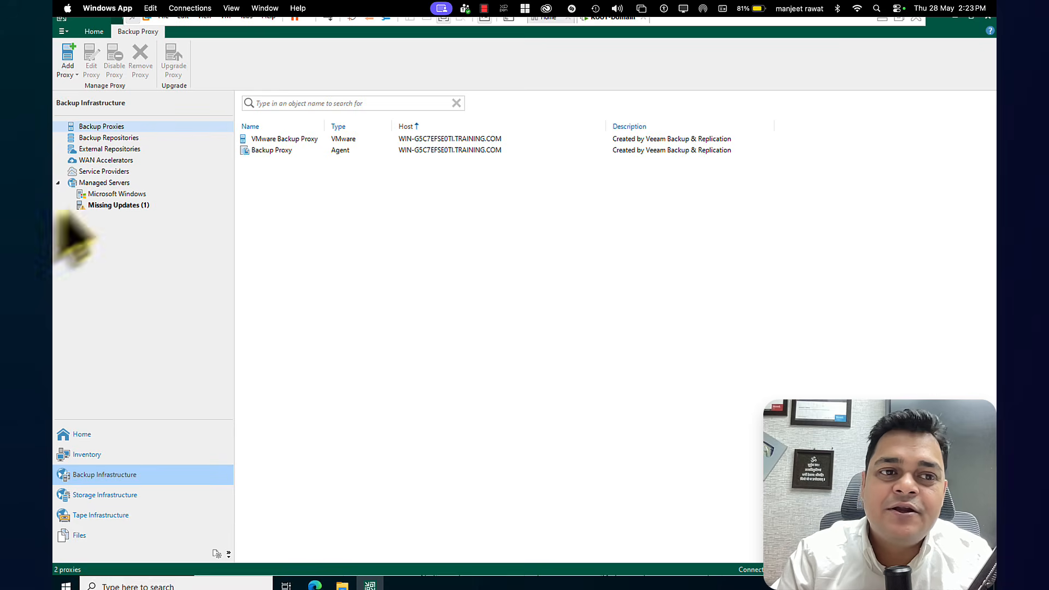
pyautogui.click(95, 33)
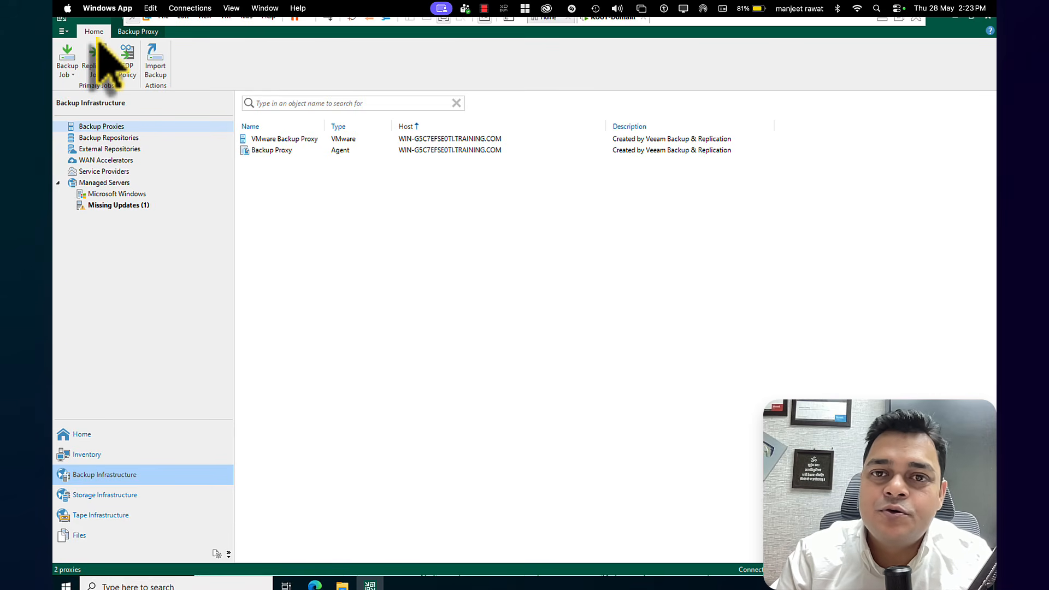
pyautogui.click(68, 70)
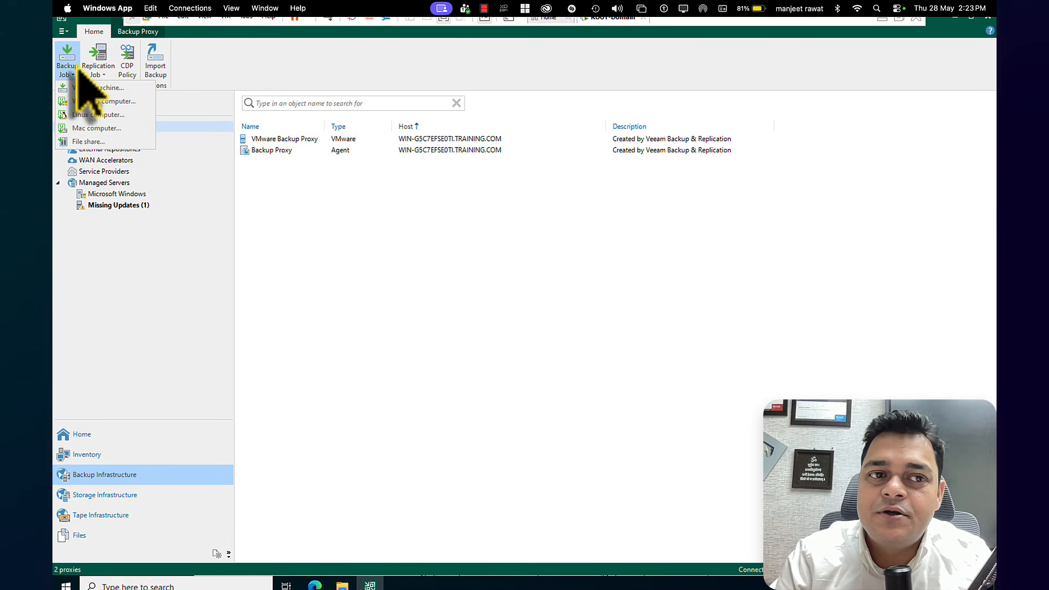
pyautogui.click(203, 247)
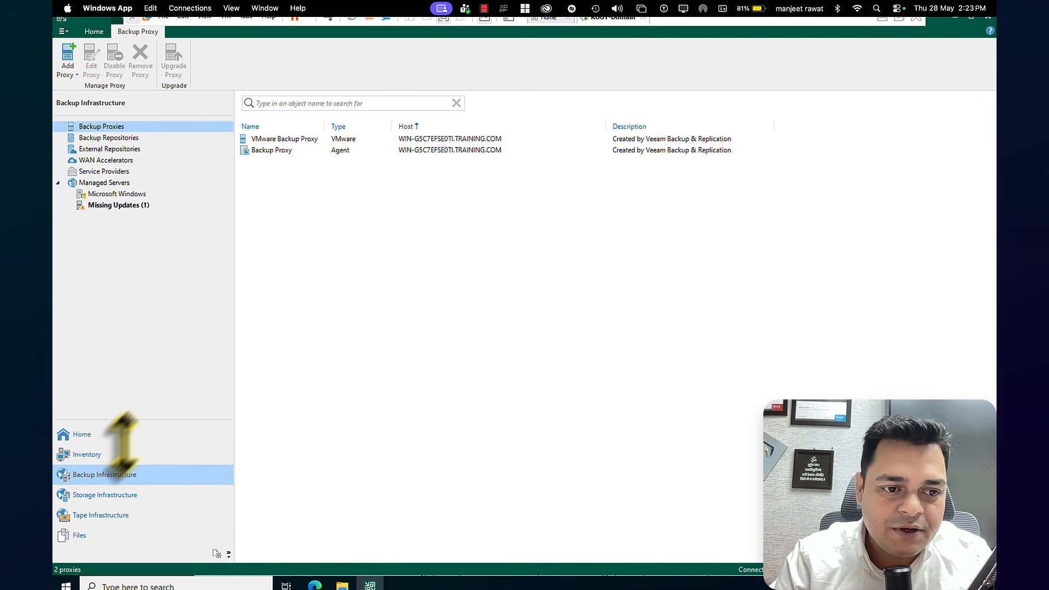
# View the Inventory and Home sections, and return to the Backup Infrastructure section
pyautogui.click(97, 454)
pyautogui.click(89, 436)
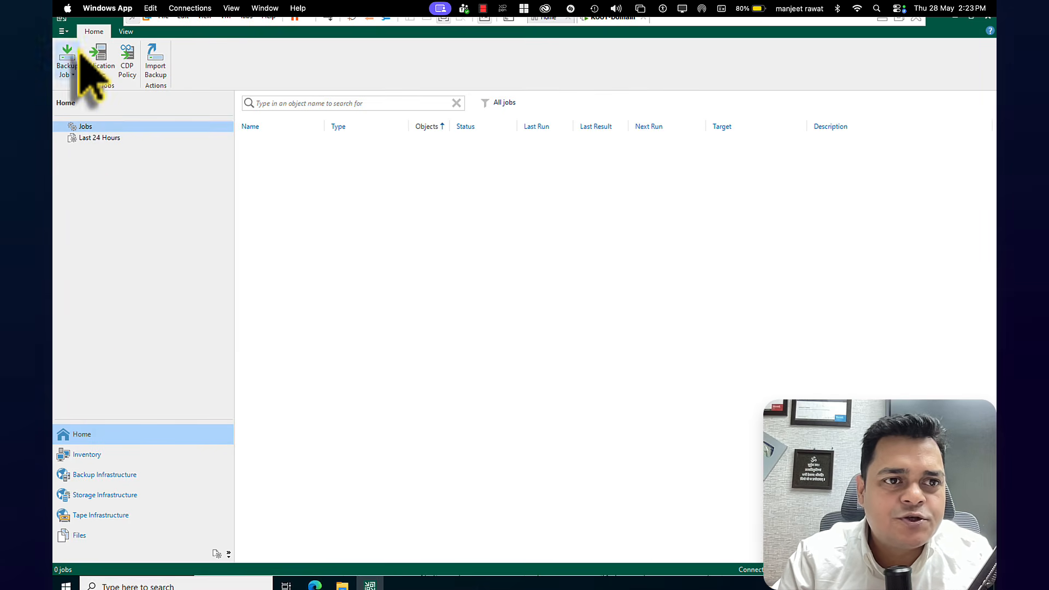
pyautogui.click(104, 476)
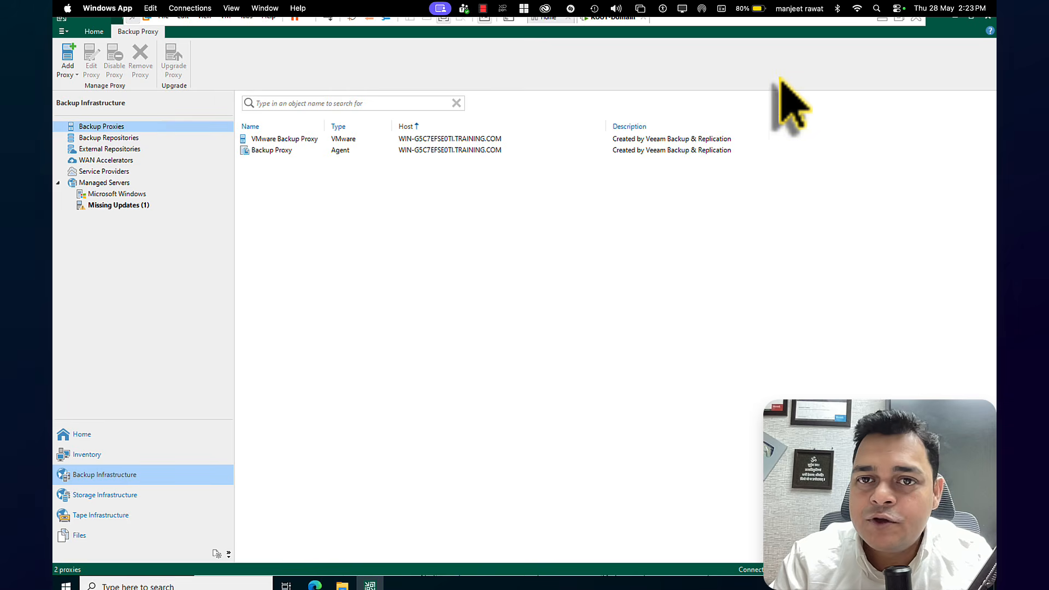
# Minimize the virtual machine window and examine the host's partitions in Disk Management and its drives in This PC
pyautogui.click(881, 20)
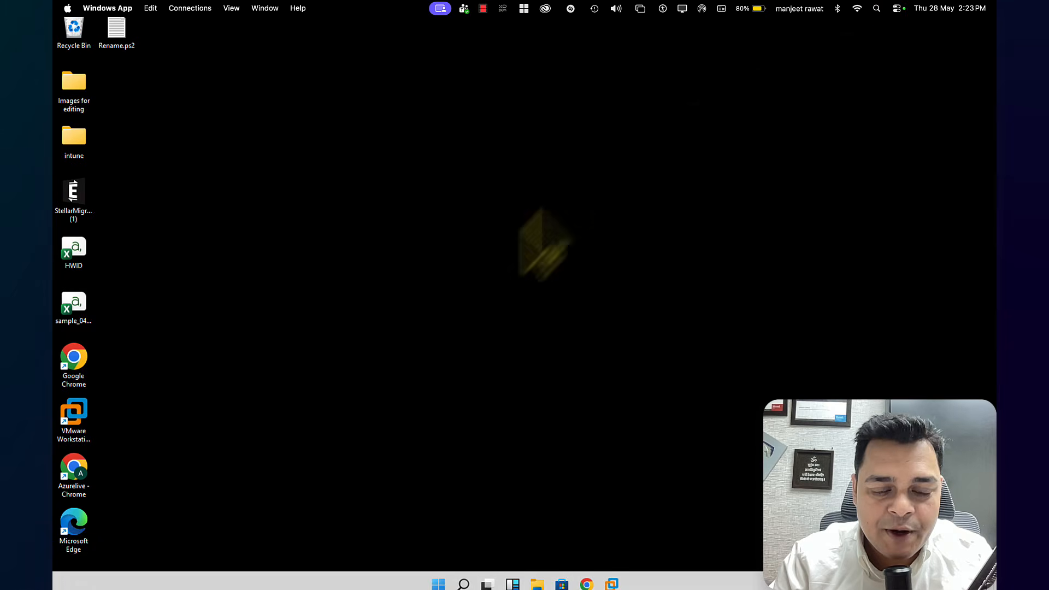
pyautogui.press('super+r')
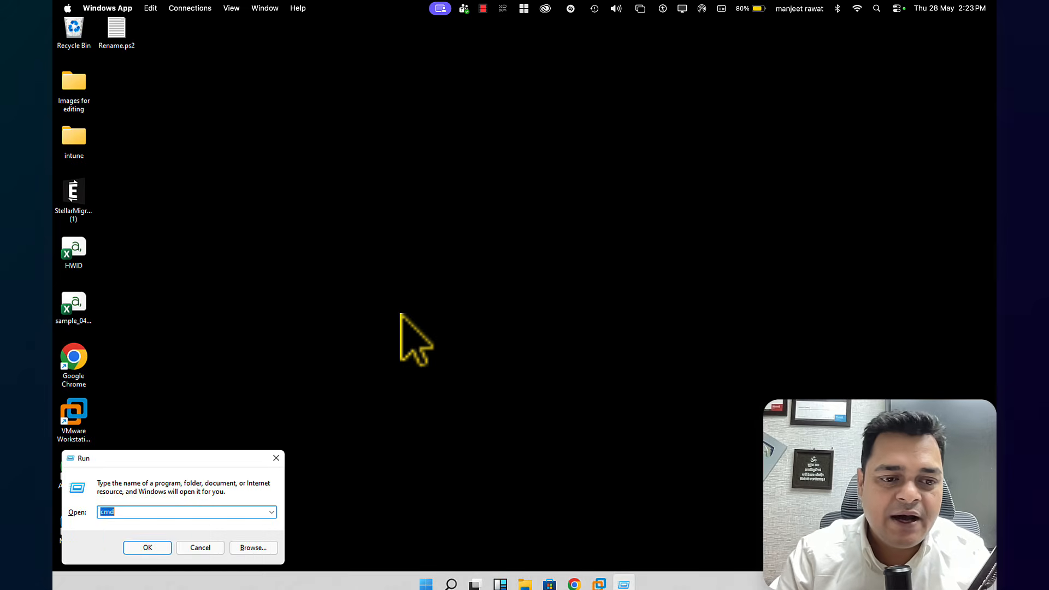
pyautogui.write('dis')
pyautogui.press('Down')
pyautogui.press('Return')
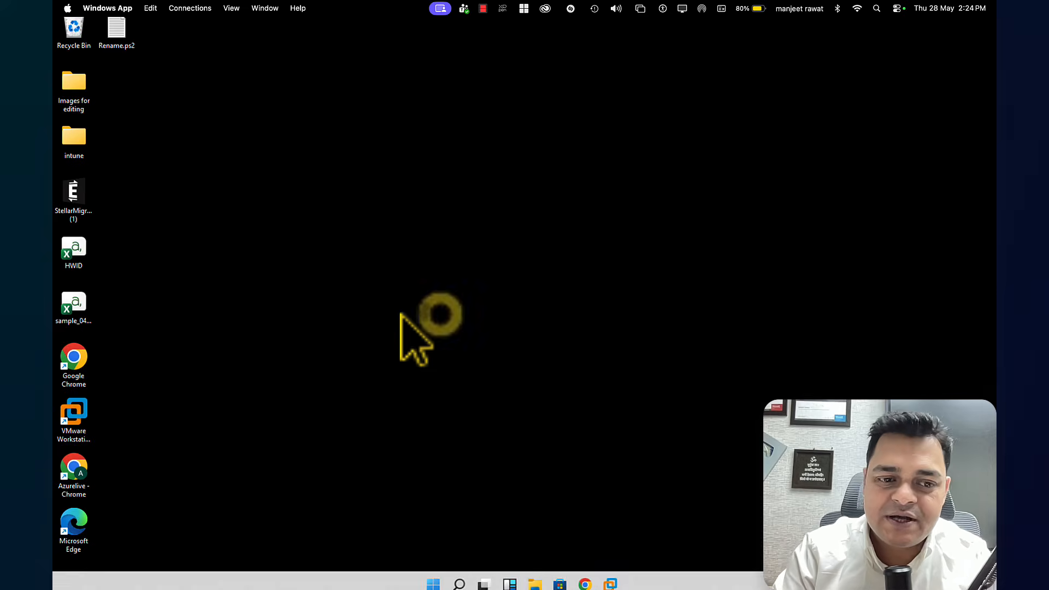
pyautogui.click(512, 71)
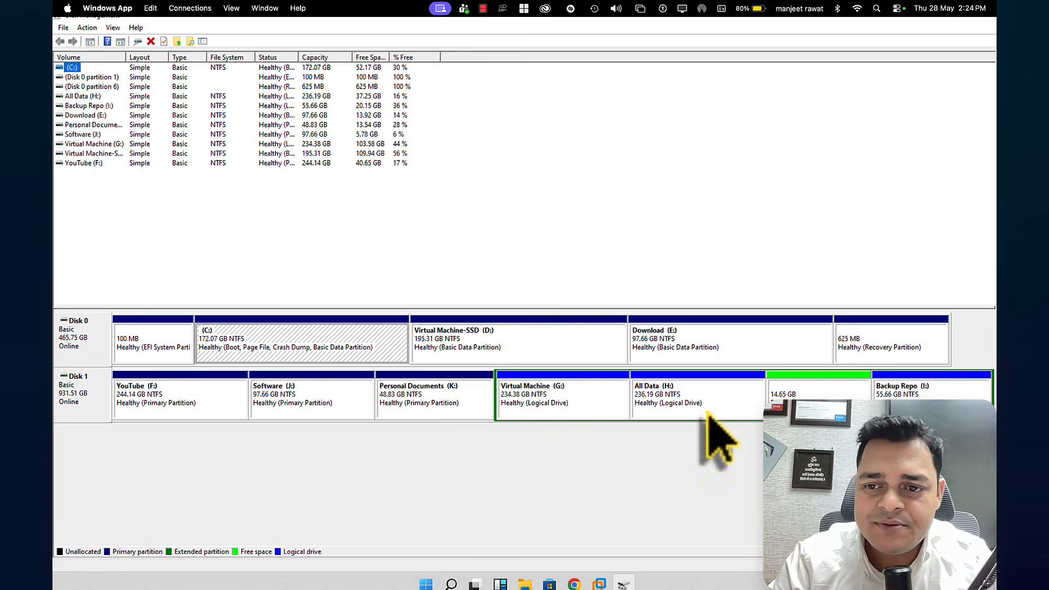
pyautogui.click(987, 19)
pyautogui.click(538, 584)
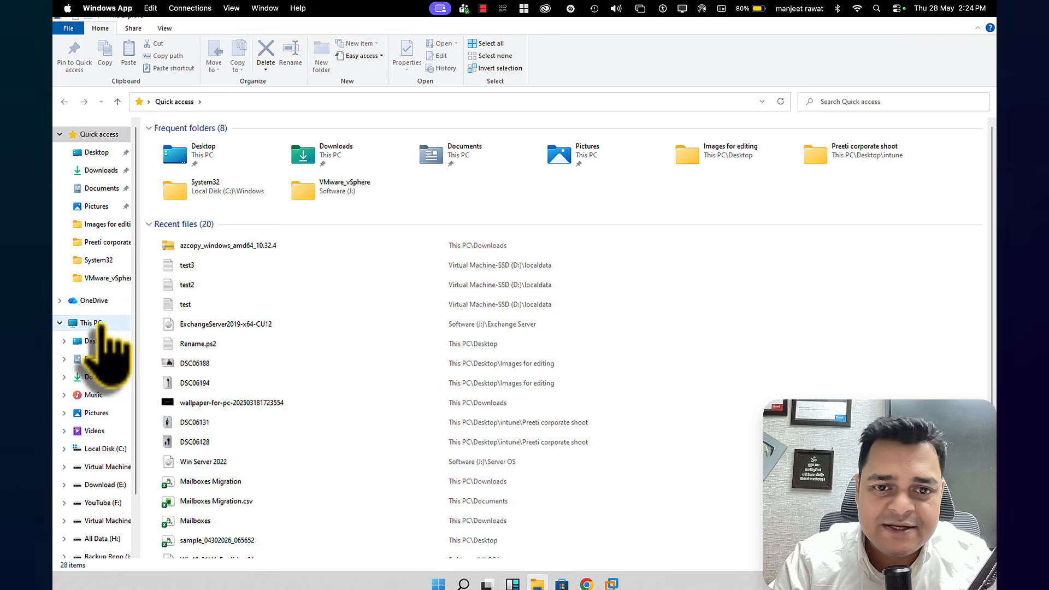
pyautogui.click(85, 322)
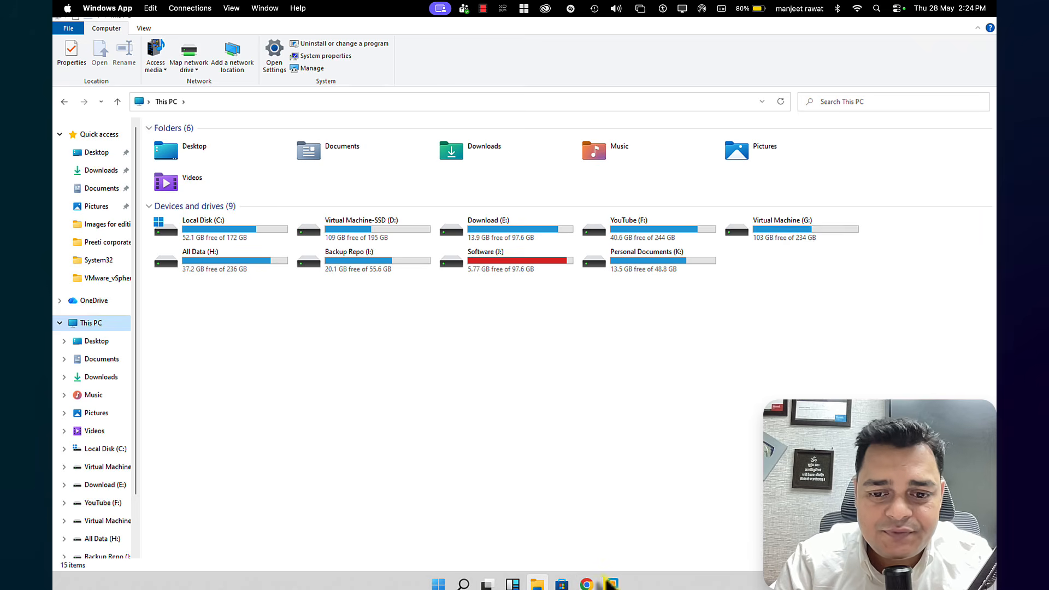
# Open a Command Prompt on the host and run ipconfig
pyautogui.press('super+r')
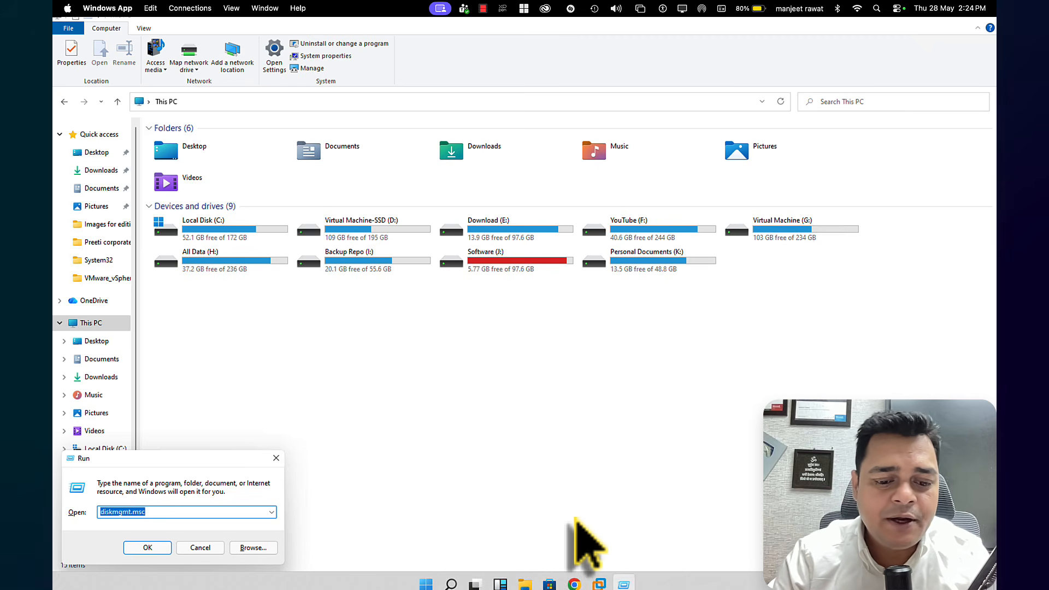
pyautogui.write('cmd')
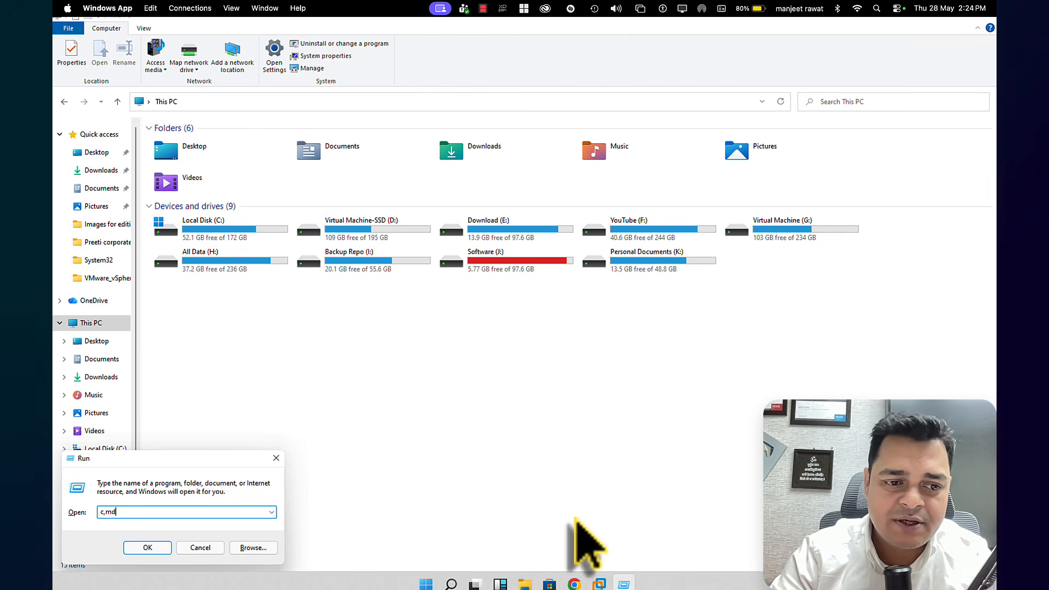
pyautogui.press('BackSpace')
pyautogui.press('BackSpace')
pyautogui.press('BackSpace')
pyautogui.write('cmd')
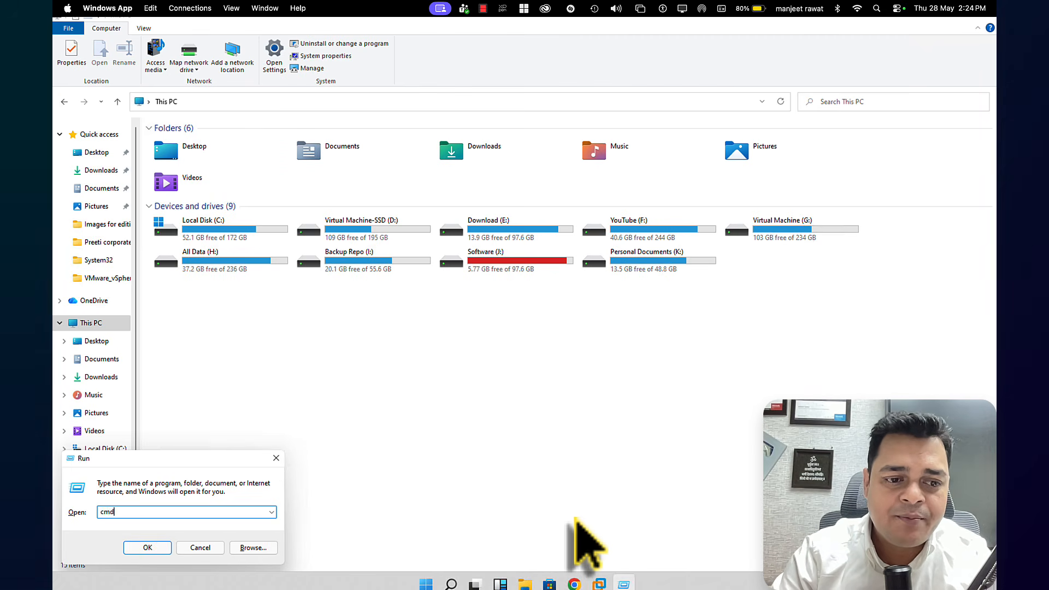
pyautogui.press('Return')
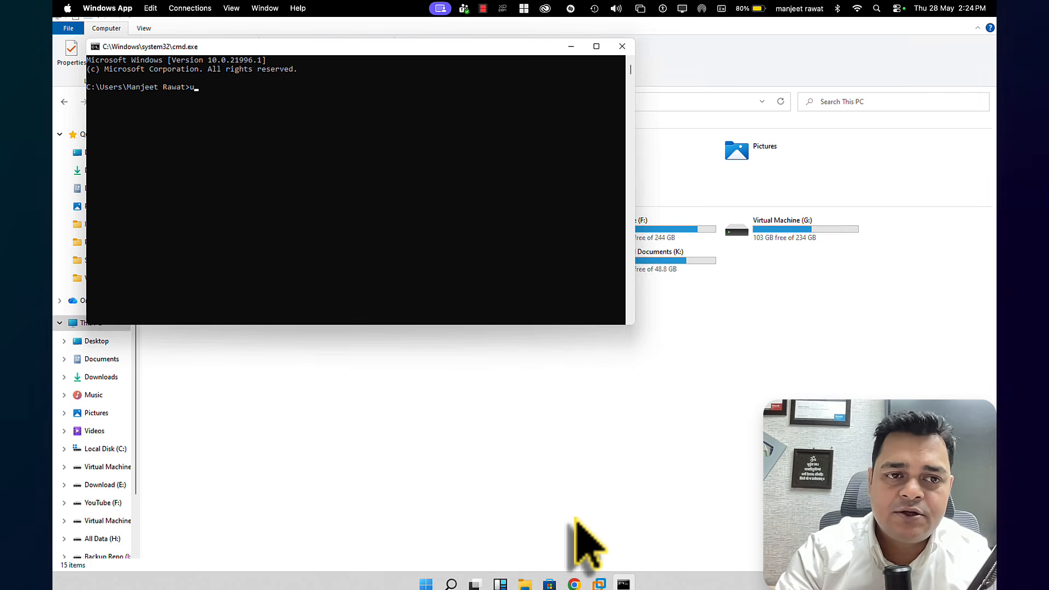
pyautogui.write('ipconfig')
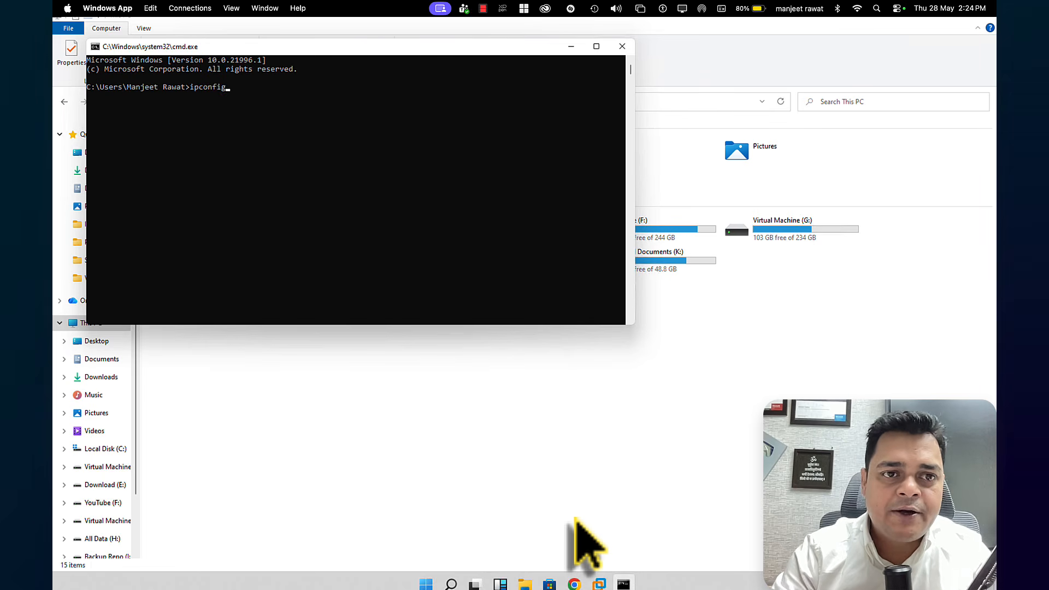
pyautogui.press('Return')
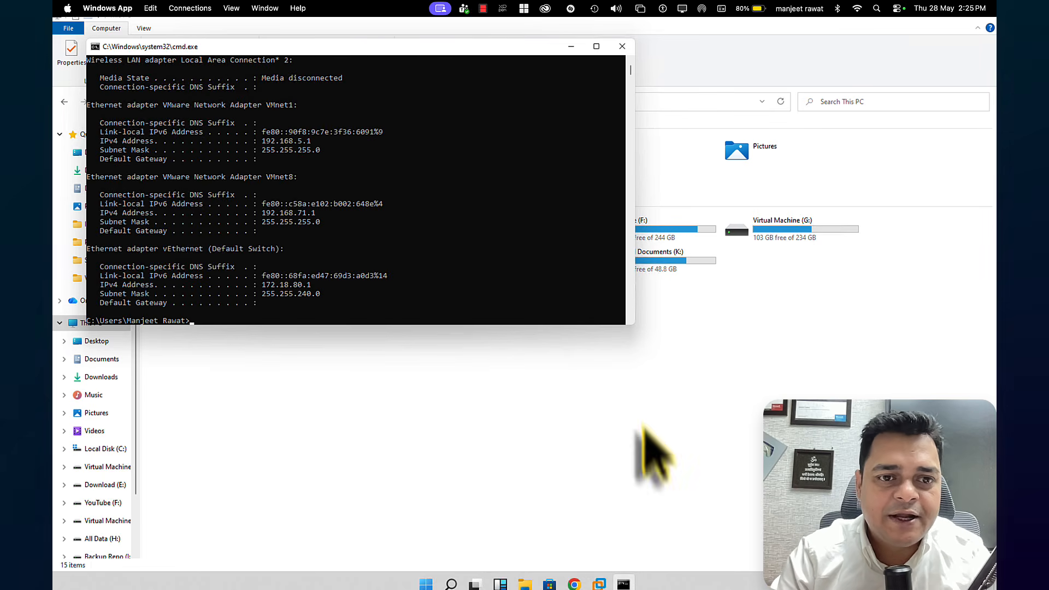
# Find and highlight the Ethernet adapter's IPv4 address in the output, and close the Command Prompt
pyautogui.scroll(10, 467, 296)
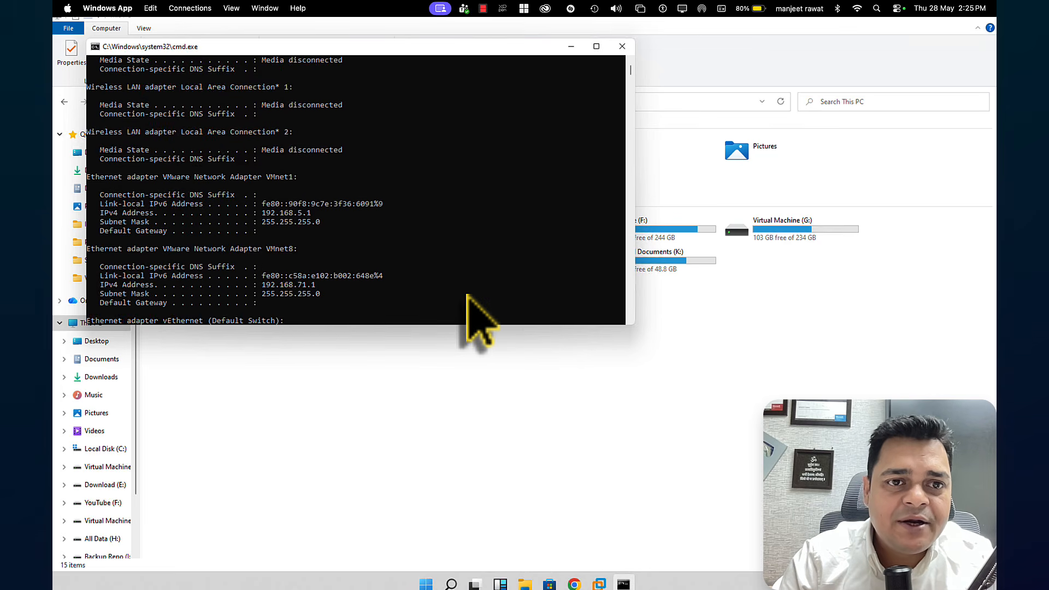
pyautogui.click(309, 186)
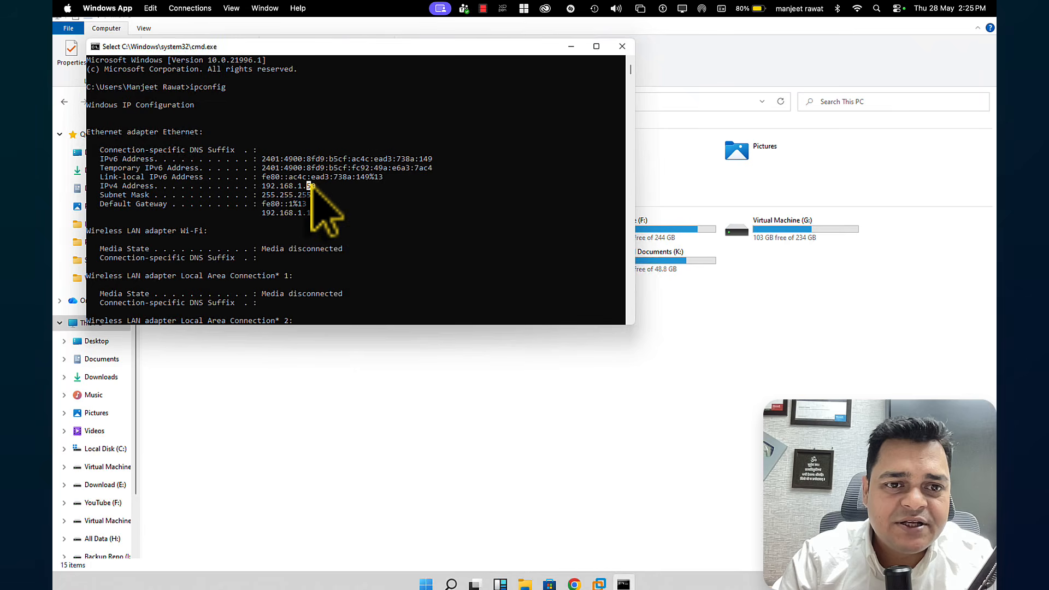
pyautogui.moveTo(310, 186); pyautogui.dragTo(257, 179)
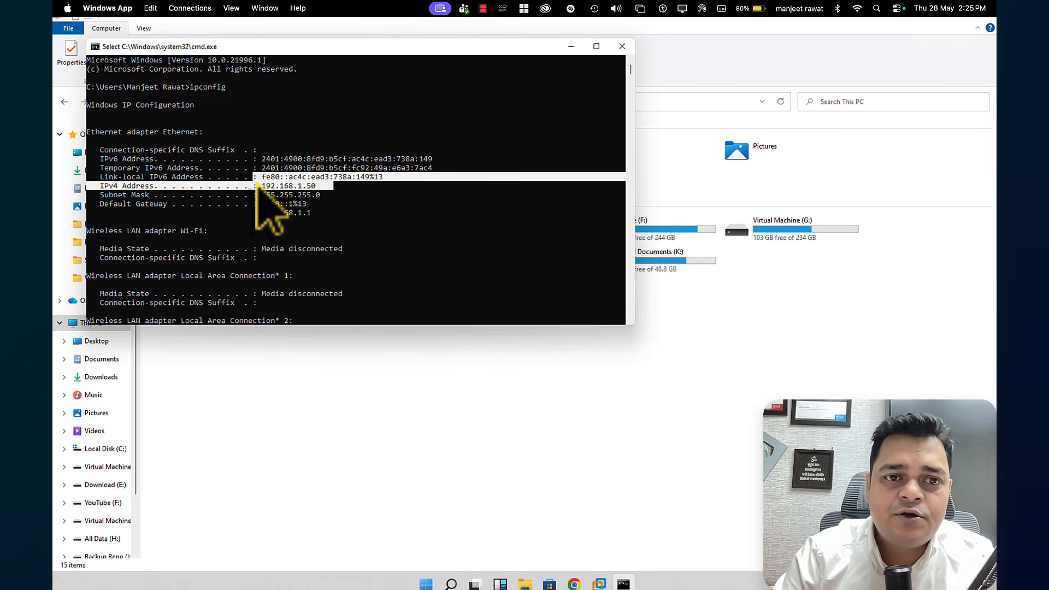
pyautogui.click(623, 47)
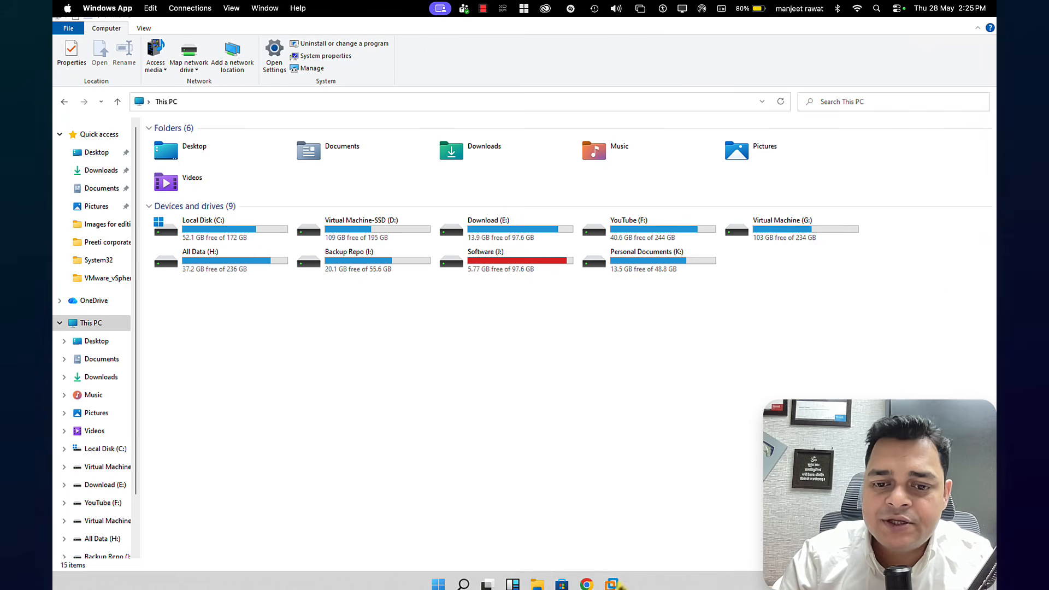
# Switch back to the virtual machine's Veeam console and start adding a new general-purpose backup proxy
pyautogui.moveTo(611, 583)
pyautogui.click(656, 533)
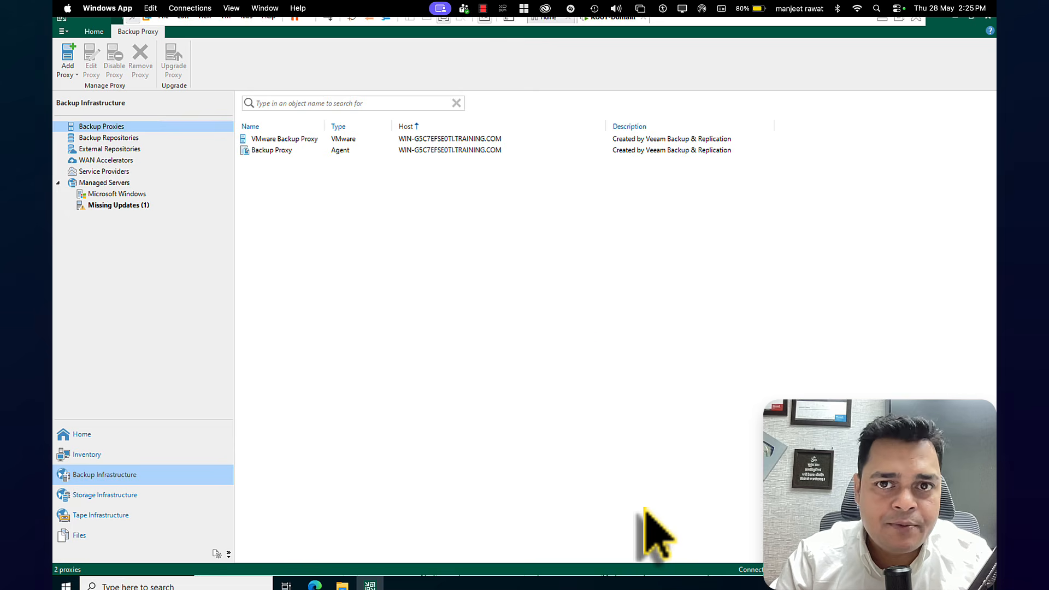
pyautogui.rightClick(107, 129)
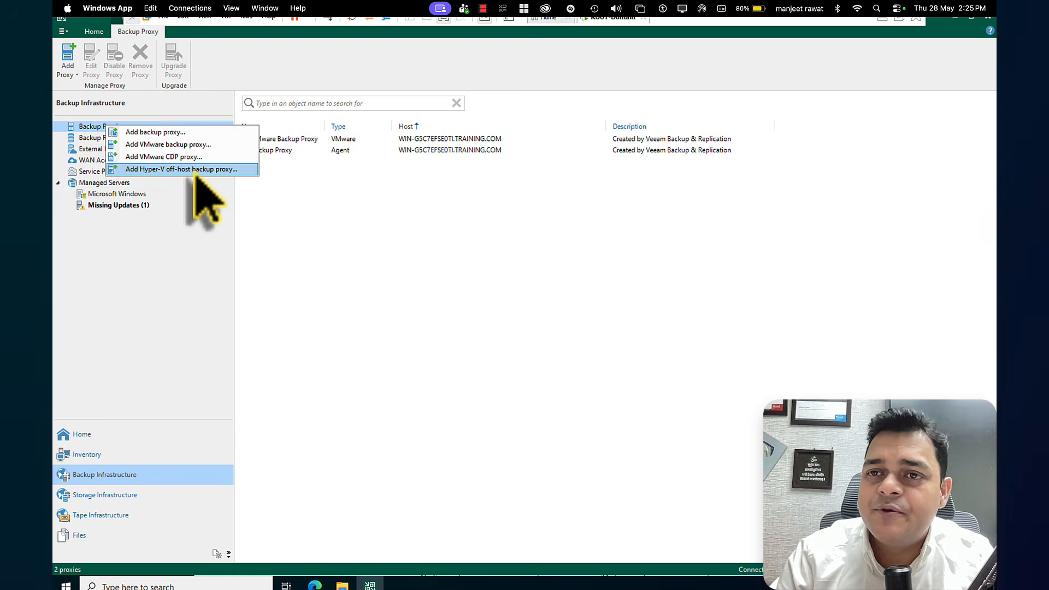
pyautogui.click(160, 134)
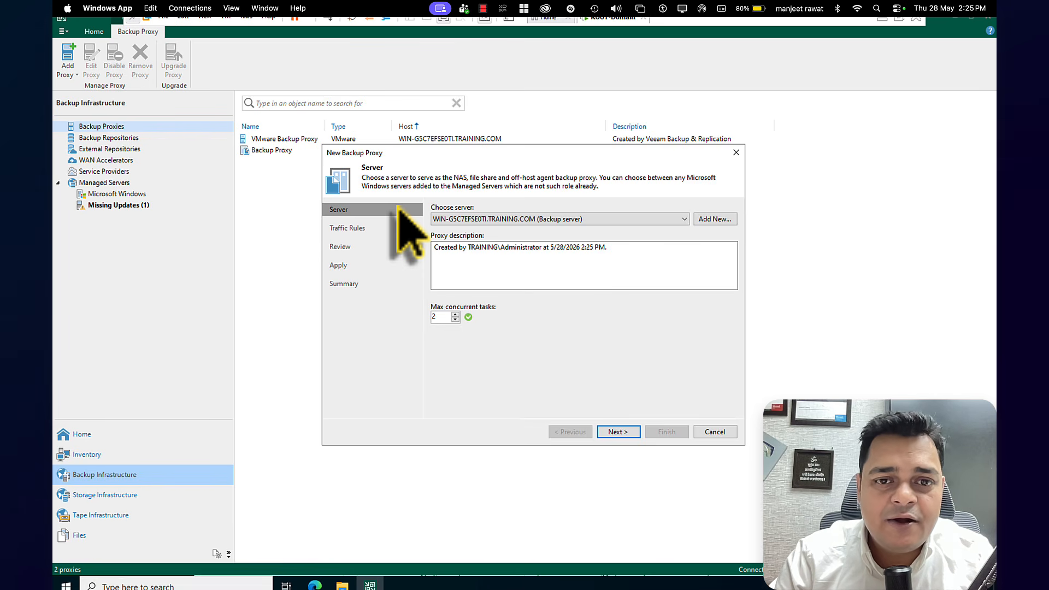
# Add a new Windows server for the proxy with the IP address 192.168.1.50 and proceed to its credentials
pyautogui.click(715, 220)
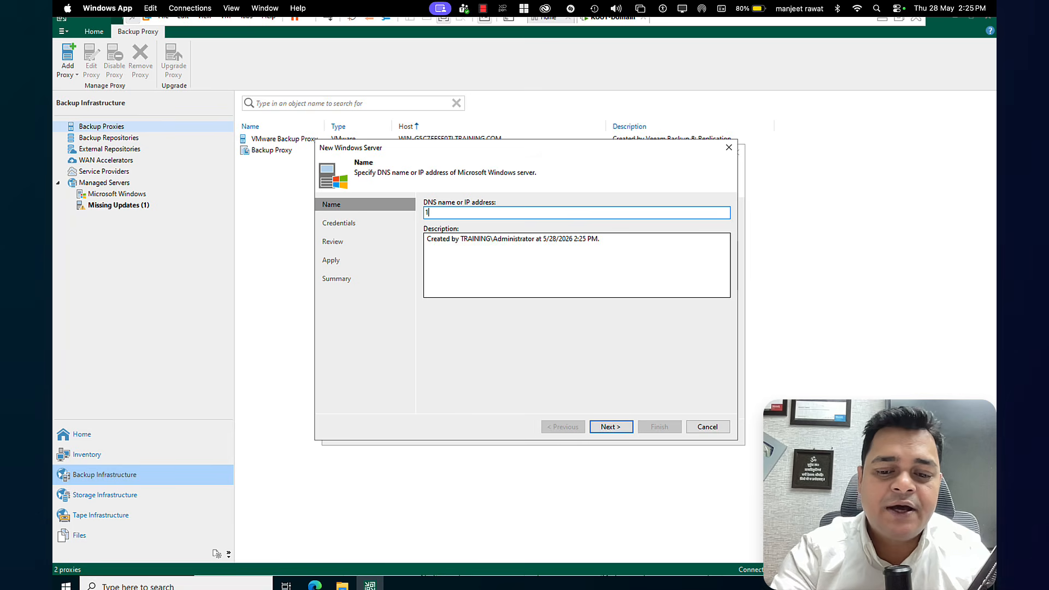
pyautogui.write('192.168.')
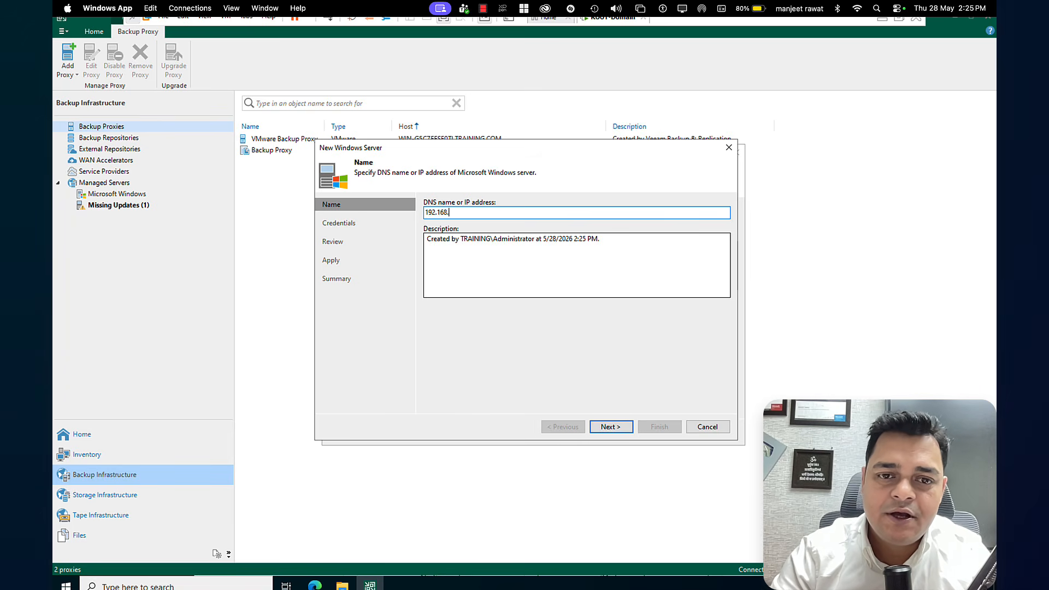
pyautogui.write('1.50')
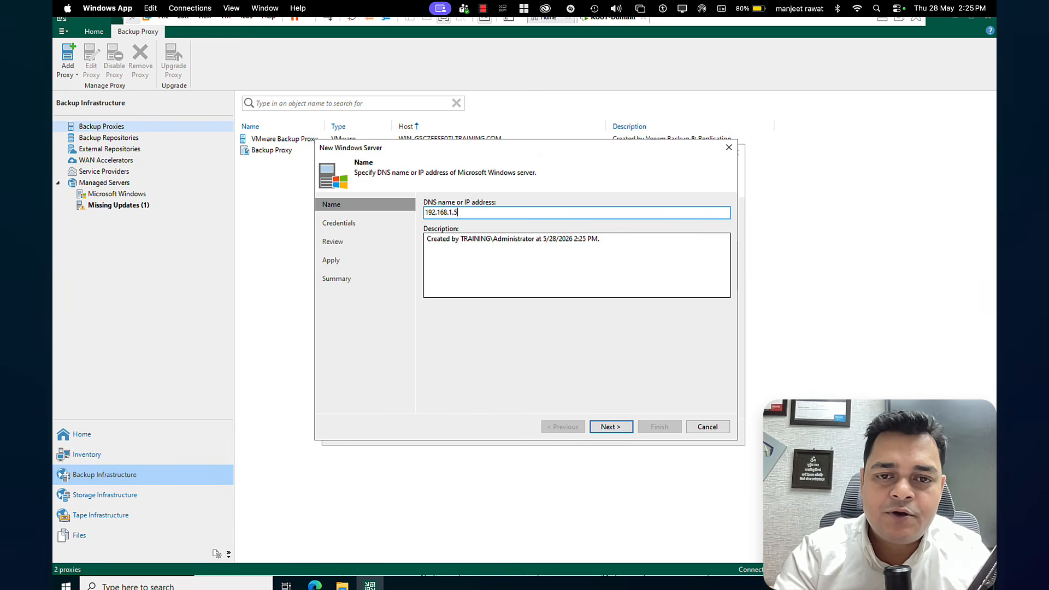
pyautogui.click(610, 427)
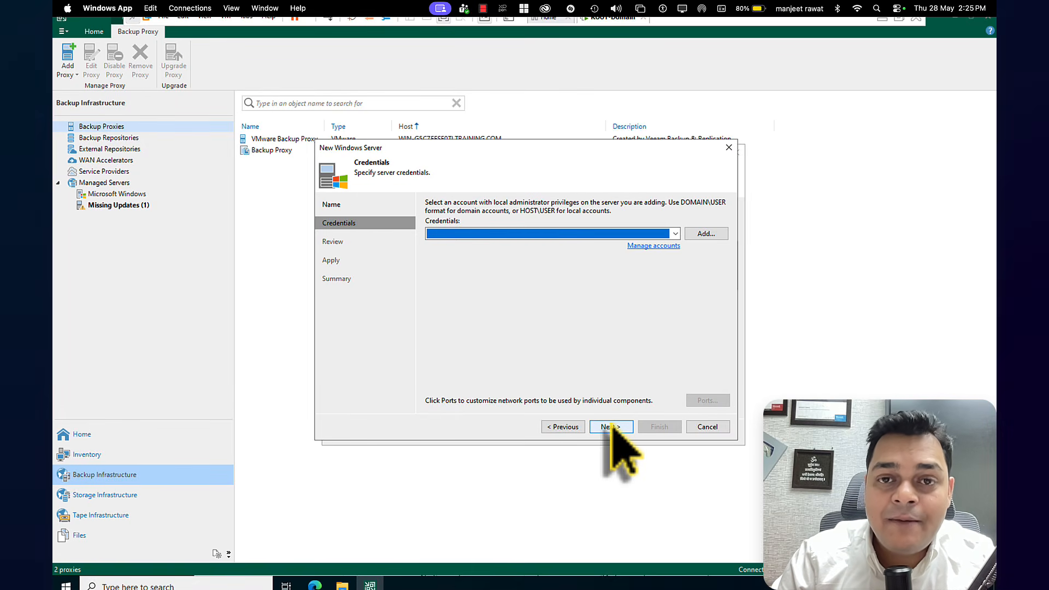
# Create a standard credentials record with the host account's username and password, and submit it for the new Windows server
pyautogui.click(661, 246)
pyautogui.click(671, 219)
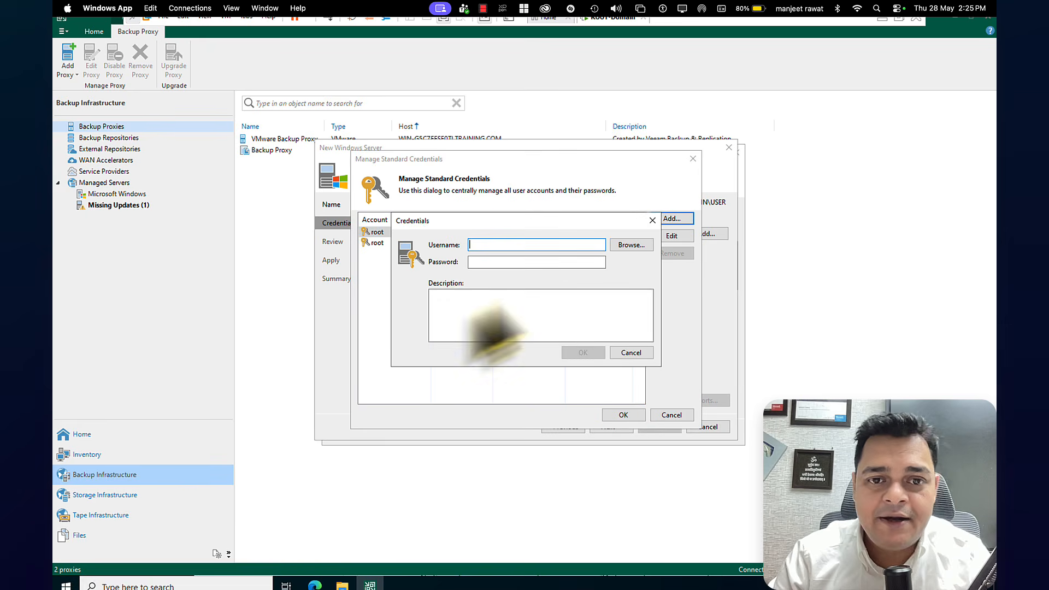
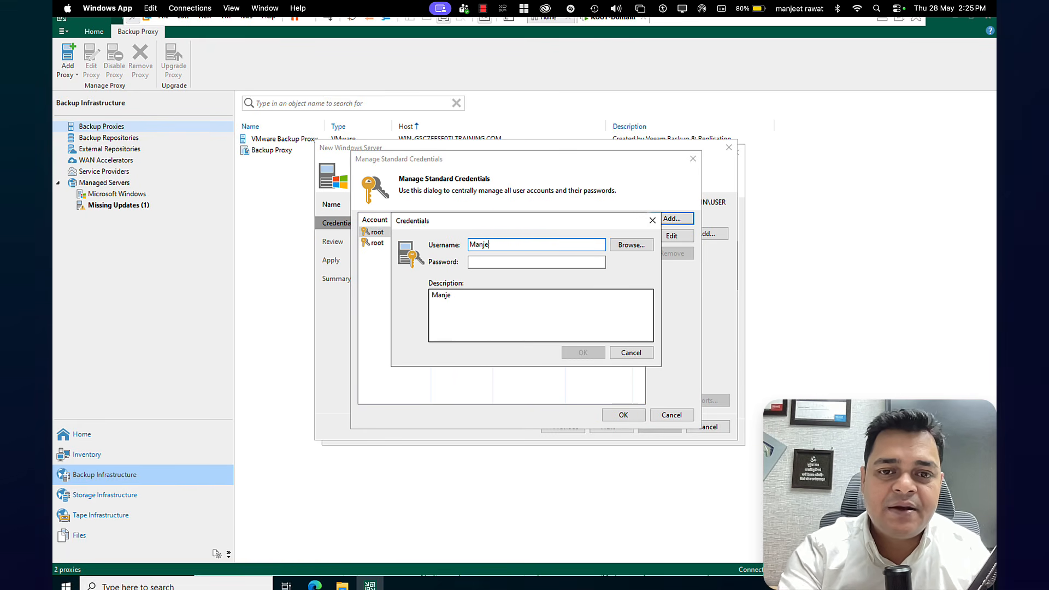
pyautogui.press('Tab')
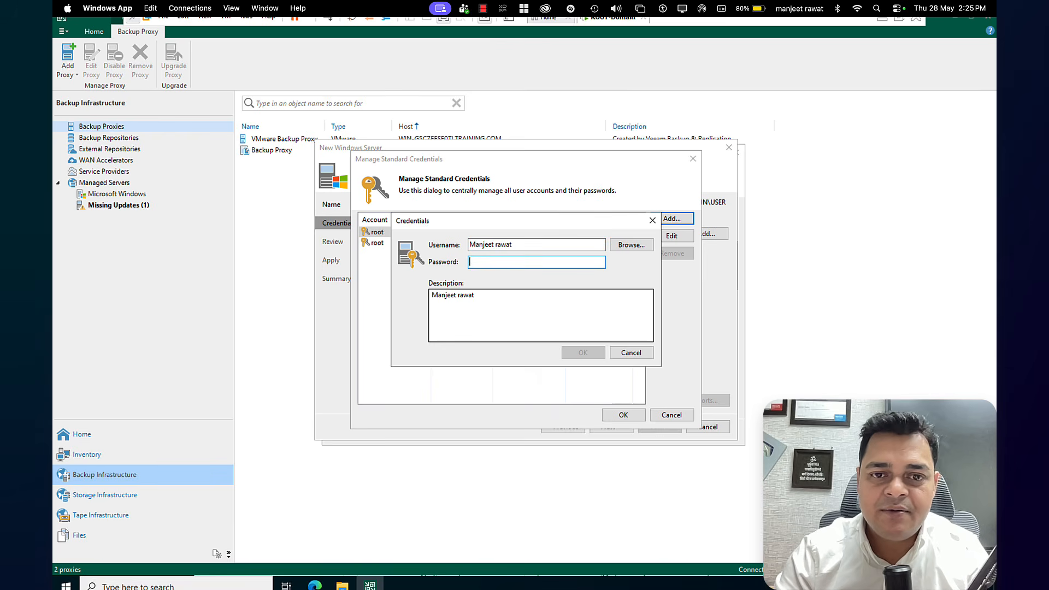
pyautogui.write('Password1')
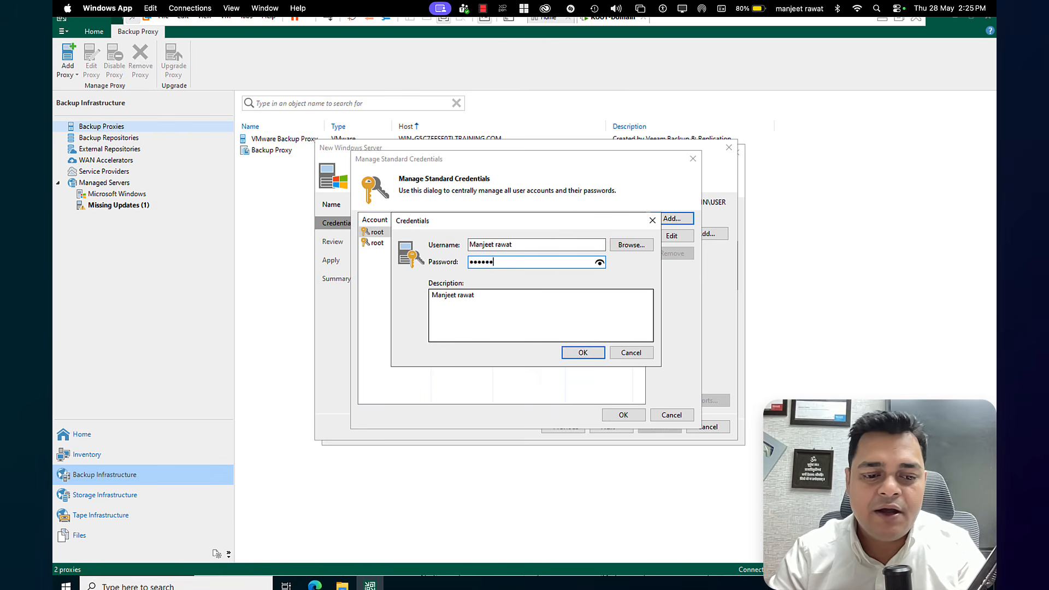
pyautogui.click(582, 352)
pyautogui.click(620, 416)
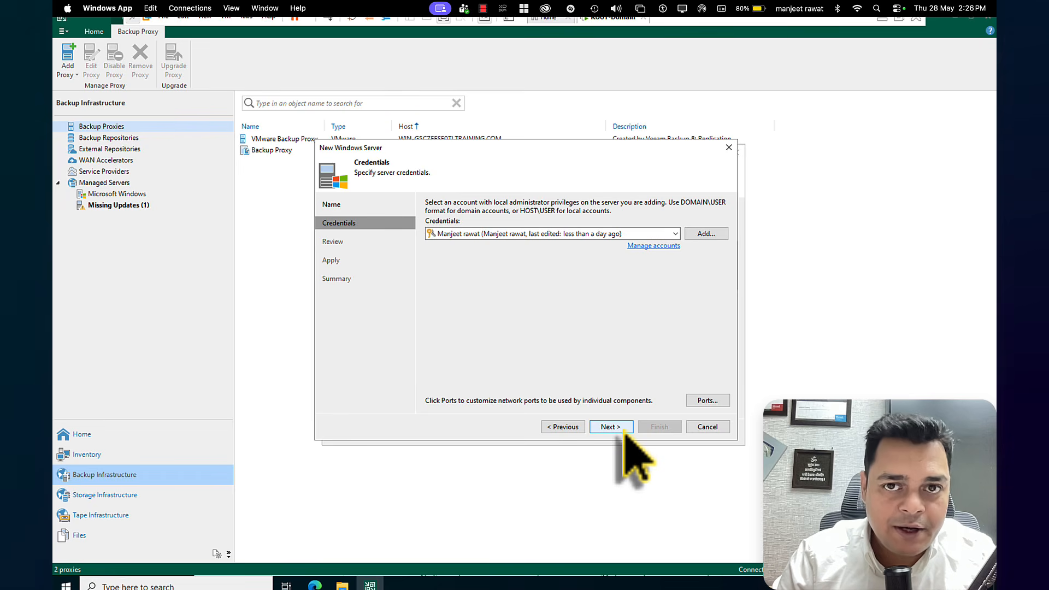
pyautogui.click(623, 430)
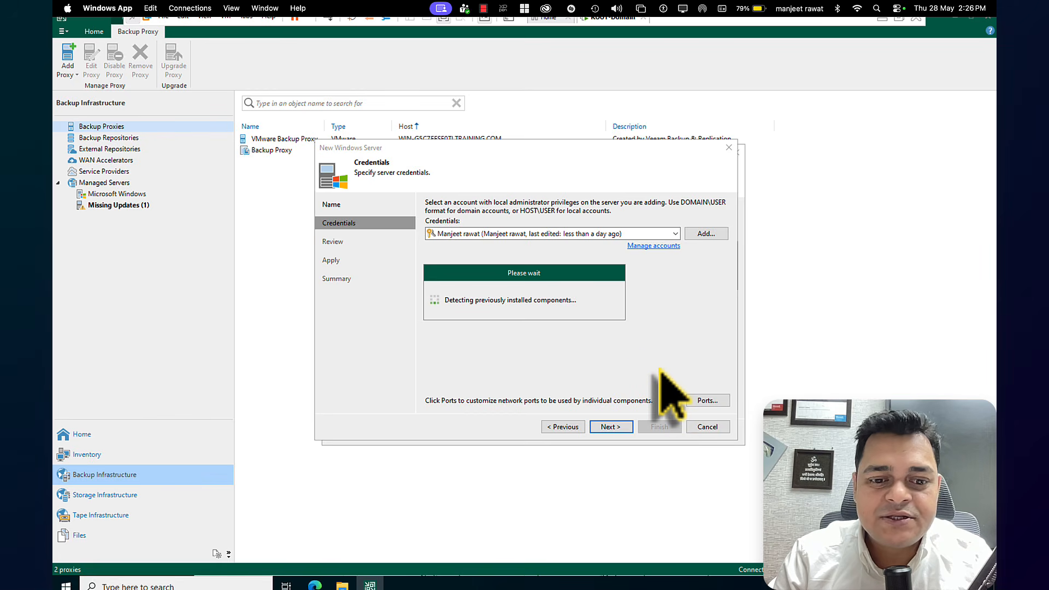
# Check the ROOT-Domain virtual machine's network adapter connection in its hardware settings and close them
pyautogui.rightClick(617, 22)
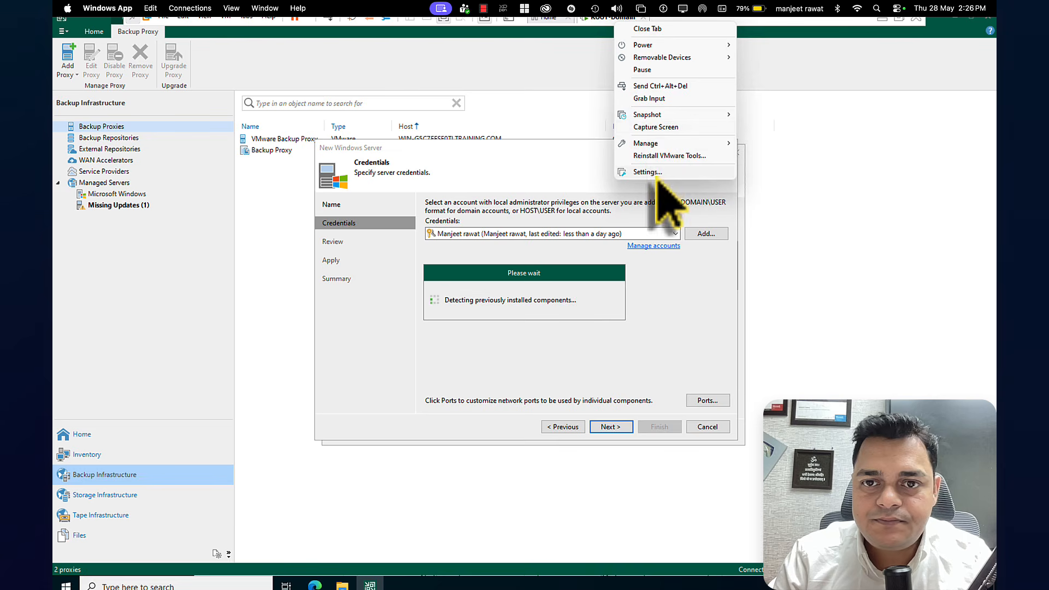
pyautogui.click(650, 172)
pyautogui.click(421, 203)
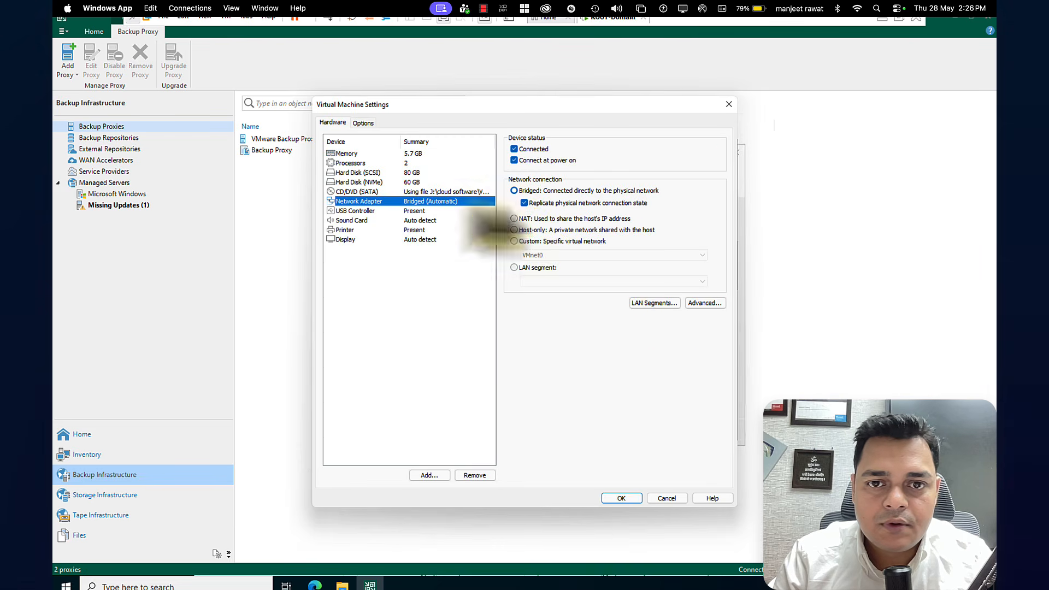
pyautogui.click(621, 498)
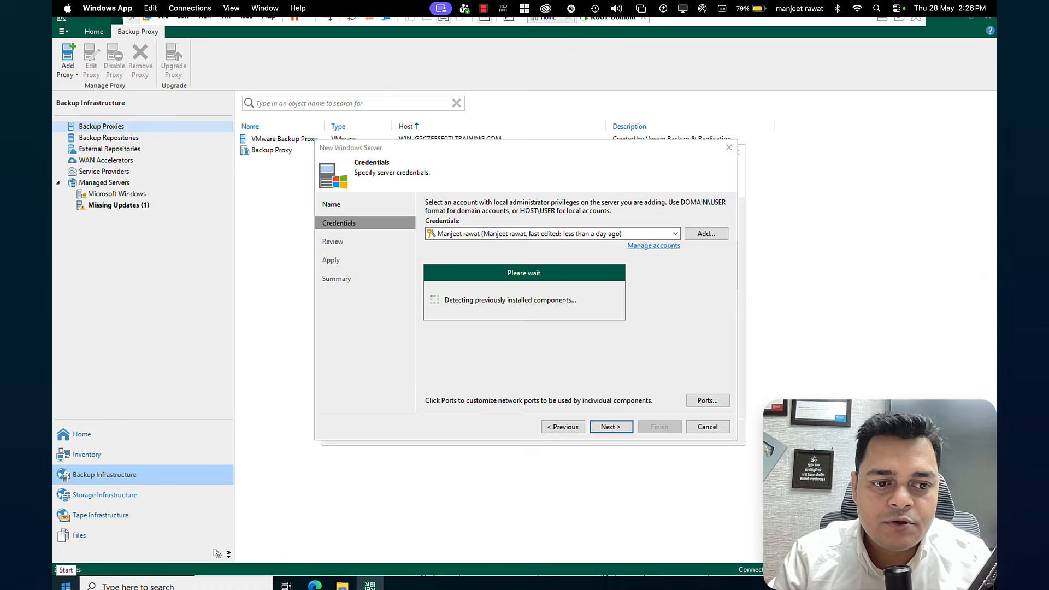
# Open a Command Prompt in the virtual machine and ping the host at 192.168.1.50
pyautogui.rightClick(69, 586)
pyautogui.click(99, 531)
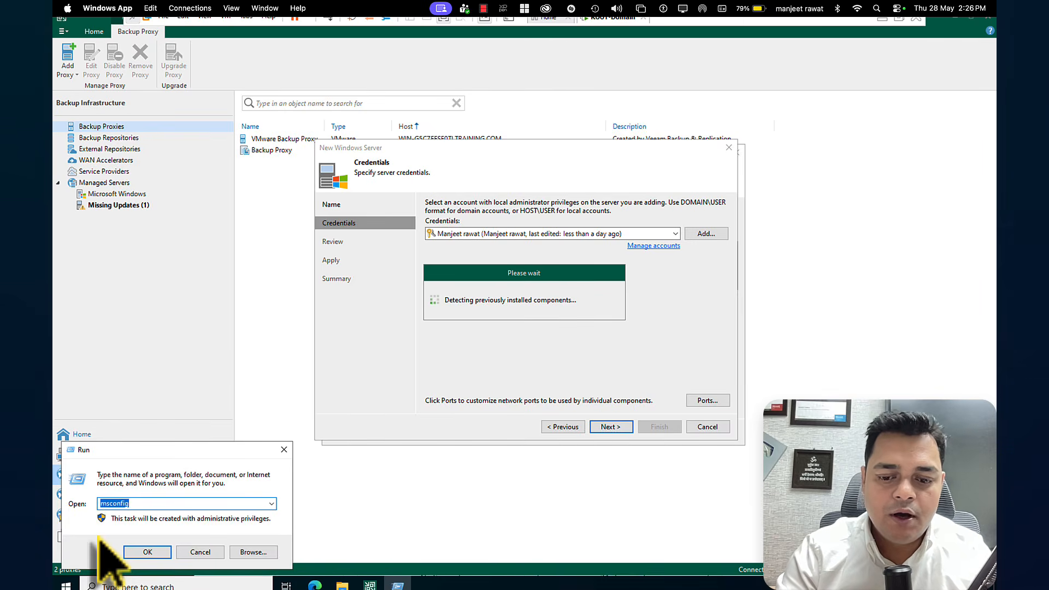
pyautogui.write('cmd')
pyautogui.press('Return')
pyautogui.write('p')
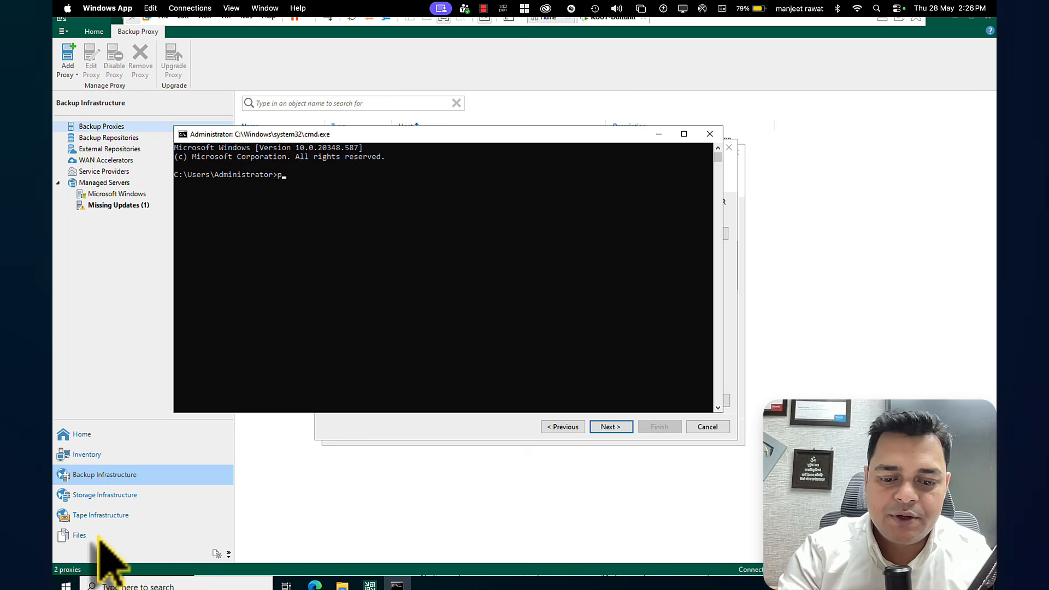
pyautogui.write('ing 19')
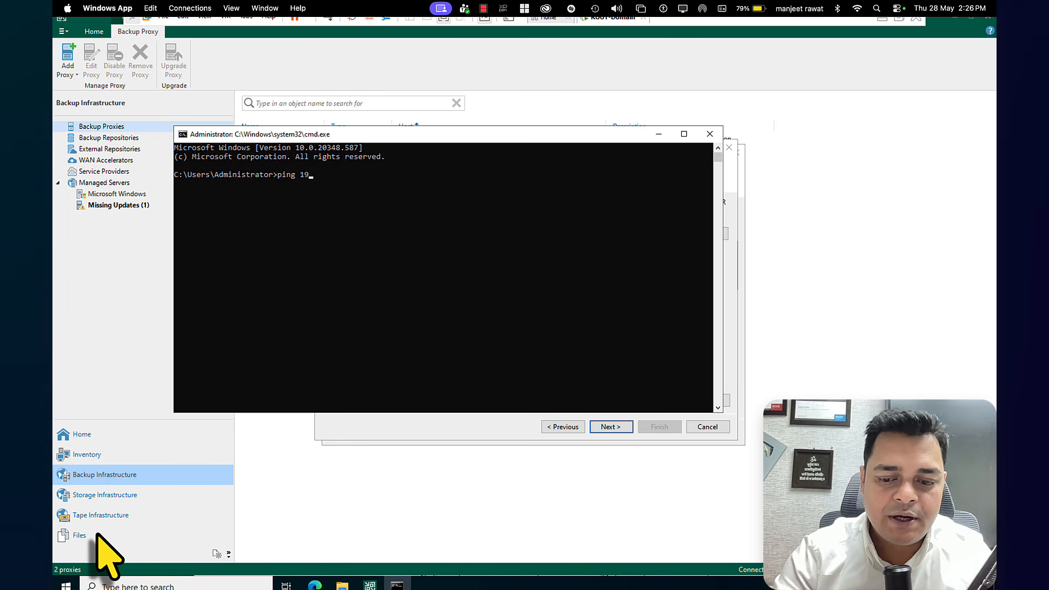
pyautogui.write('2.168.1.50-')
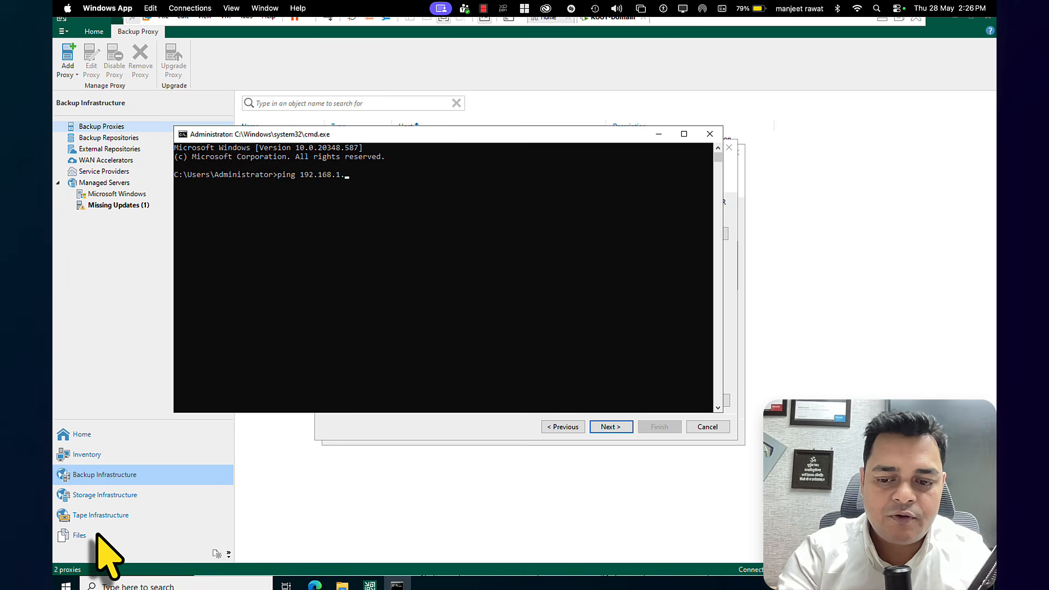
pyautogui.press('Return')
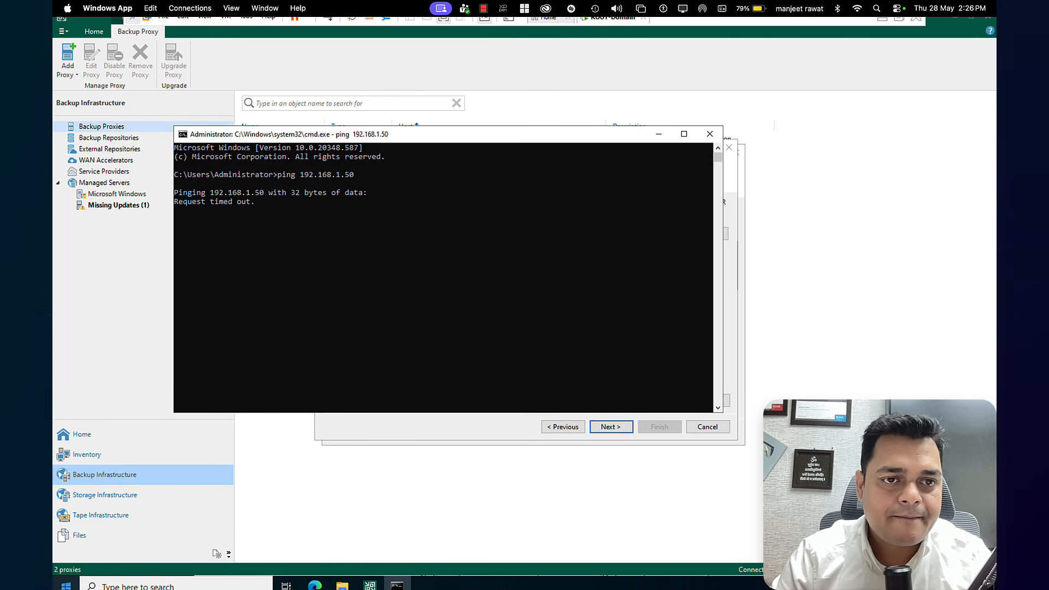
# Set the Ethernet0 adapter's IPv4 properties to obtain an IP address automatically, and close the network connections
pyautogui.rightClick(66, 584)
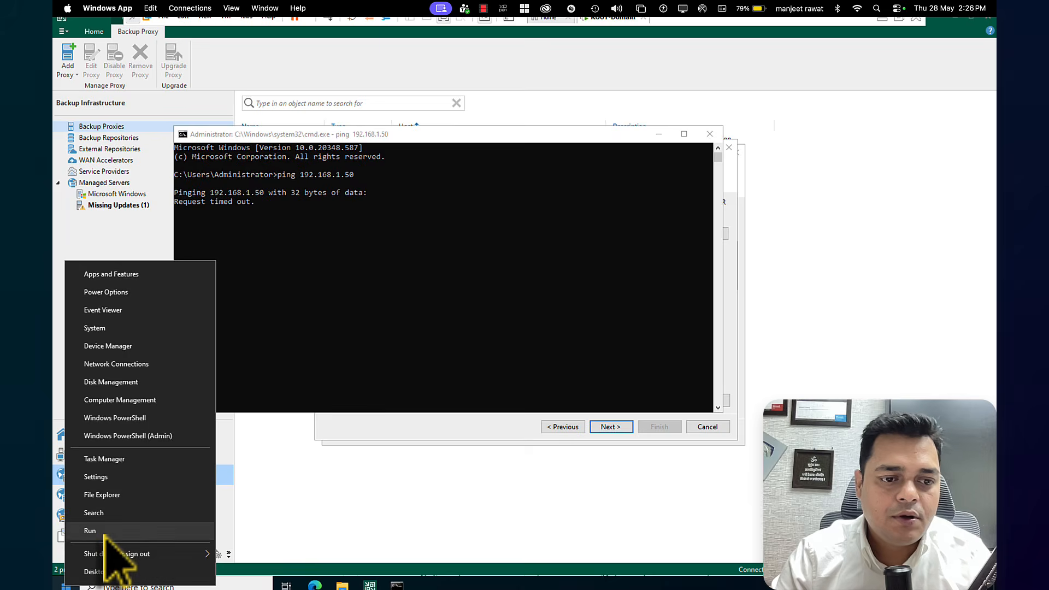
pyautogui.click(101, 532)
pyautogui.write('ncpa')
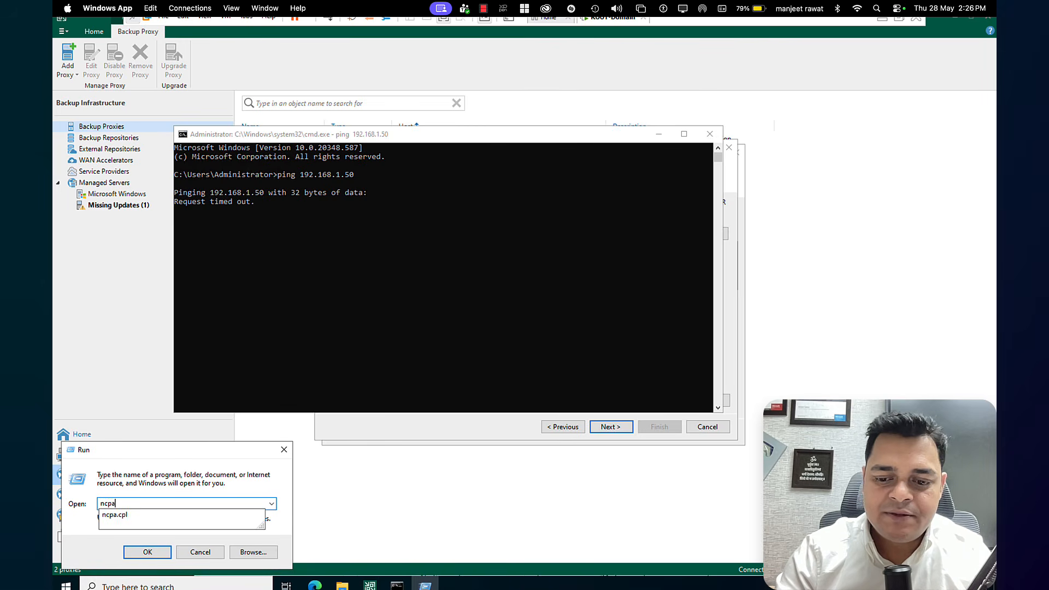
pyautogui.write('.cpl')
pyautogui.click(145, 552)
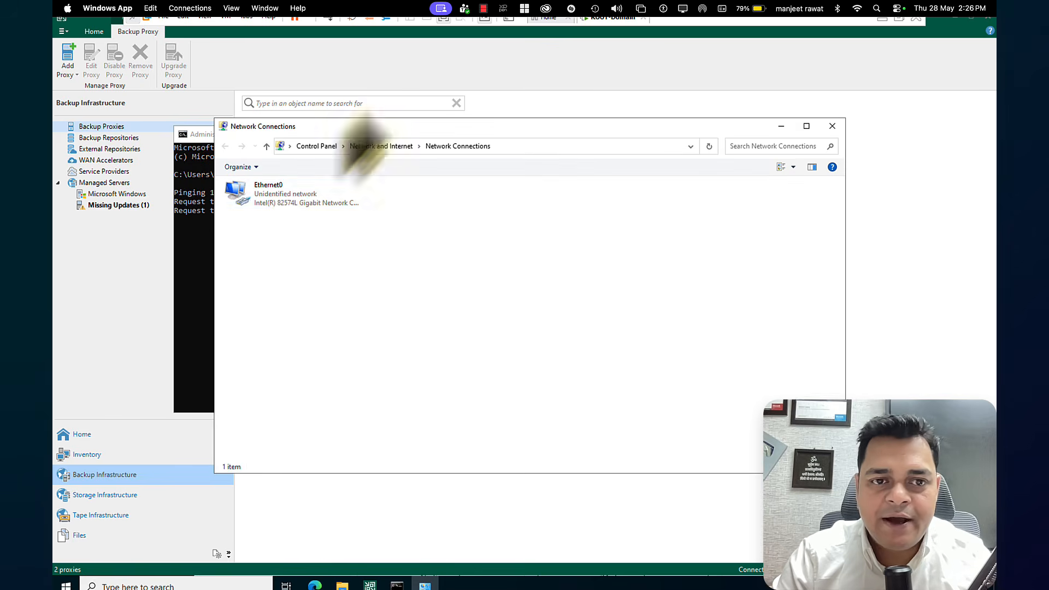
pyautogui.rightClick(282, 198)
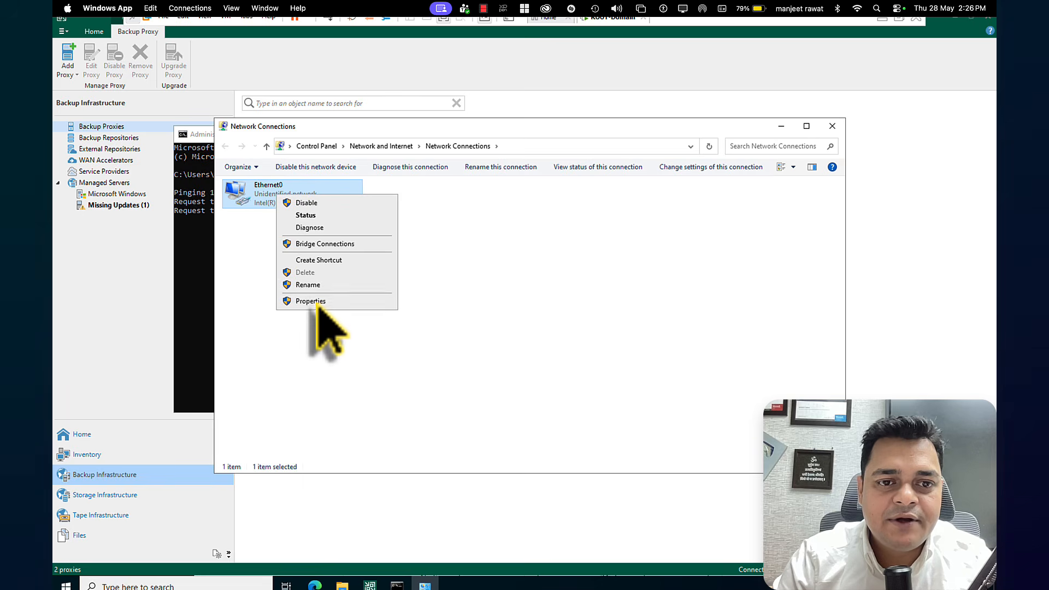
pyautogui.click(320, 303)
pyautogui.doubleClick(339, 298)
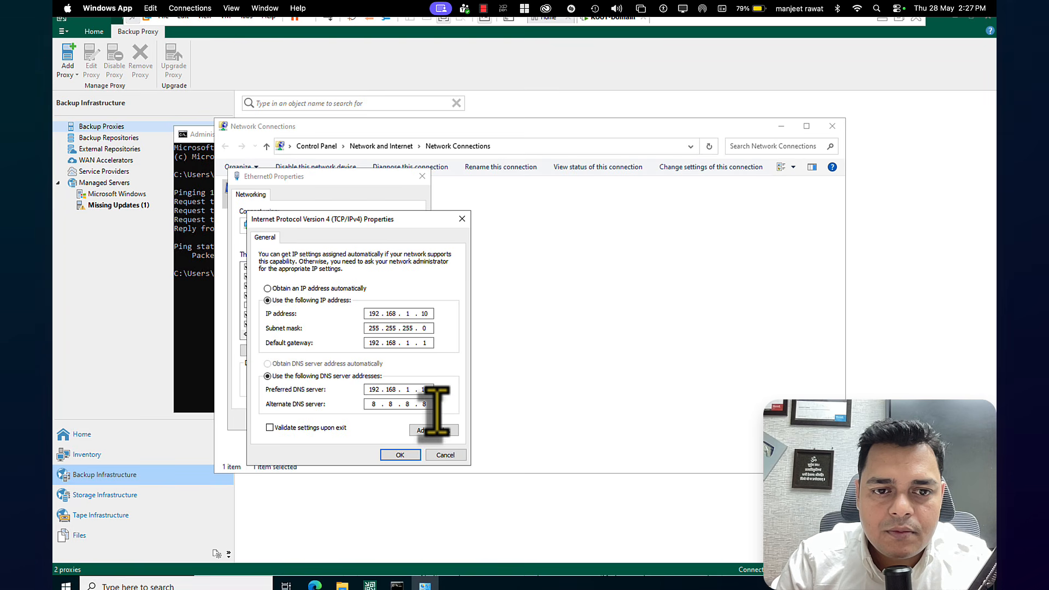
pyautogui.click(284, 289)
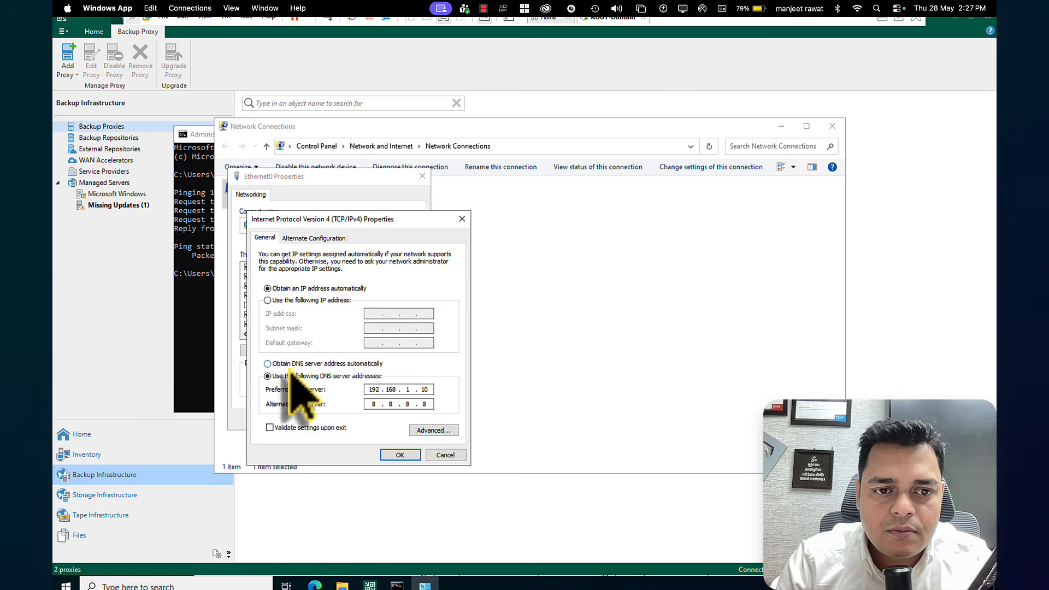
pyautogui.click(400, 455)
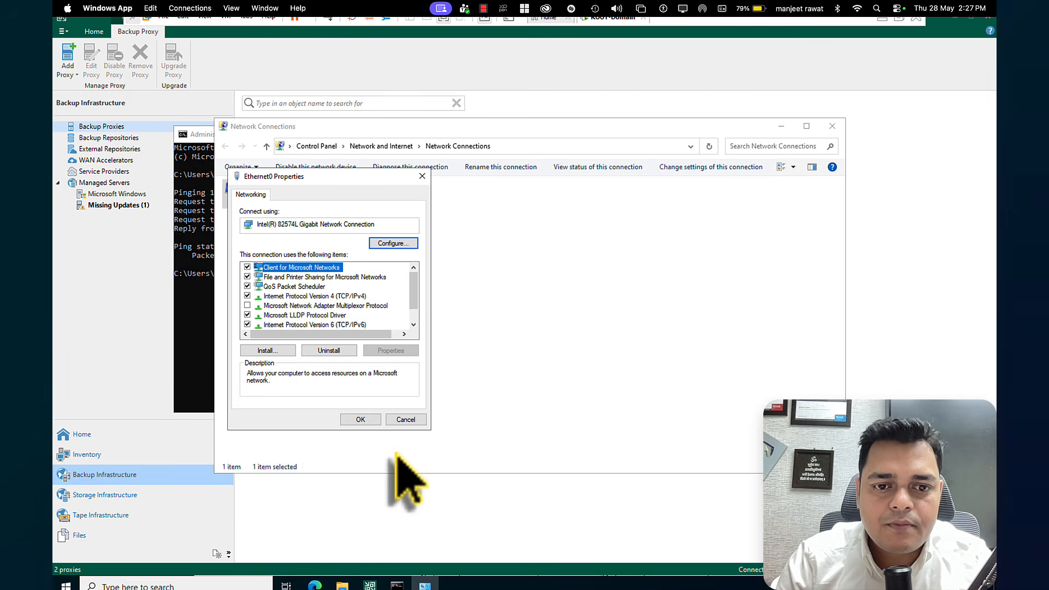
pyautogui.click(362, 421)
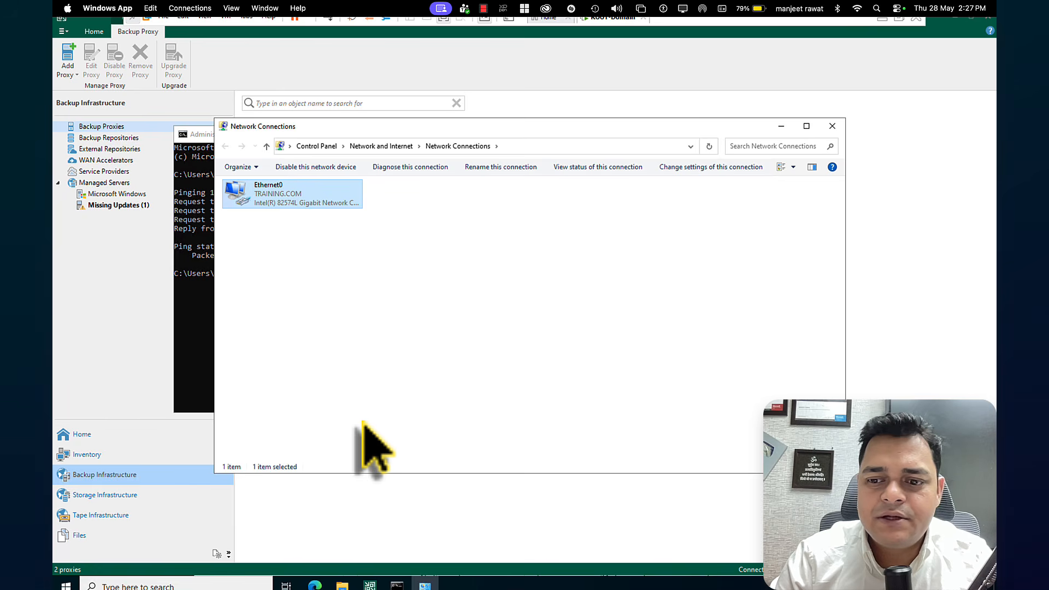
pyautogui.click(832, 126)
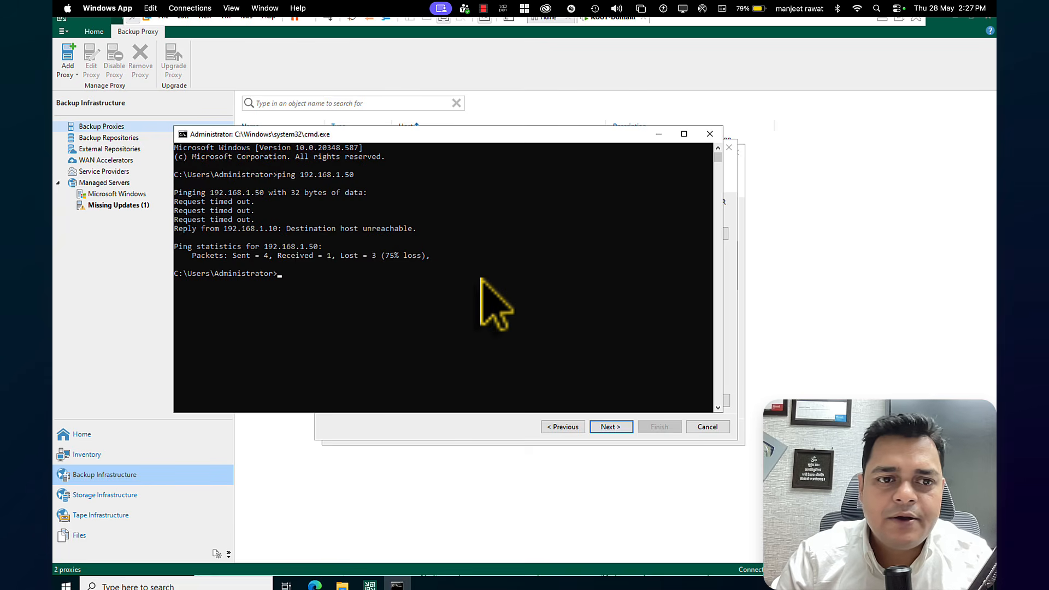
# Repeat the ping to 192.168.1.50 and close the Command Prompt
pyautogui.click(481, 276)
pyautogui.press('Up')
pyautogui.press('Return')
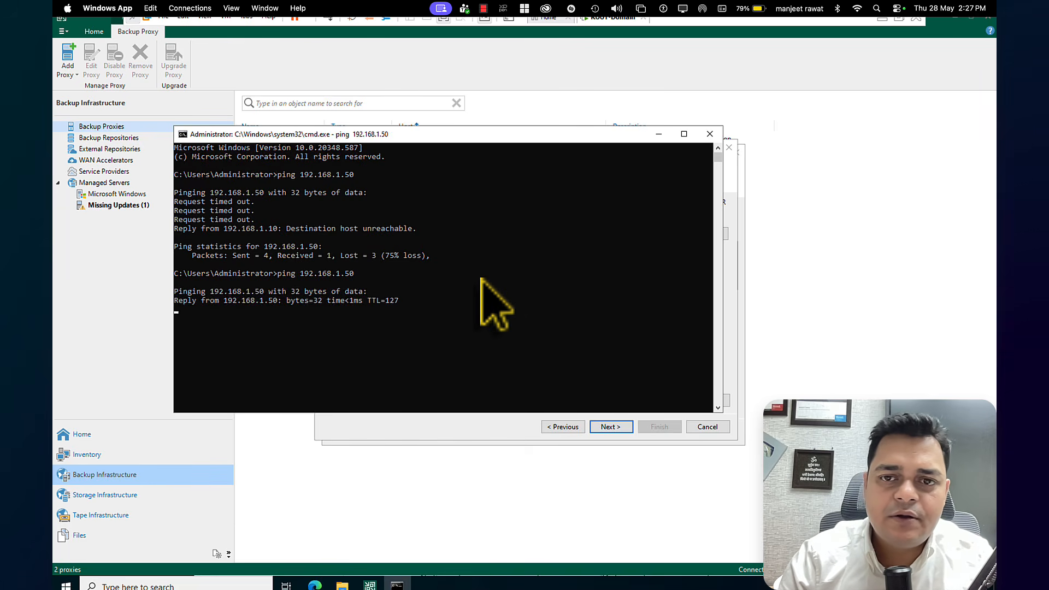
pyautogui.click(710, 135)
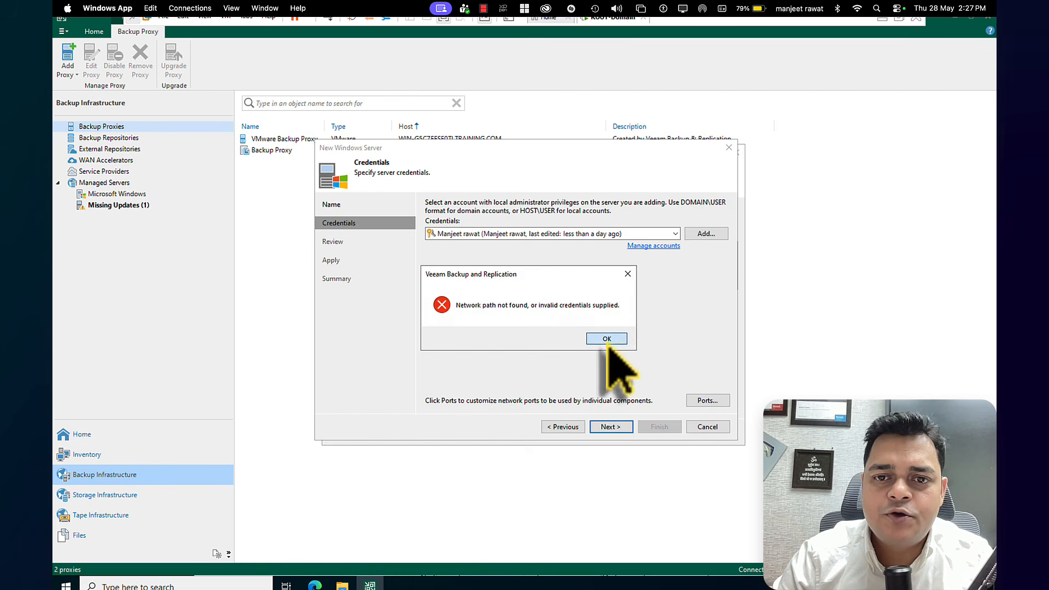
# Try submitting the host account's saved credentials for the new Windows server again, dismissing the errors
pyautogui.click(607, 339)
pyautogui.click(612, 429)
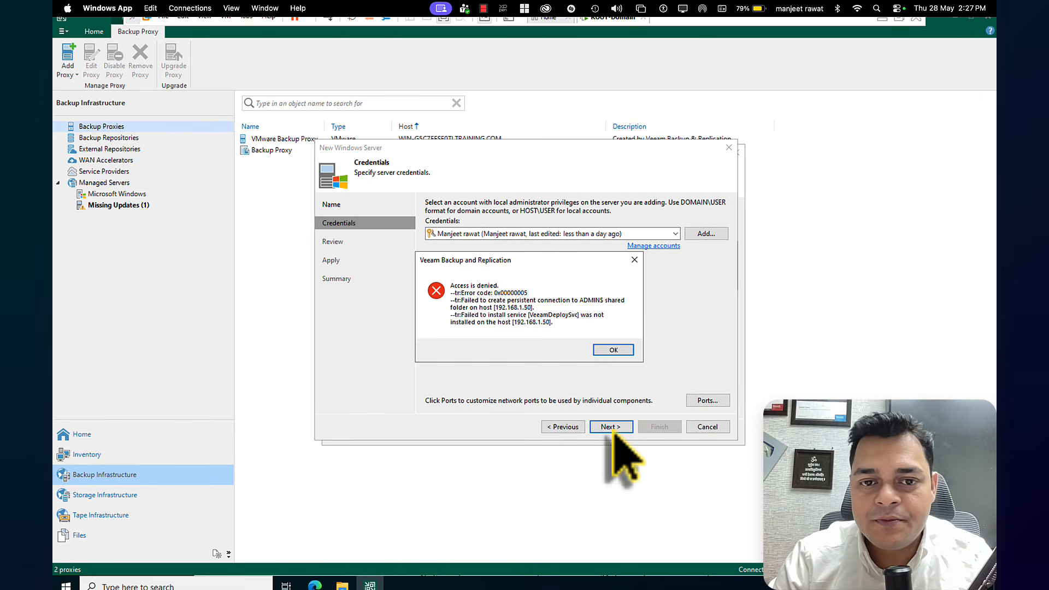
pyautogui.click(613, 350)
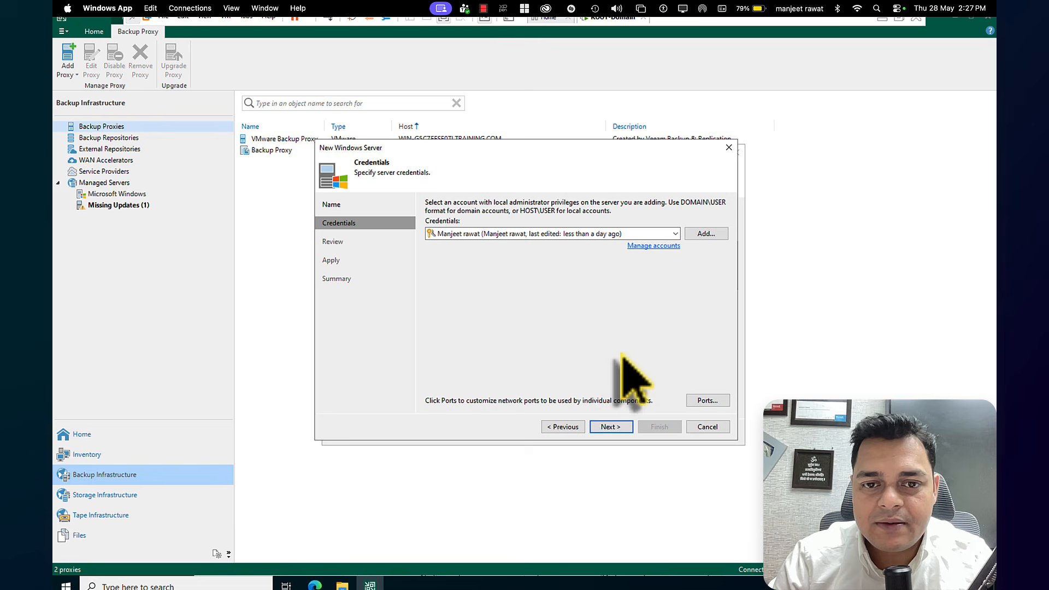
pyautogui.click(613, 428)
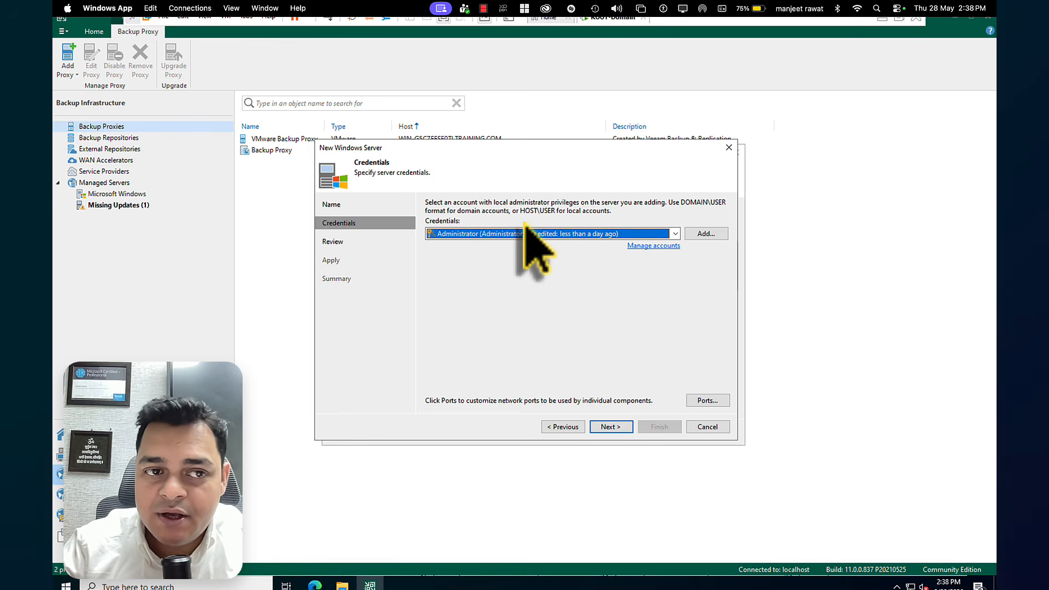
# Check the stored standard credentials and submit the Administrator account for the new Windows server
pyautogui.click(654, 246)
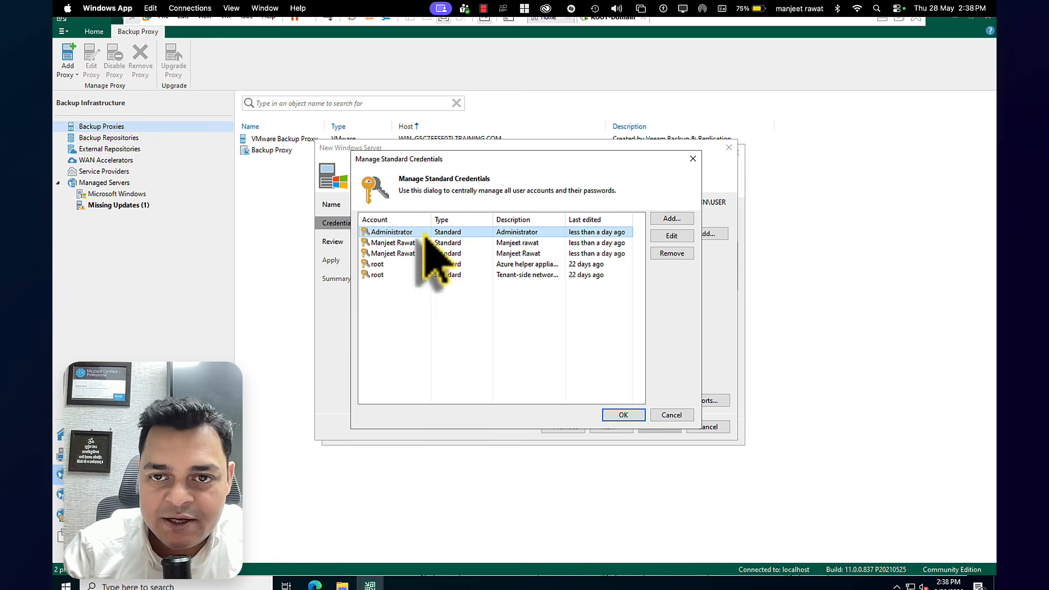
pyautogui.click(625, 416)
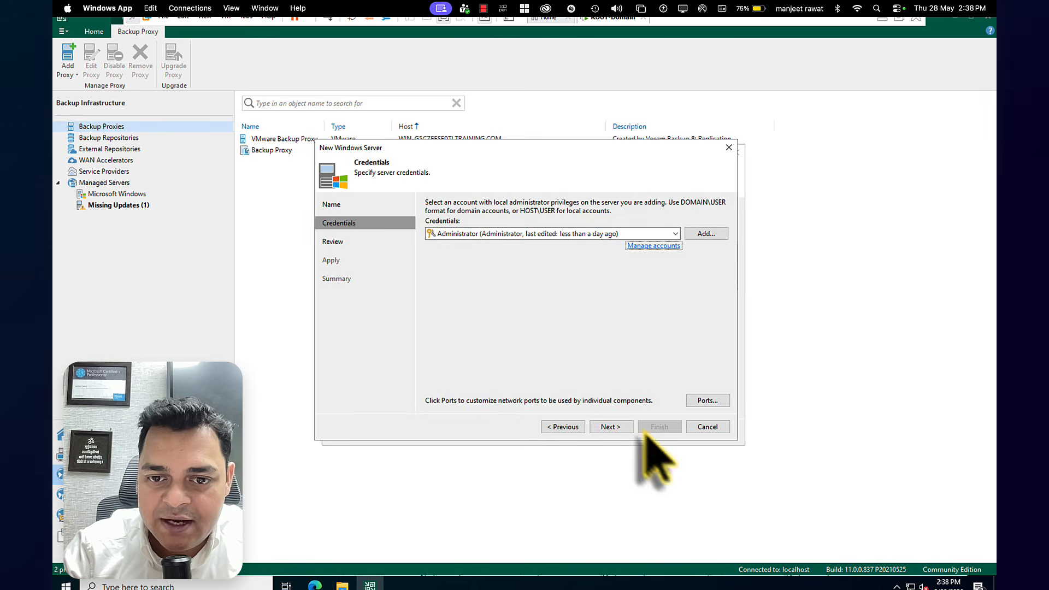
pyautogui.click(612, 429)
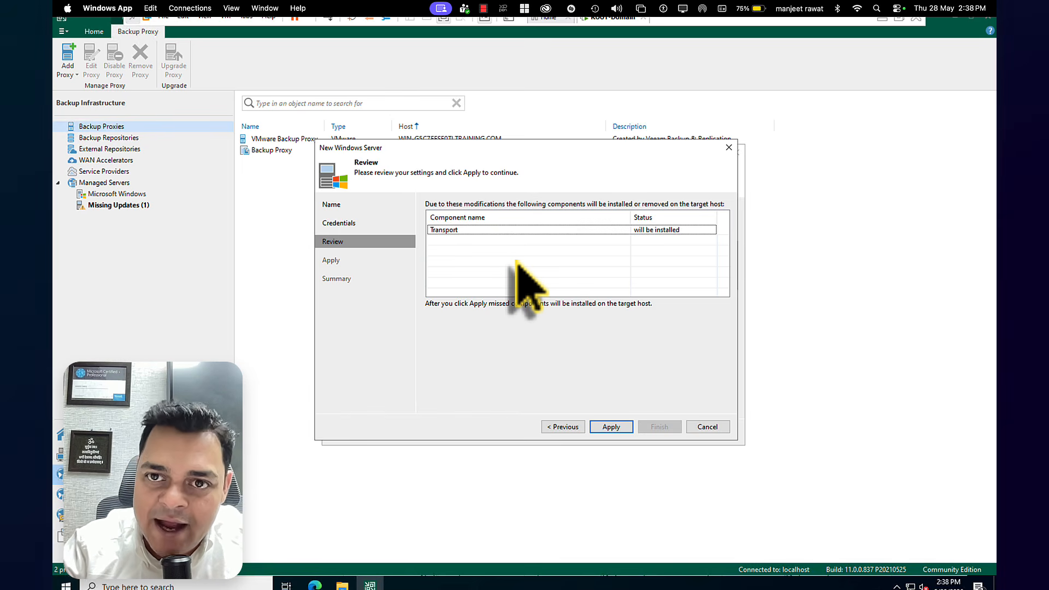
# Install the Transport component on the new Windows server and finish adding it
pyautogui.click(611, 427)
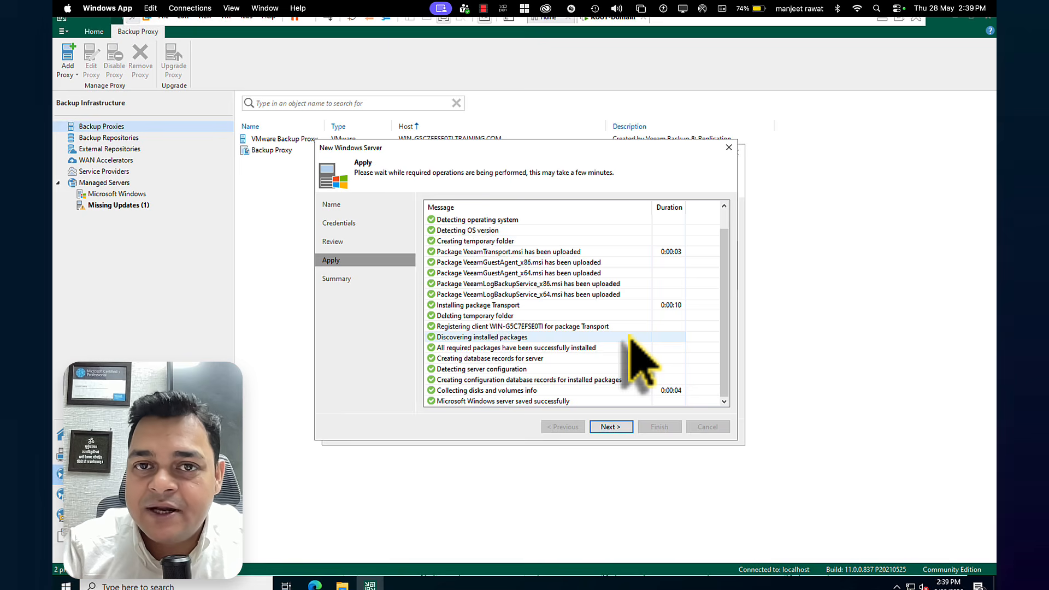
pyautogui.click(612, 430)
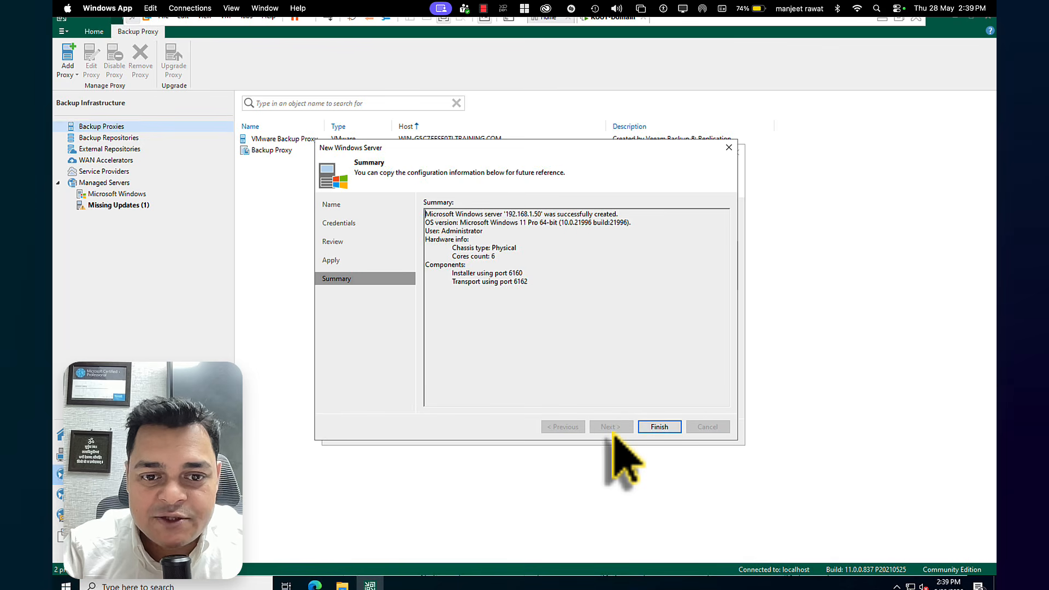
pyautogui.click(662, 428)
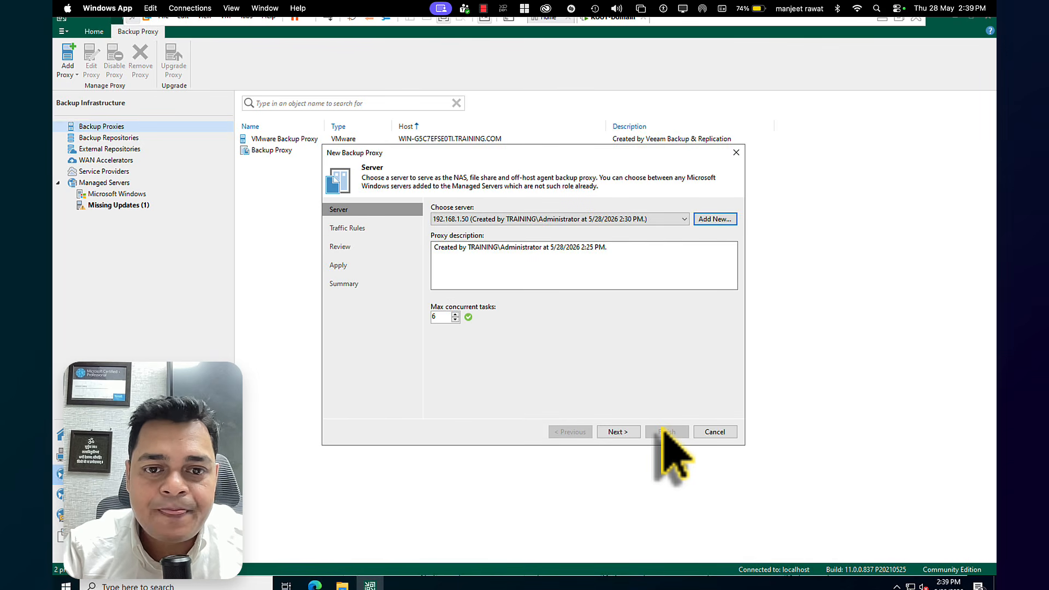
# Create the backup proxy on server 192.168.1.50 with 6 max concurrent tasks and the Internet traffic rule, and finish the wizard
pyautogui.click(619, 436)
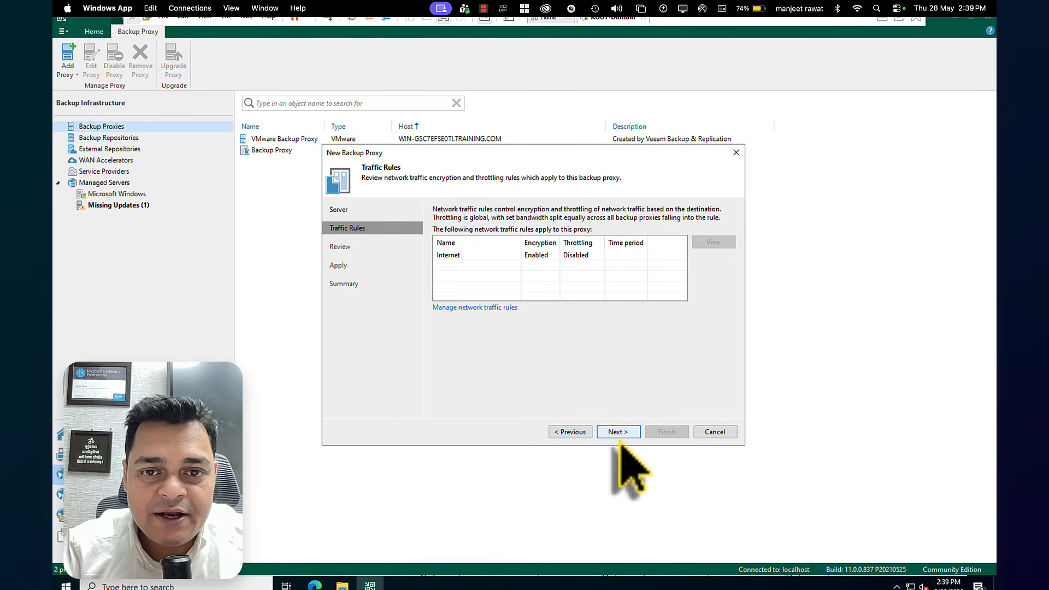
pyautogui.click(620, 433)
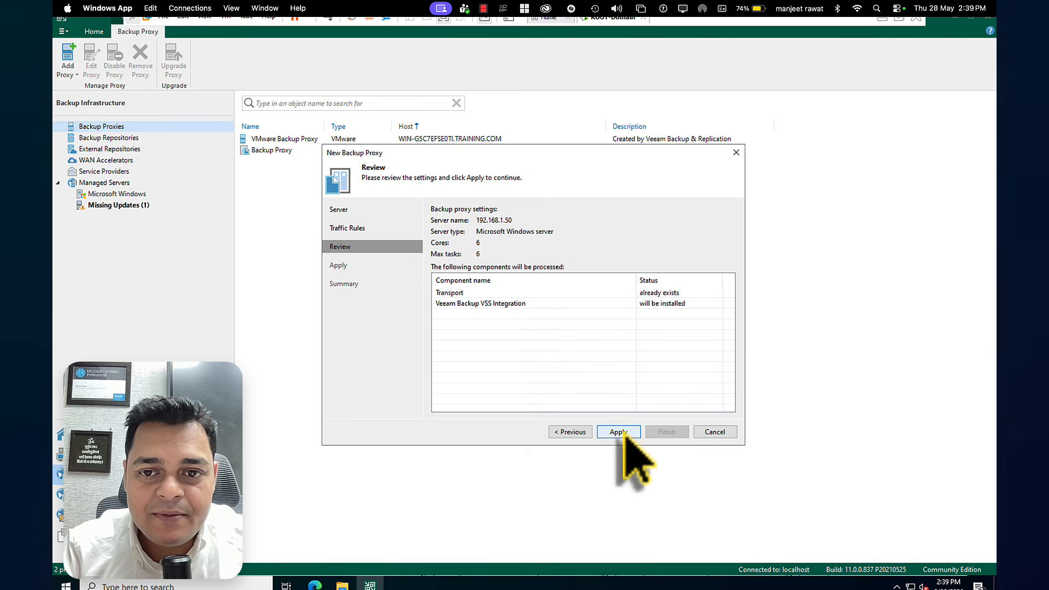
pyautogui.click(632, 434)
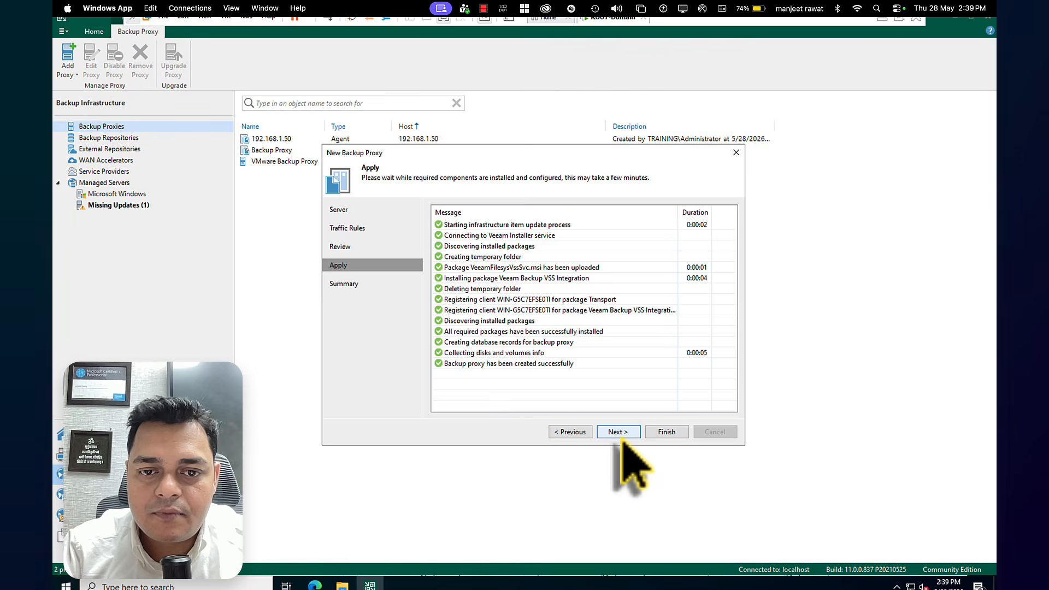
pyautogui.click(619, 433)
pyautogui.click(665, 432)
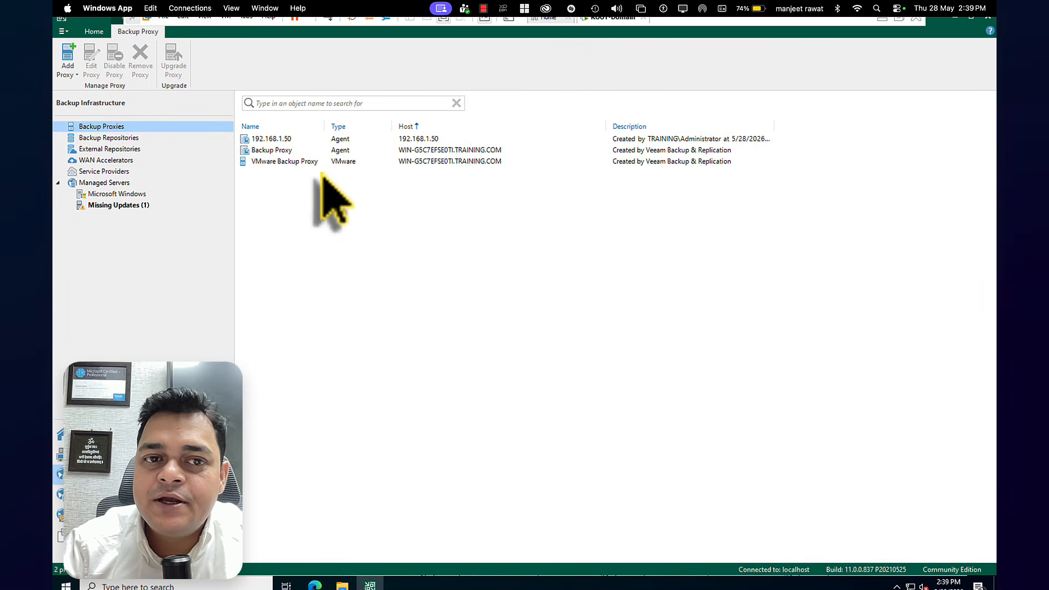
# Open the properties of the 192.168.1.50 backup proxy
pyautogui.click(288, 140)
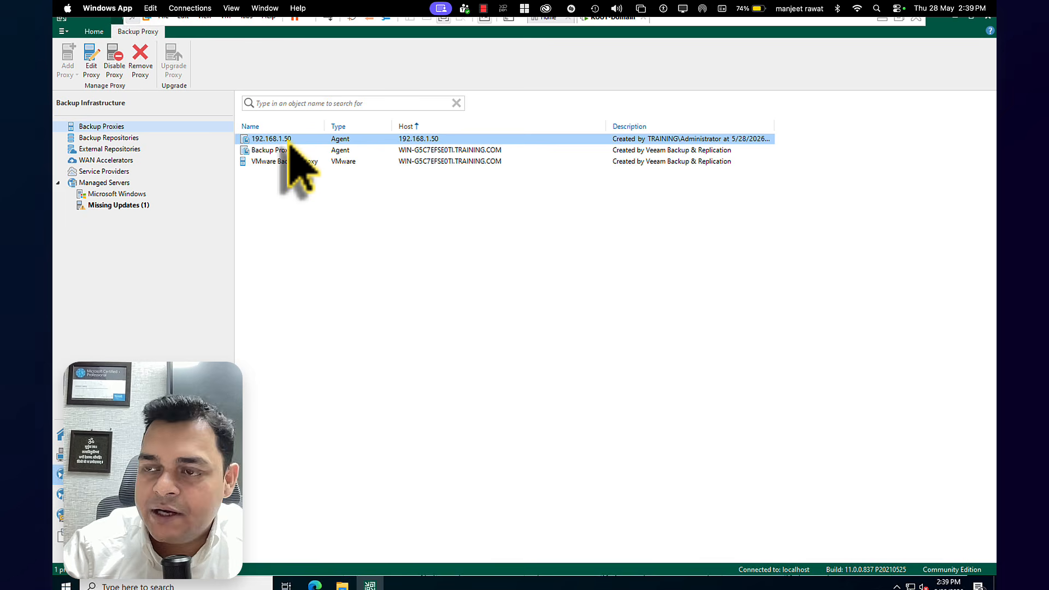
pyautogui.rightClick(288, 140)
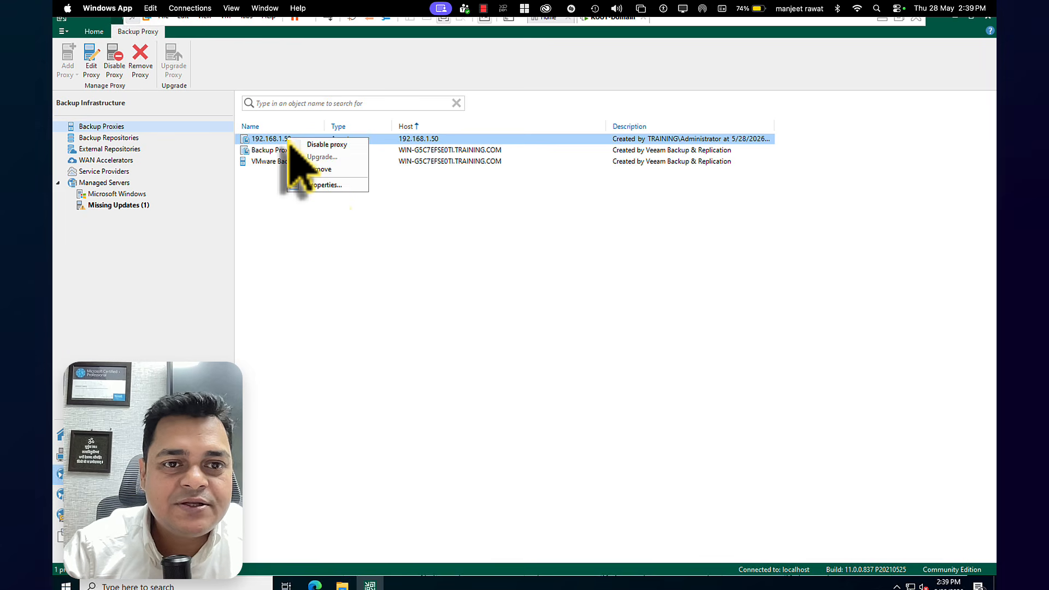
pyautogui.click(323, 186)
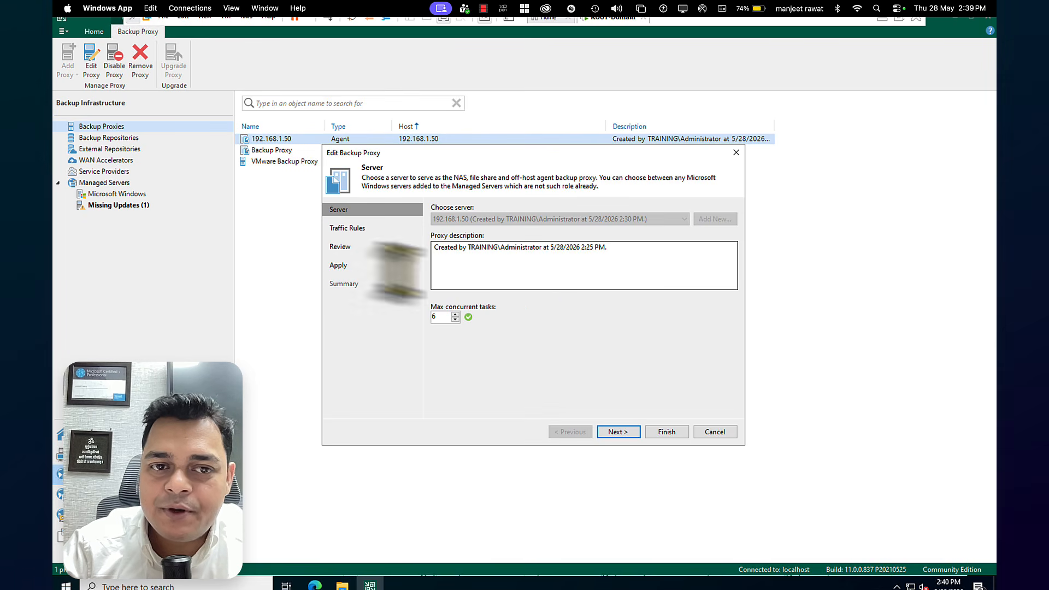
# Review the traffic rules of the 192.168.1.50 proxy, close its properties without changes, and show the backup repositories
pyautogui.click(345, 234)
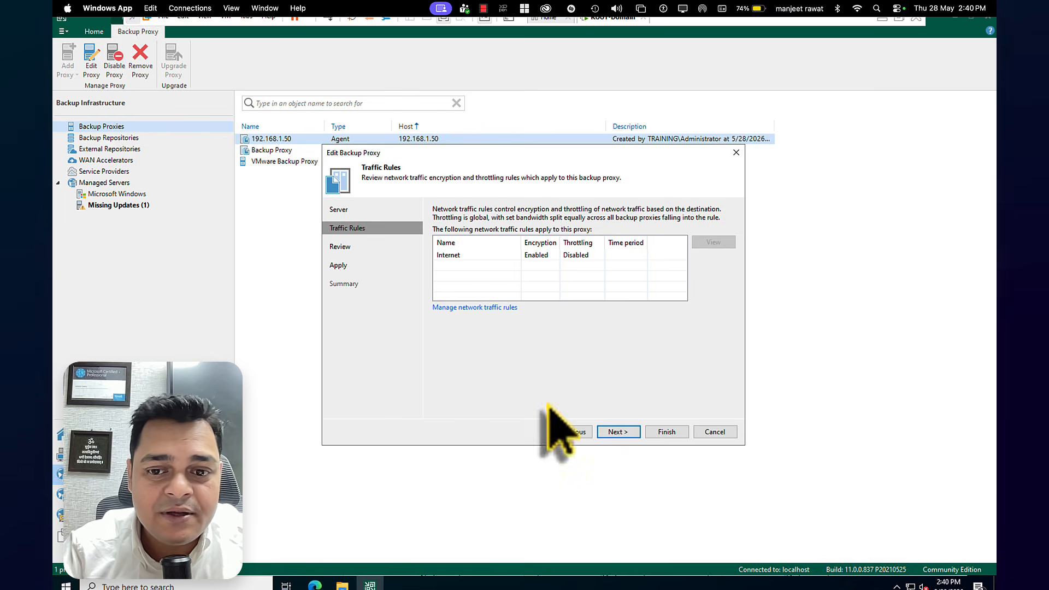
pyautogui.click(719, 434)
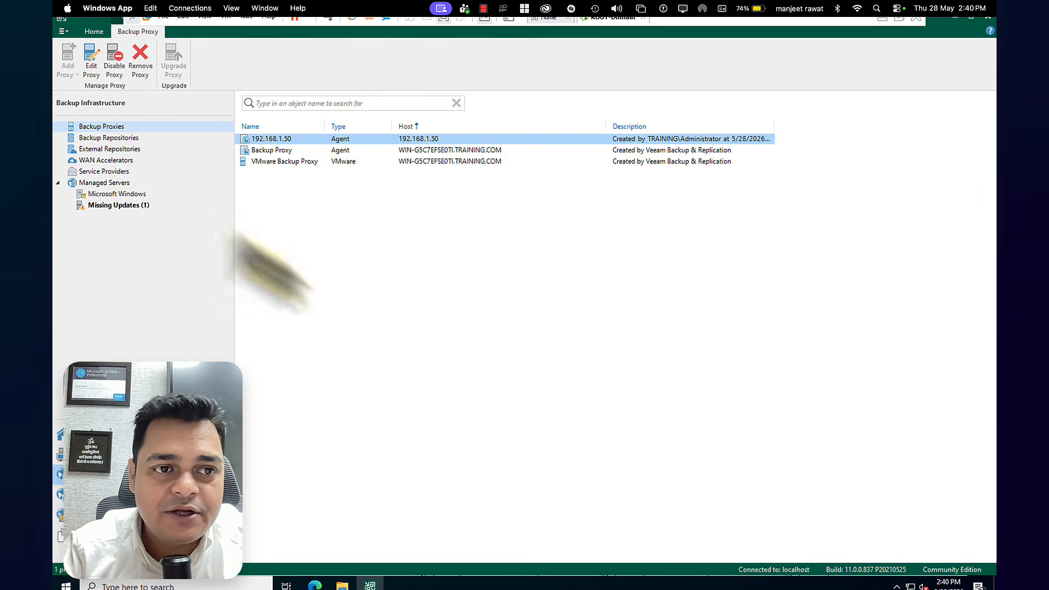
pyautogui.click(126, 140)
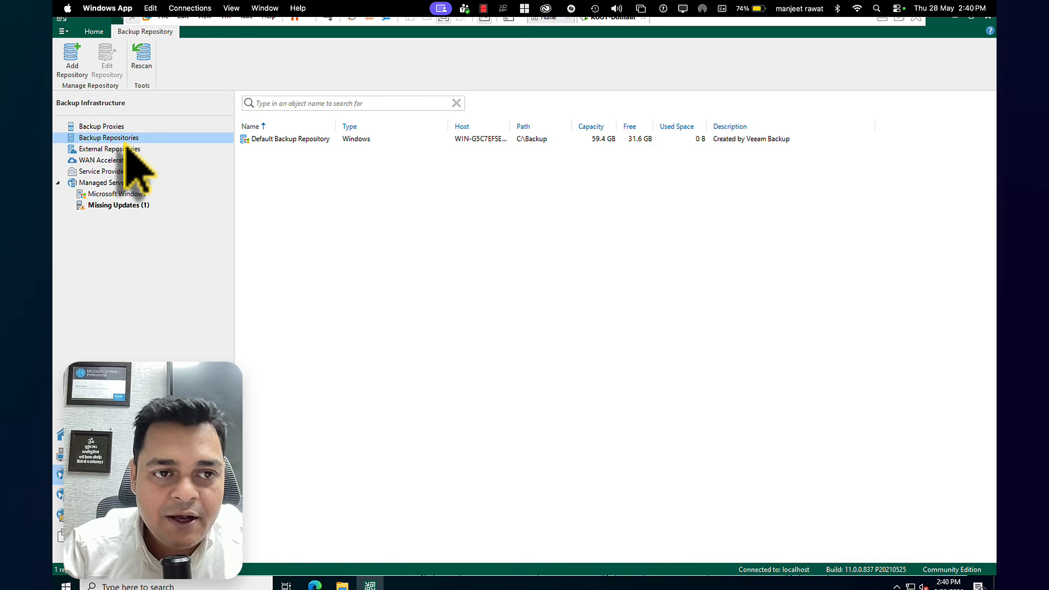
pyautogui.rightClick(128, 143)
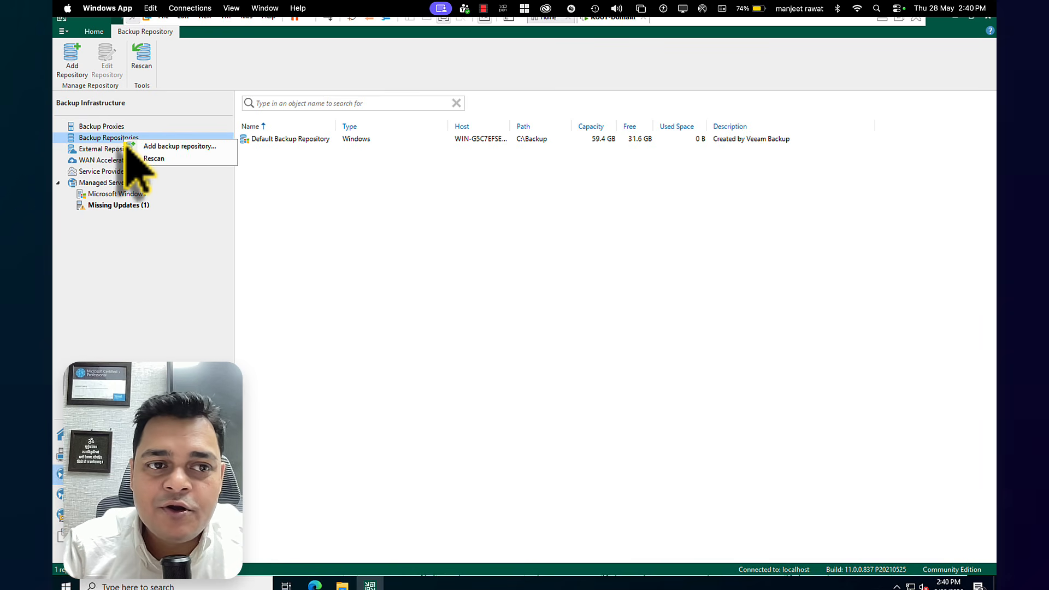
pyautogui.click(163, 148)
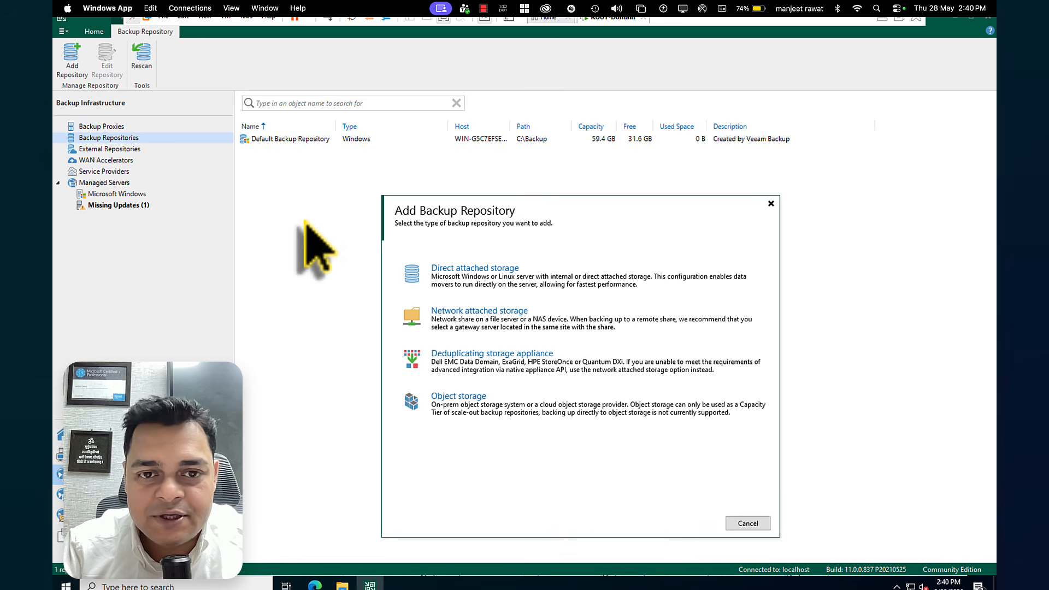
pyautogui.moveTo(538, 214); pyautogui.dragTo(518, 58)
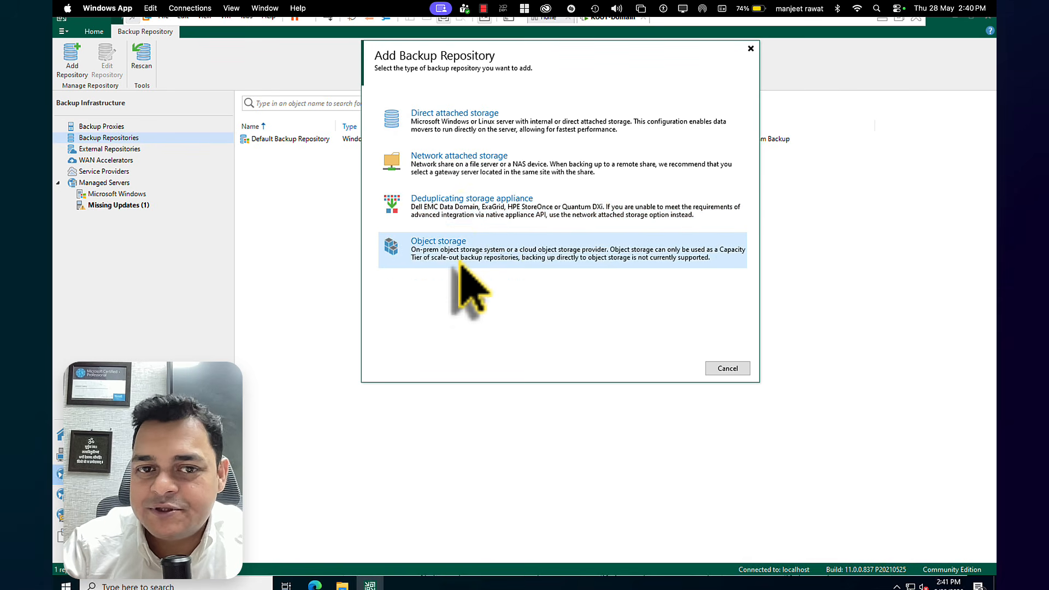
pyautogui.click(447, 165)
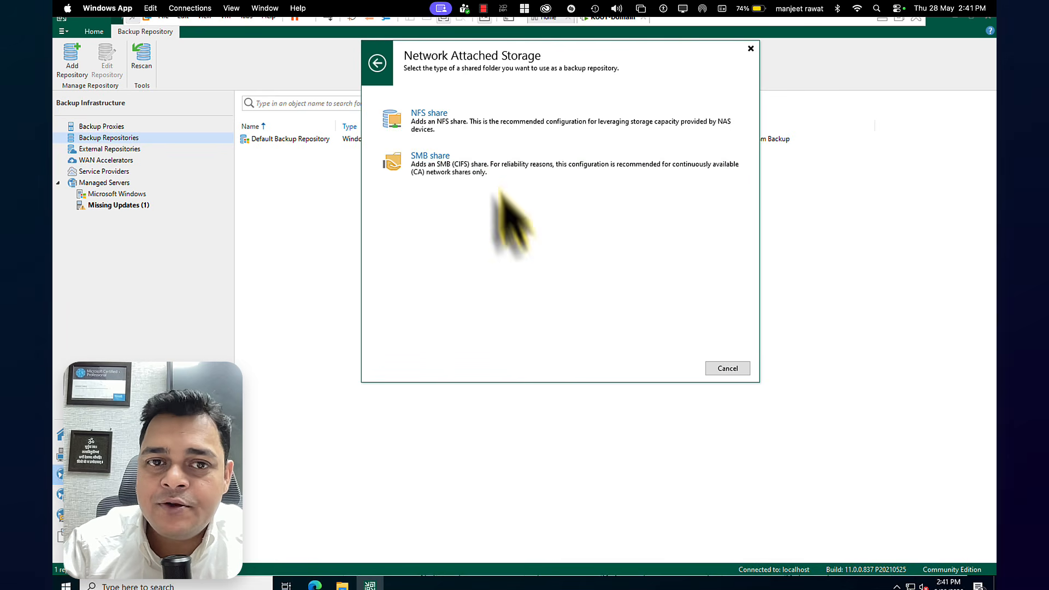
pyautogui.click(468, 170)
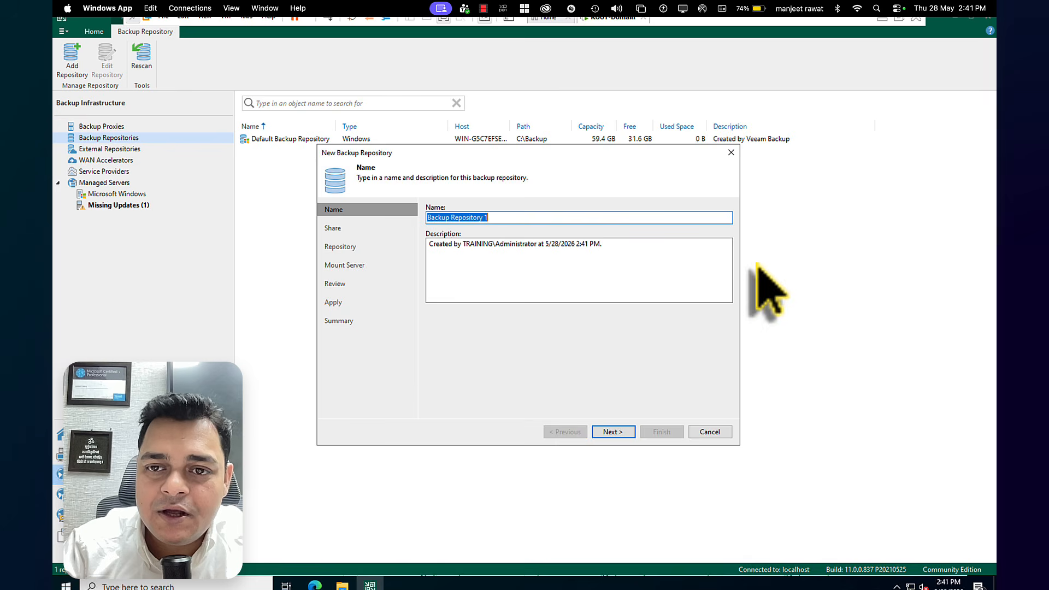
pyautogui.click(731, 153)
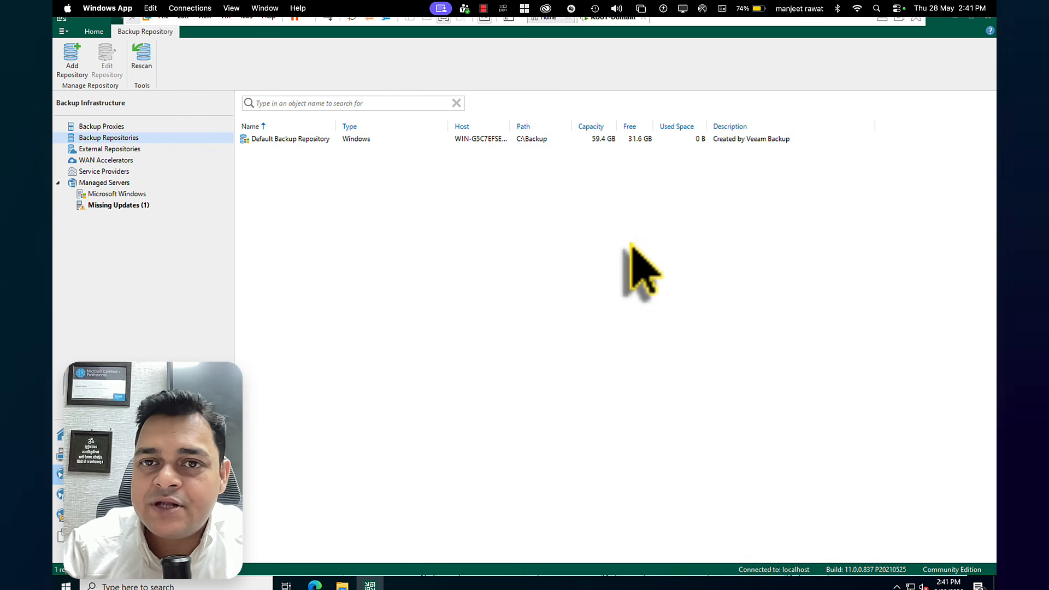
# Switch to File Explorer on the host machine and create a folder named SAN on the Virtual Machine-SSD (D:) drive
pyautogui.click(882, 20)
pyautogui.doubleClick(382, 253)
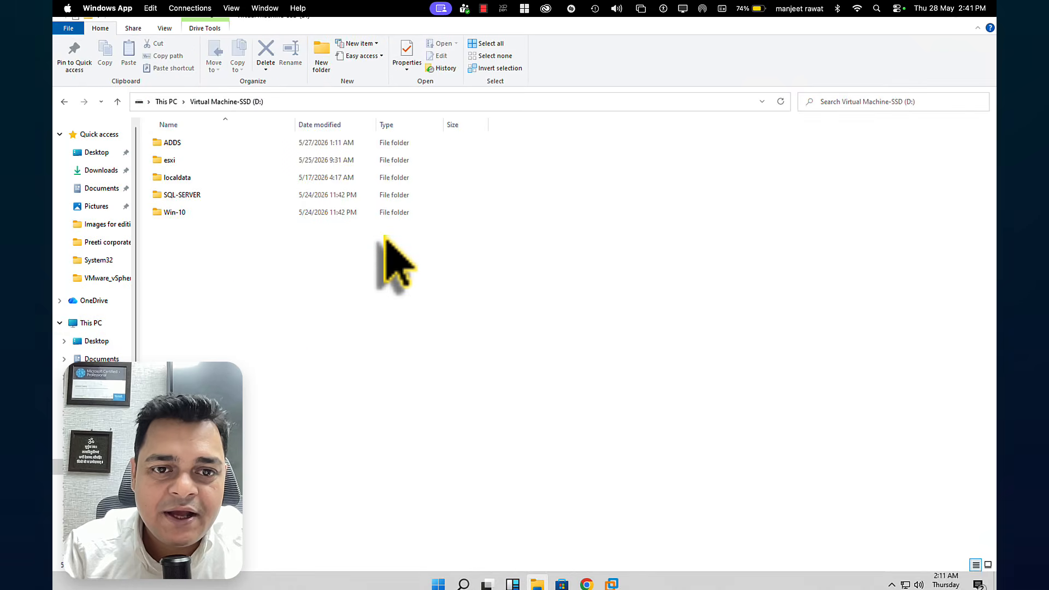
pyautogui.rightClick(307, 361)
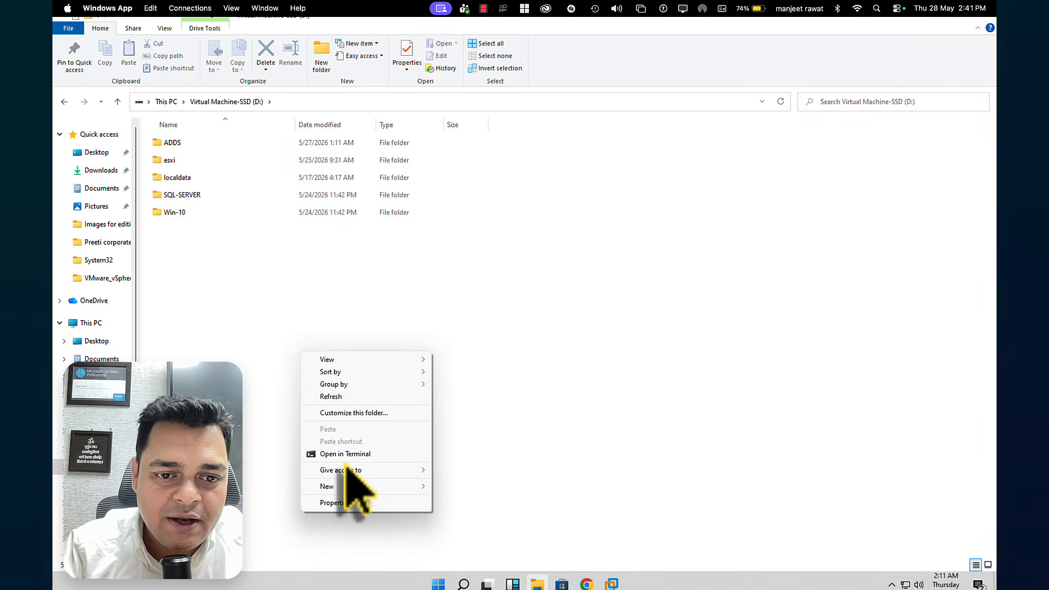
pyautogui.moveTo(349, 486)
pyautogui.click(481, 359)
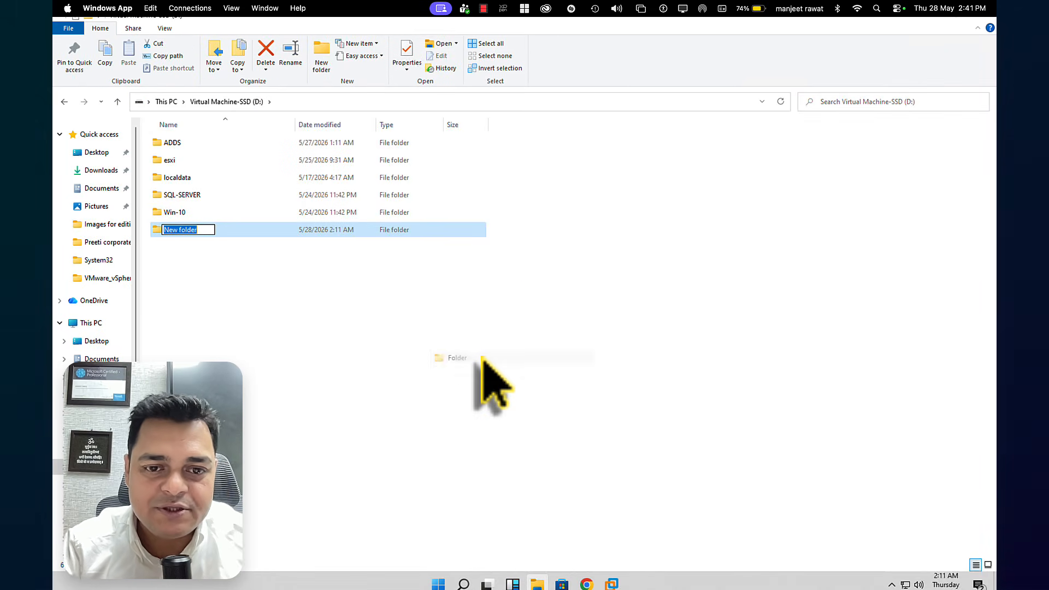
pyautogui.write('SAN')
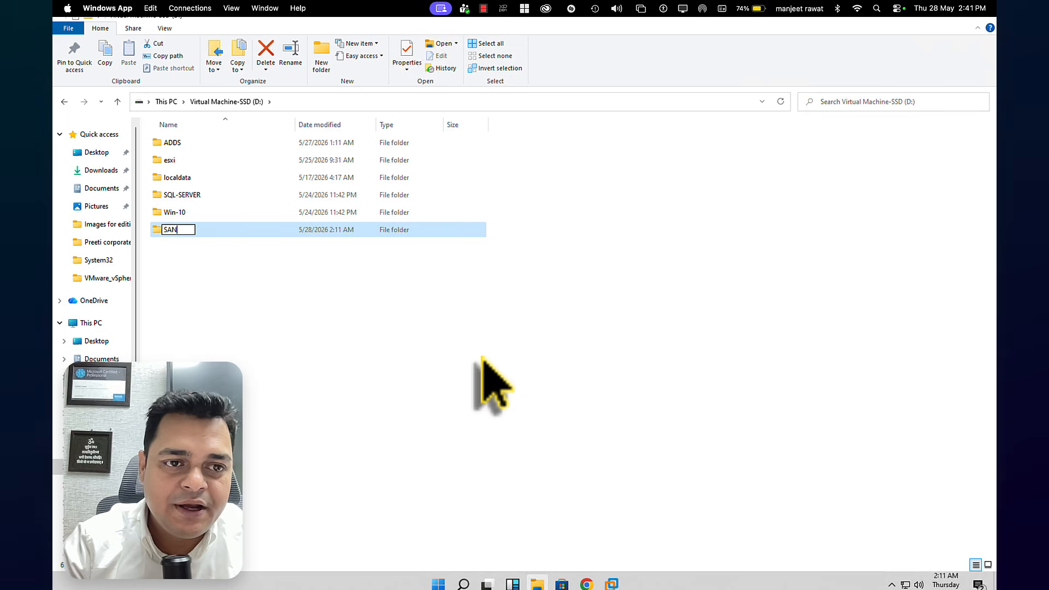
pyautogui.click(176, 259)
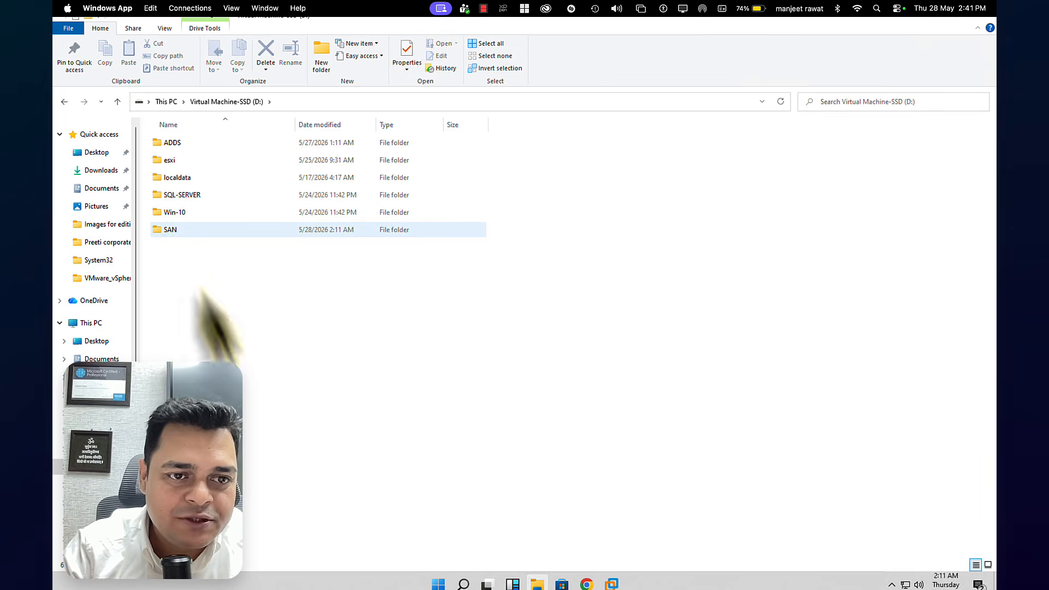
# Enable advanced sharing for the SAN folder, keeping SAN as the share name
pyautogui.rightClick(169, 229)
pyautogui.click(246, 441)
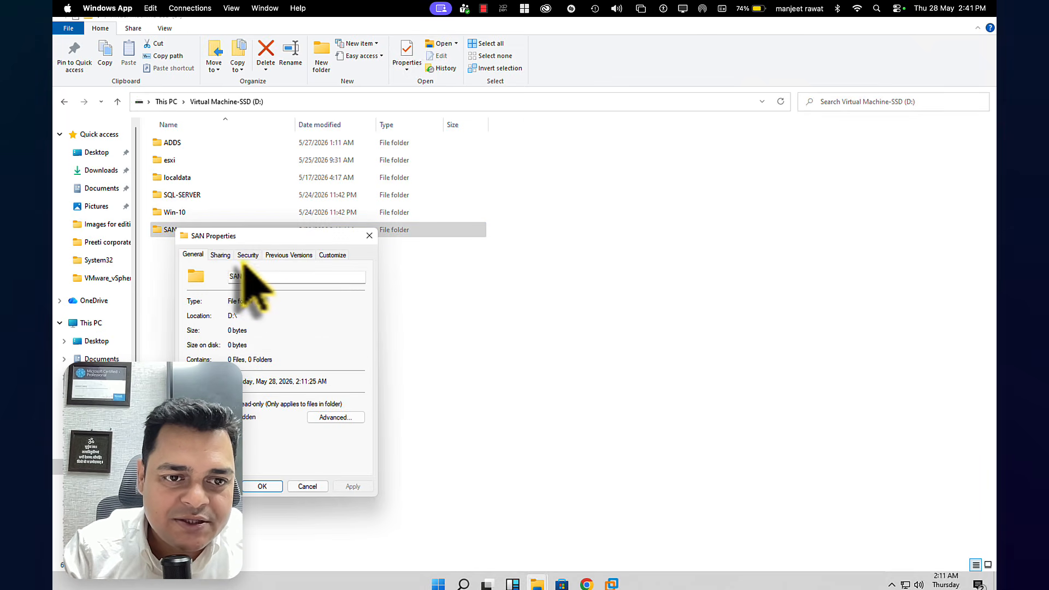
pyautogui.click(221, 255)
pyautogui.click(244, 390)
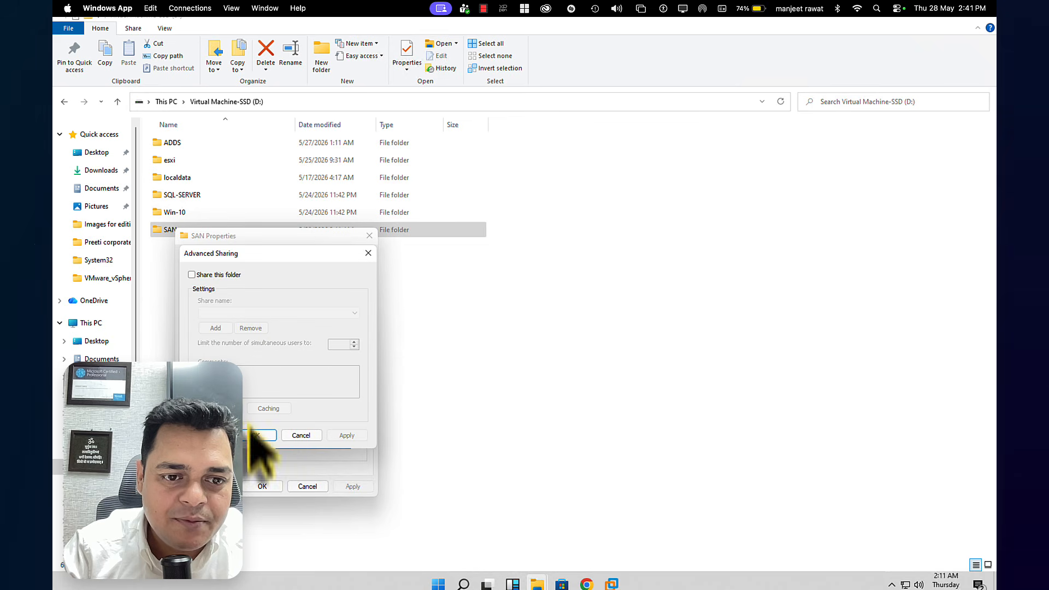
pyautogui.click(191, 275)
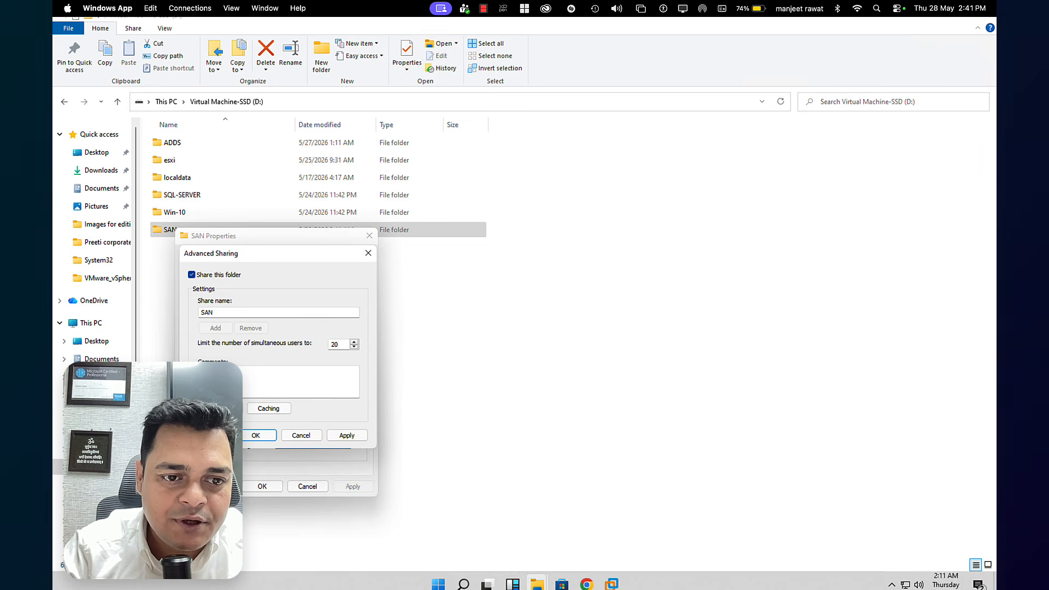
# Grant Everyone full control on the SAN share, apply the sharing settings, and close the folder properties
pyautogui.click(237, 408)
pyautogui.click(322, 397)
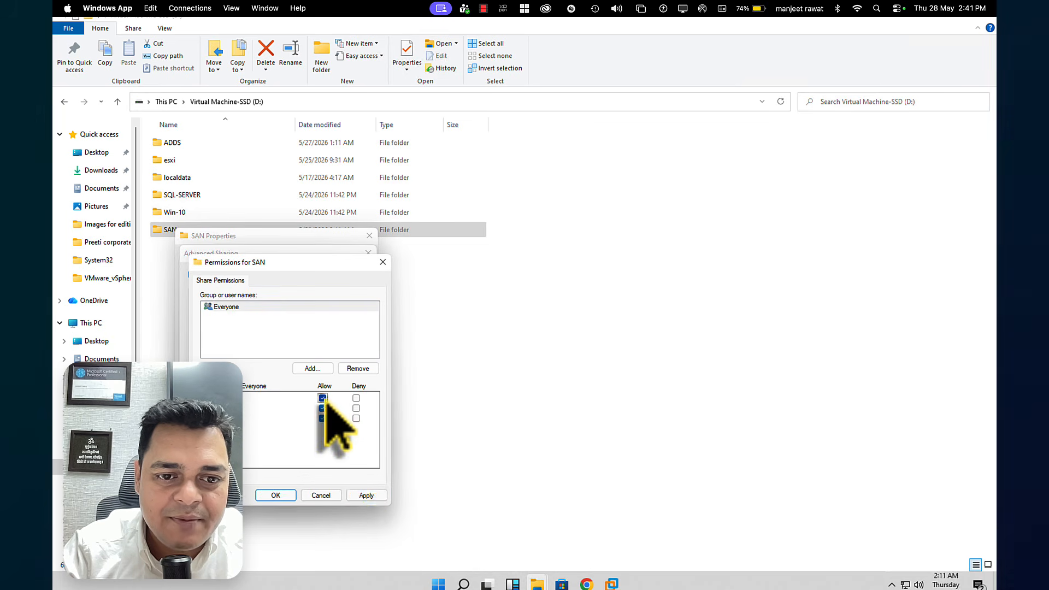
pyautogui.click(364, 496)
pyautogui.click(288, 496)
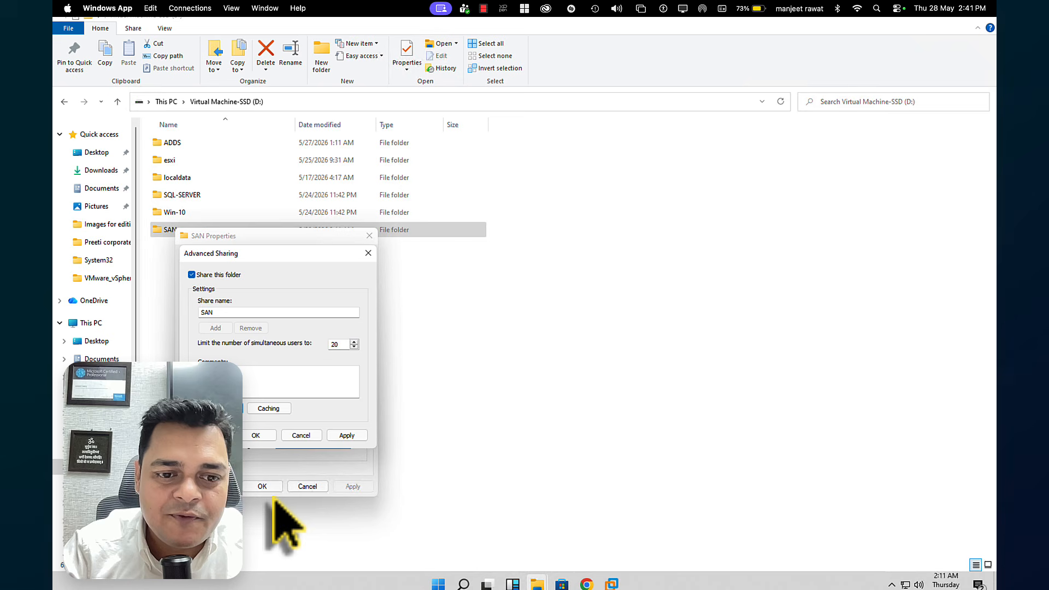
pyautogui.click(345, 436)
pyautogui.click(261, 437)
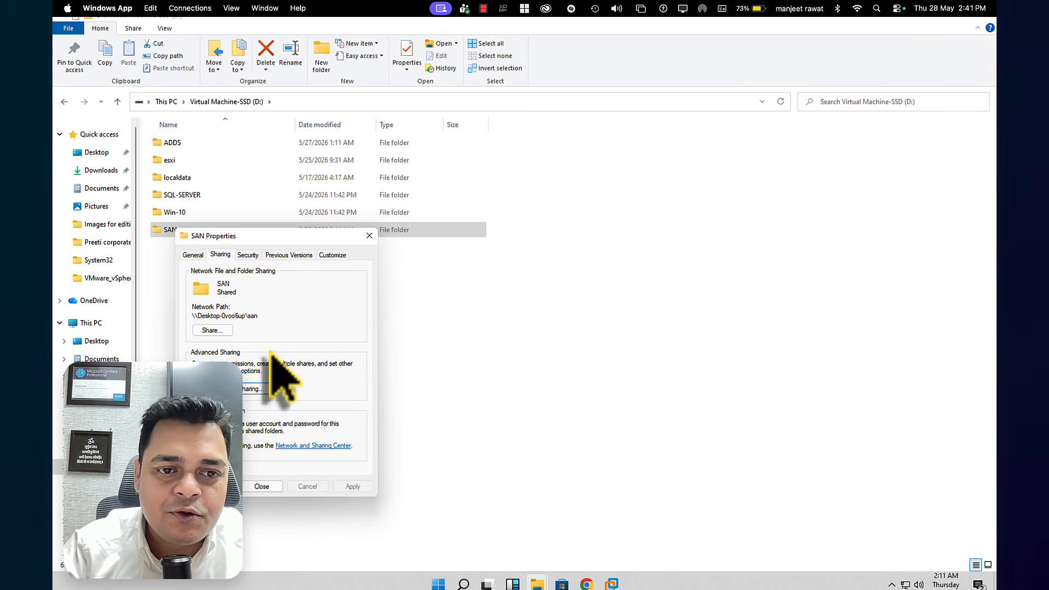
pyautogui.click(261, 486)
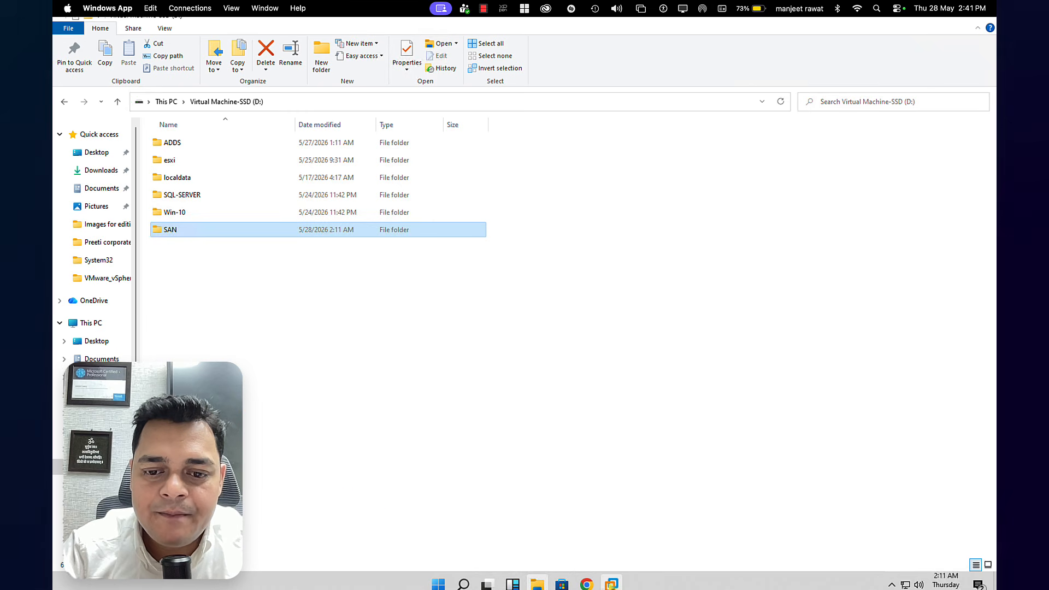
# Switch back to the Veeam console and start a new network attached backup repository of type NFS share named Backup-repo
pyautogui.click(612, 584)
pyautogui.click(652, 507)
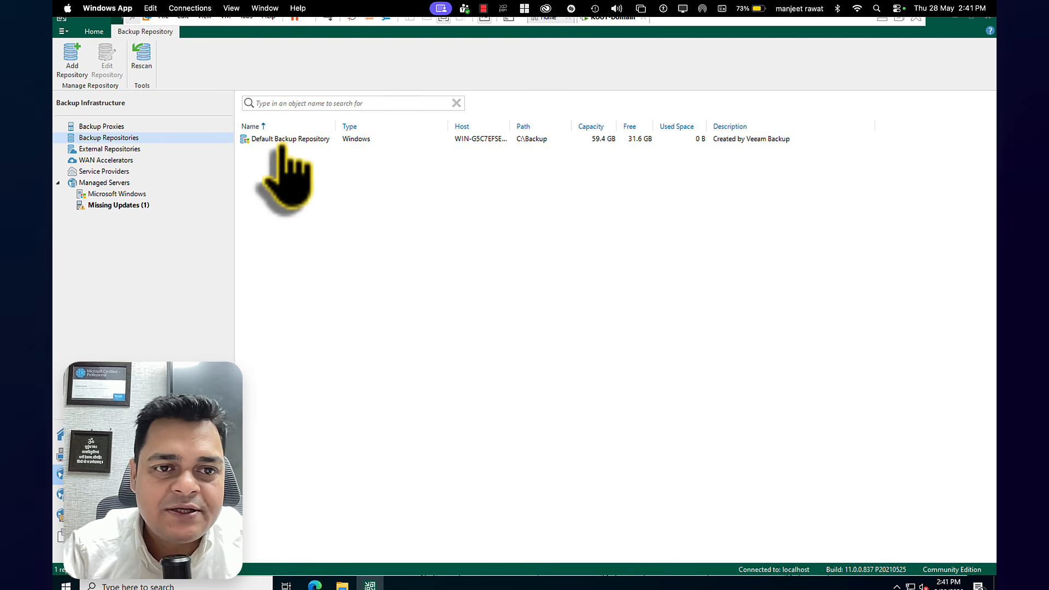
pyautogui.rightClick(136, 139)
pyautogui.click(164, 143)
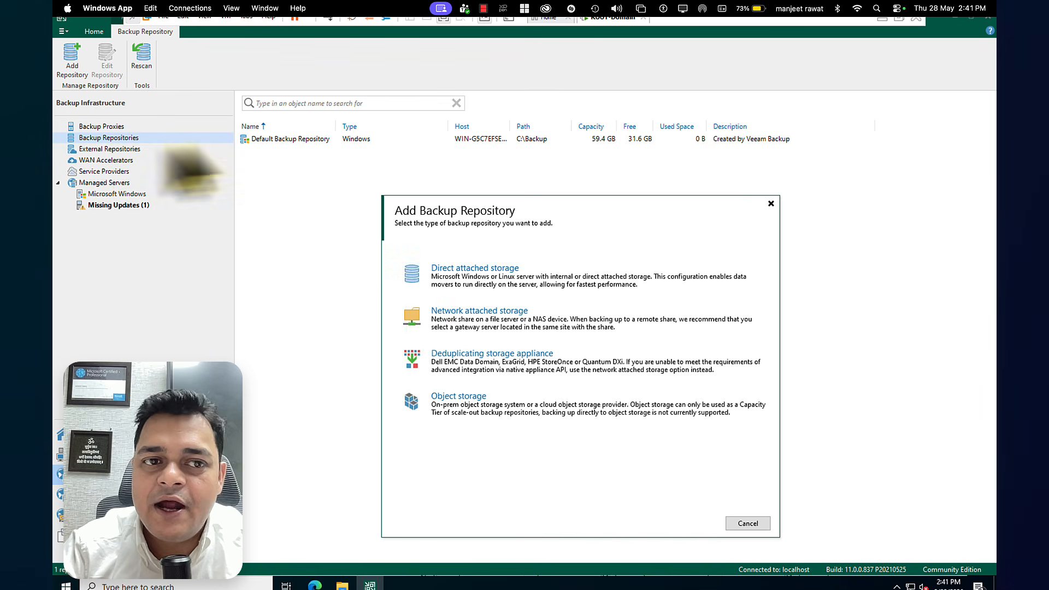
pyautogui.click(477, 322)
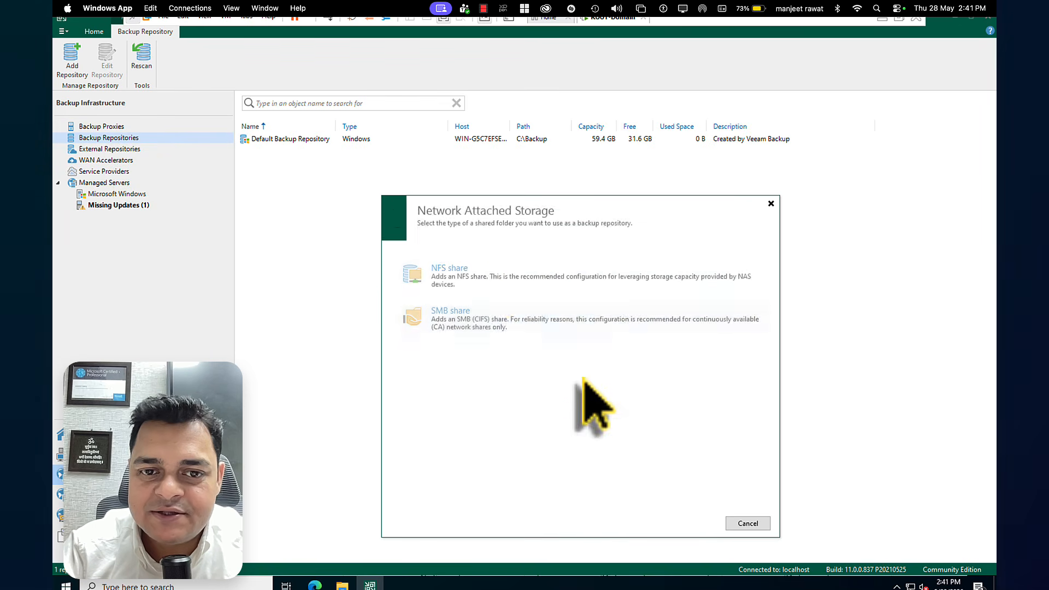
pyautogui.click(459, 277)
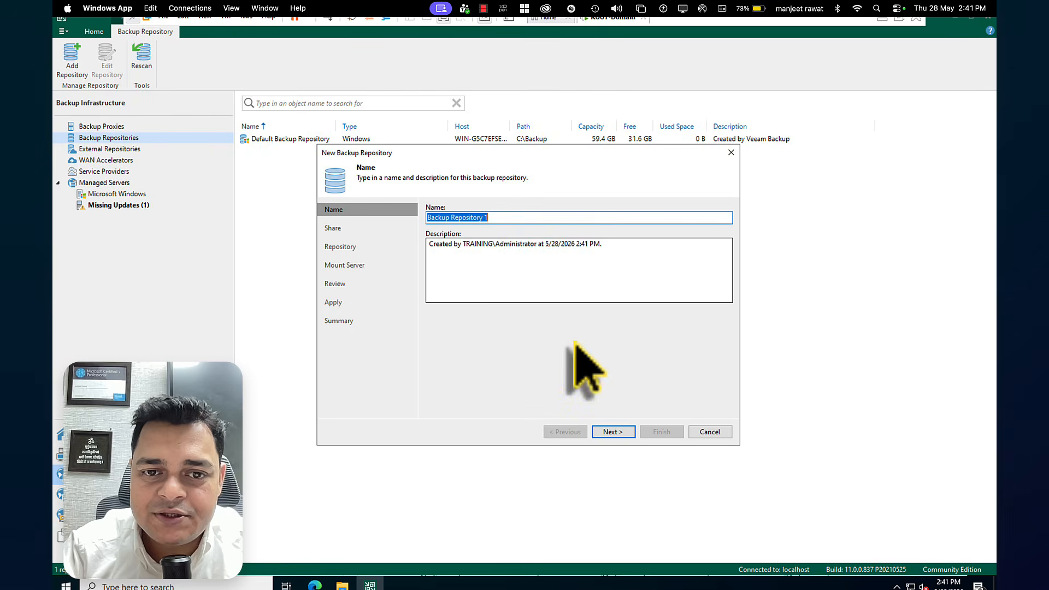
pyautogui.write('Ba')
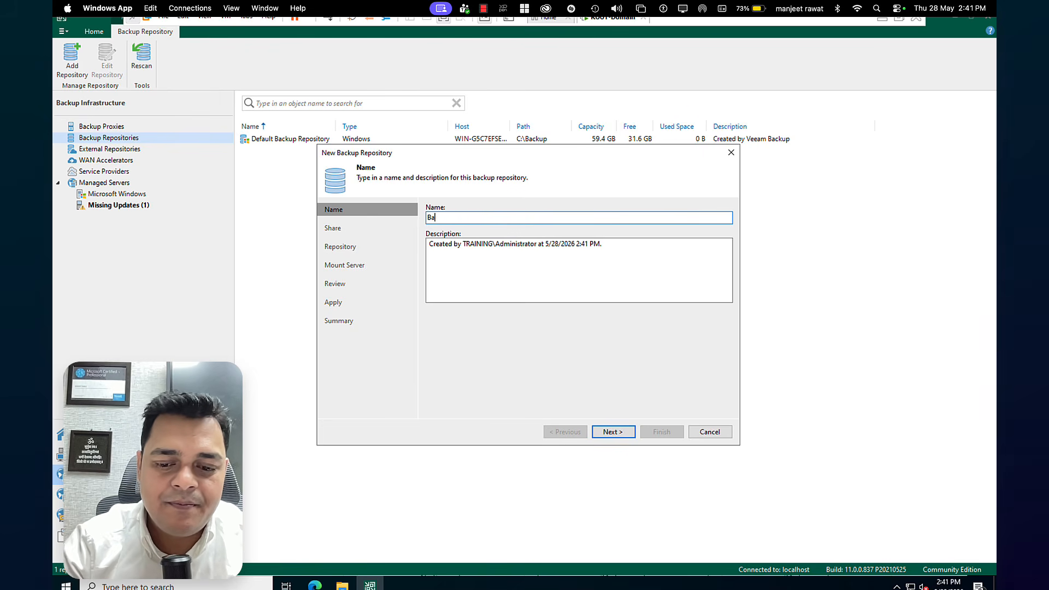
pyautogui.write('ckup-repo')
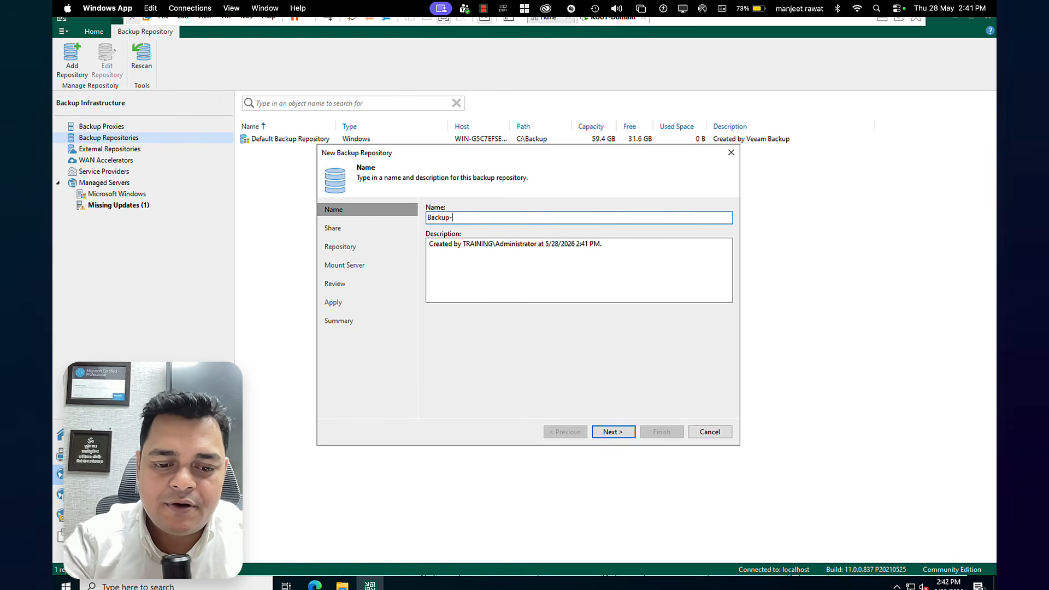
pyautogui.click(613, 432)
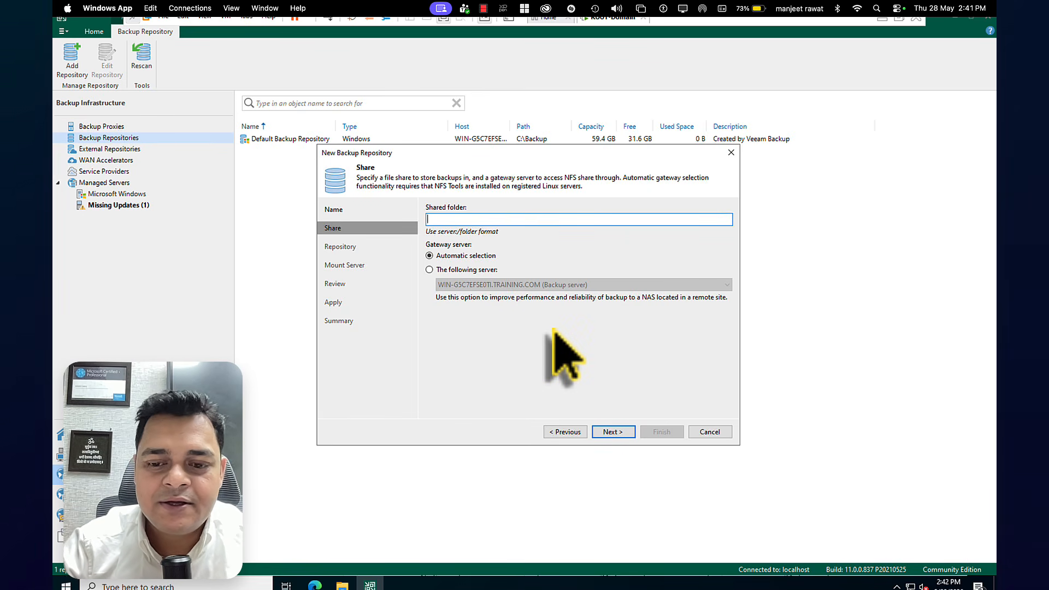
# Try to use //192.168.1.50/san as the shared folder of the NFS repository
pyautogui.write('//192.')
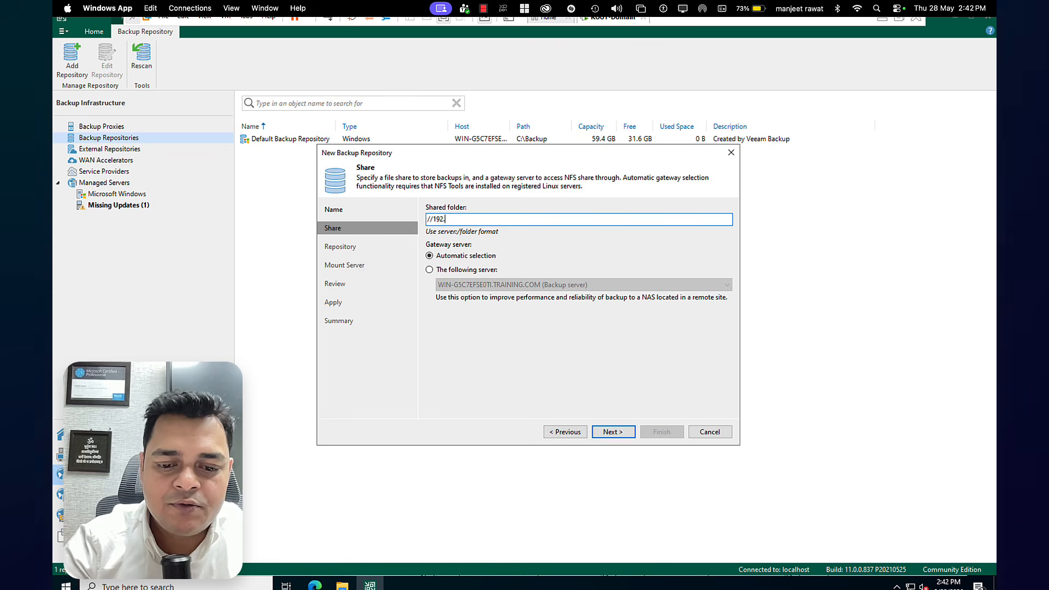
pyautogui.write('168.1.5')
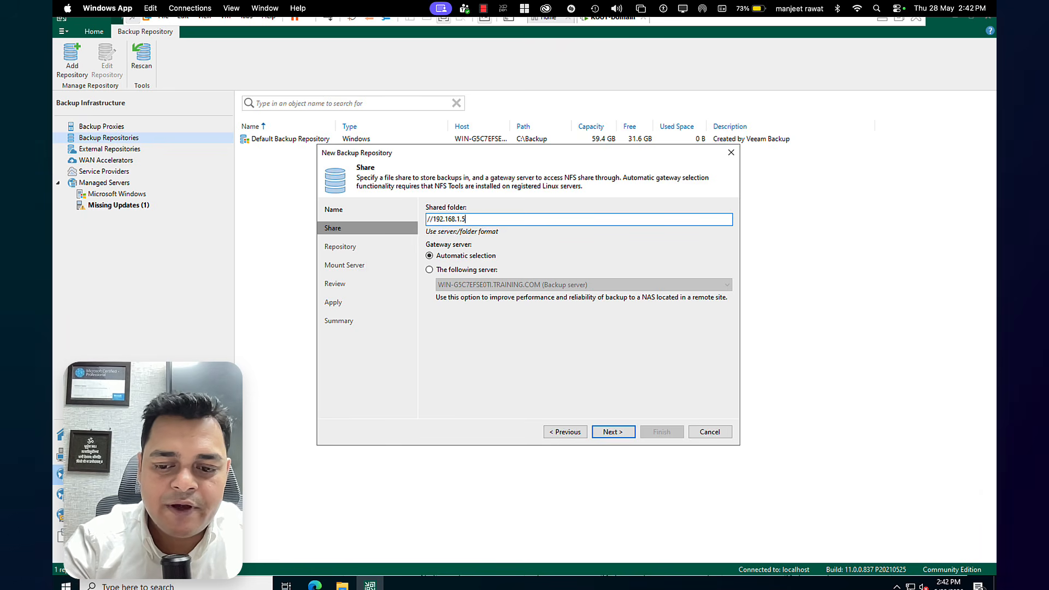
pyautogui.write('0/san')
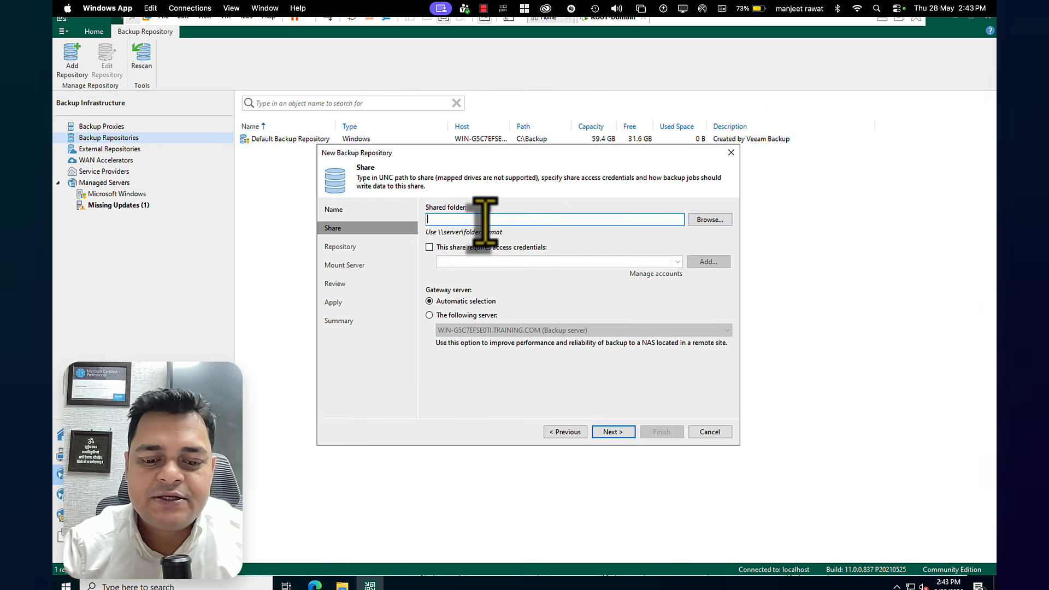
# Set the SMB shared folder to \\Desktop-0voo6up\san with 192.168.1.50 as the gateway server, and continue to the repository settings
pyautogui.hotkey('ctrl', 'v')
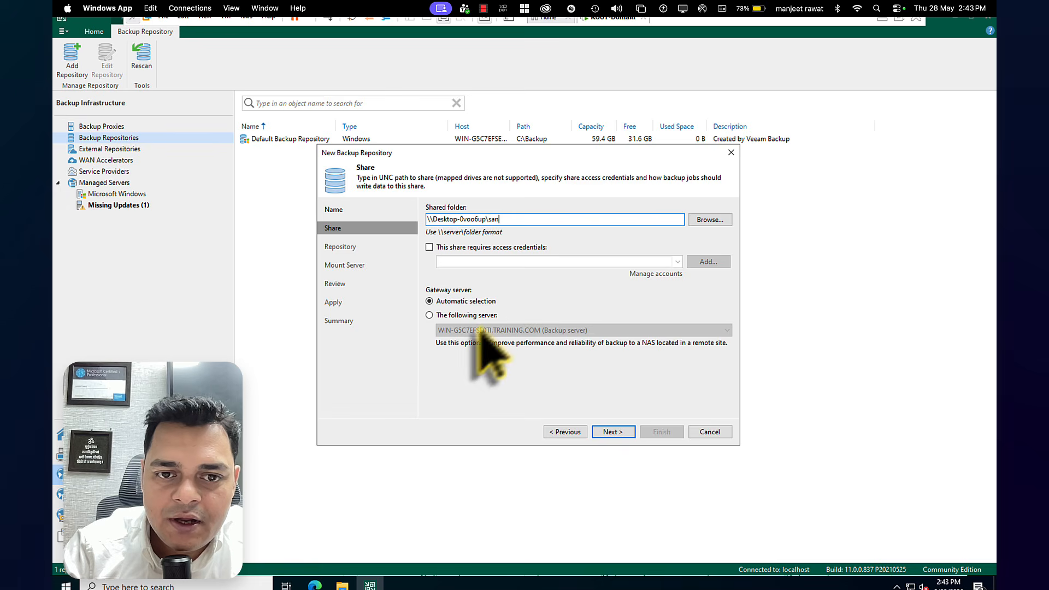
pyautogui.click(445, 315)
pyautogui.click(541, 331)
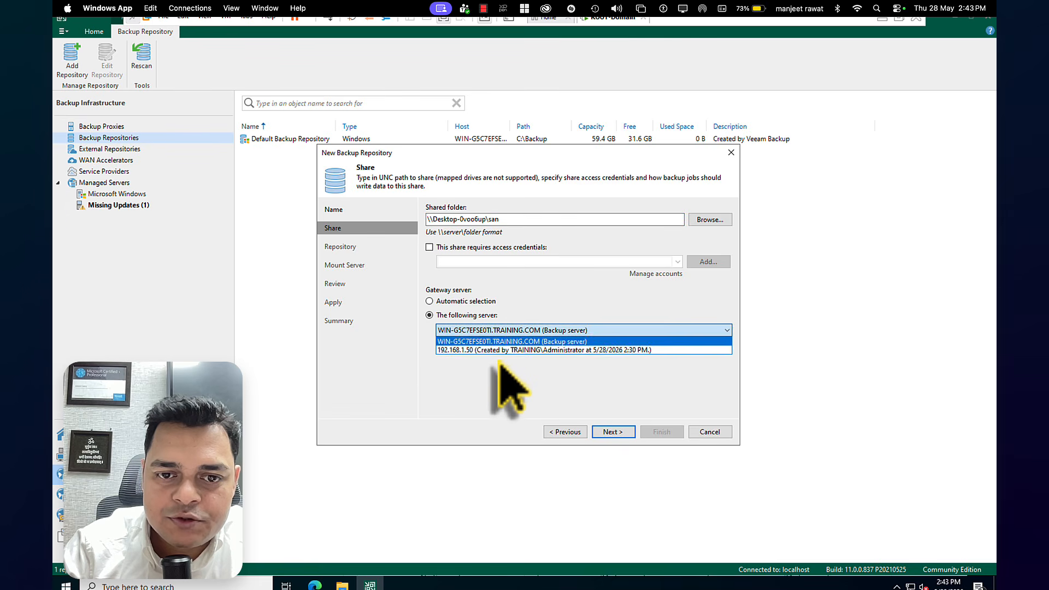
pyautogui.click(501, 351)
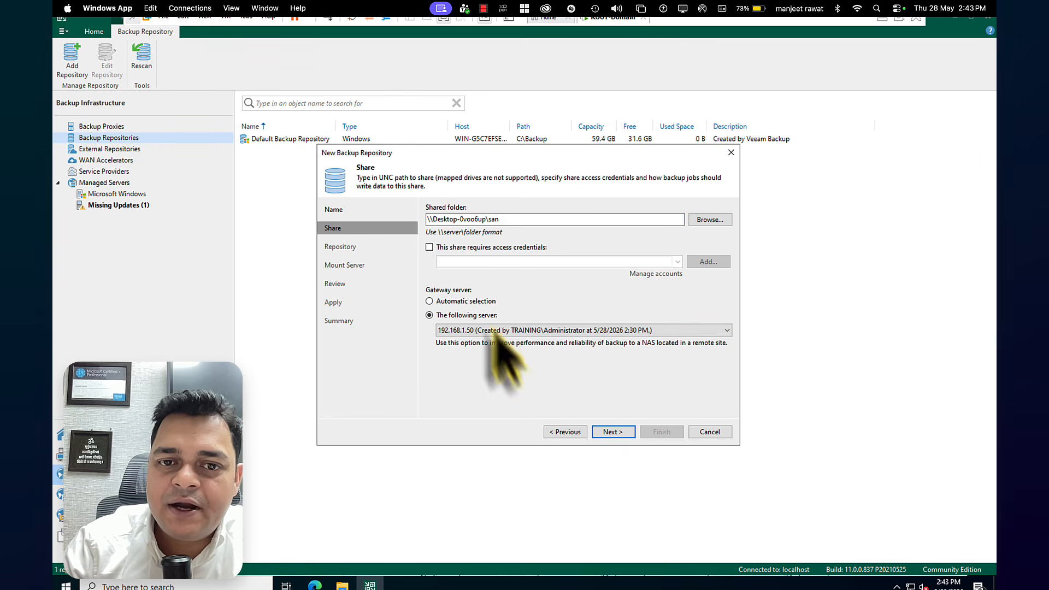
pyautogui.click(613, 436)
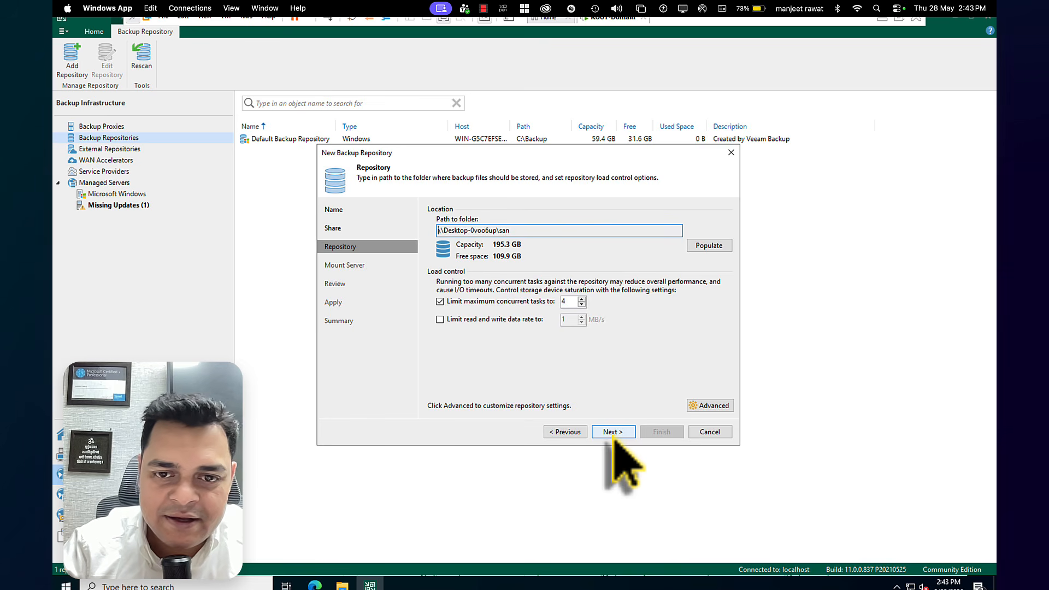
# Create the Backup-Repo repository with the default load control and mount server settings, and move the configuration backup location to it
pyautogui.click(612, 431)
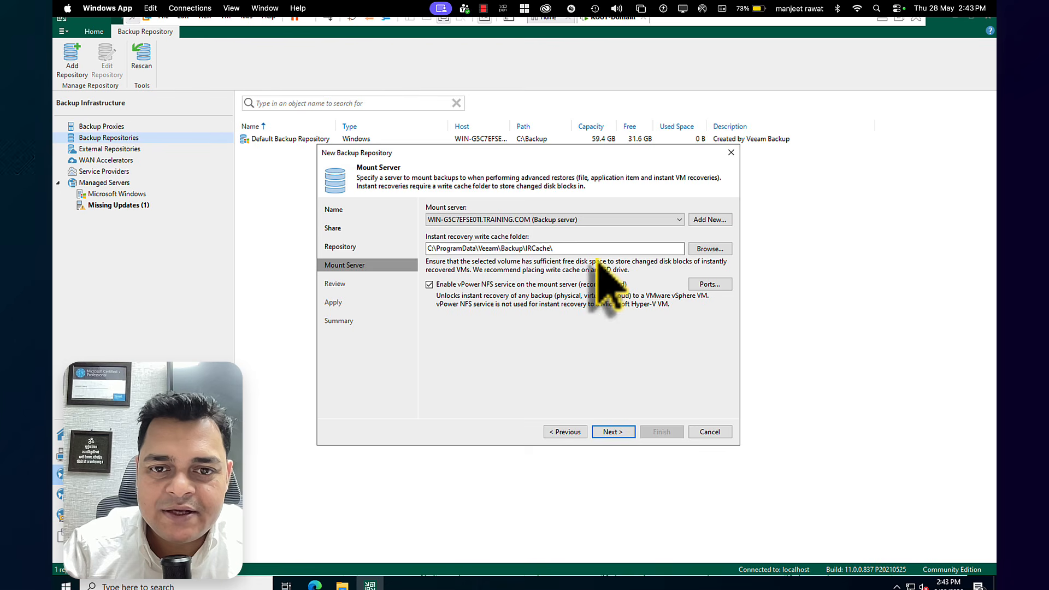
pyautogui.click(626, 433)
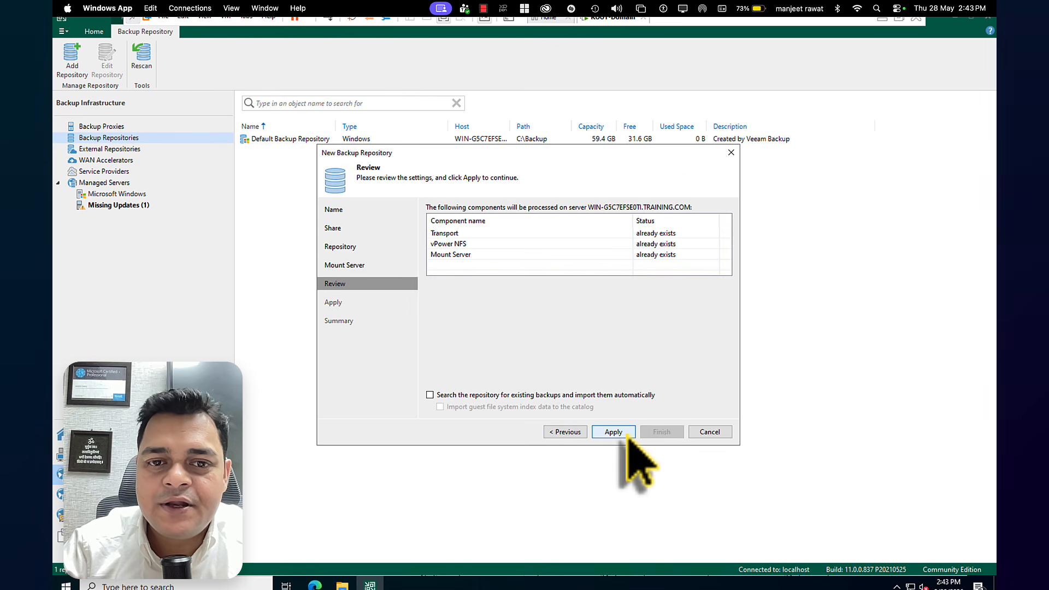
pyautogui.click(628, 434)
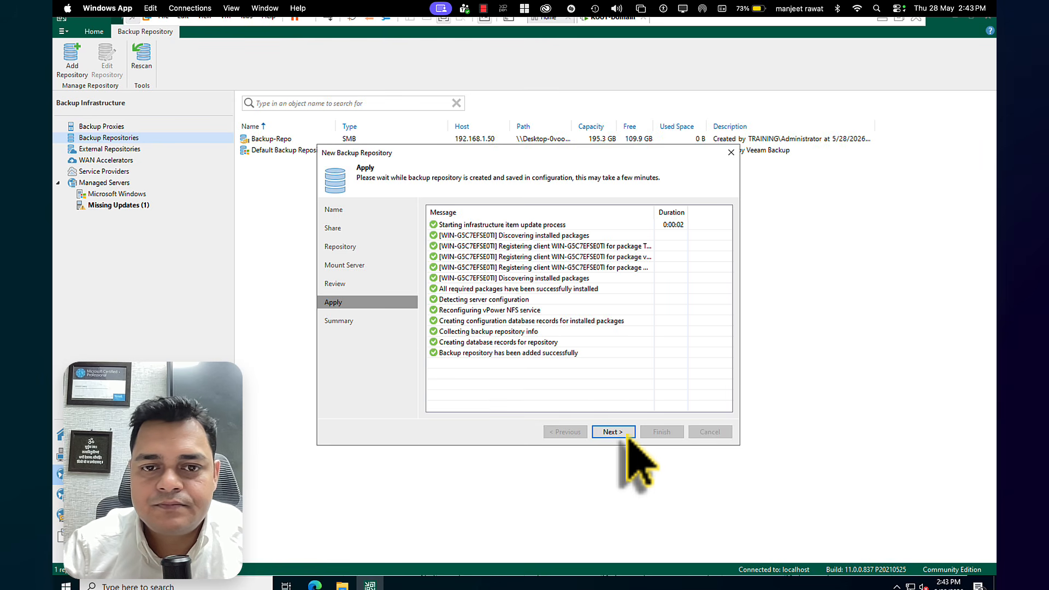
pyautogui.click(628, 434)
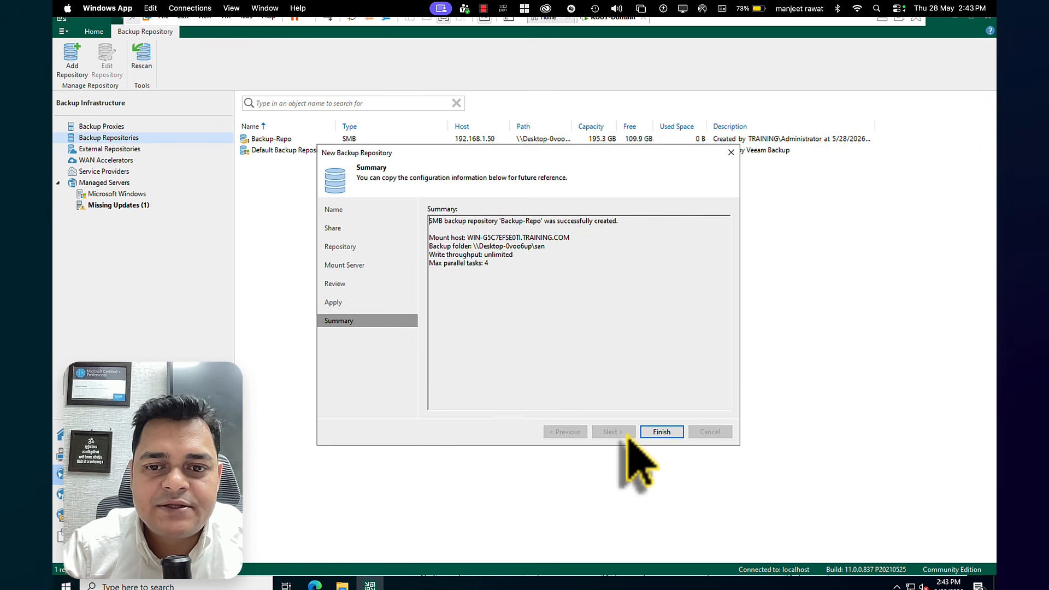
pyautogui.click(664, 432)
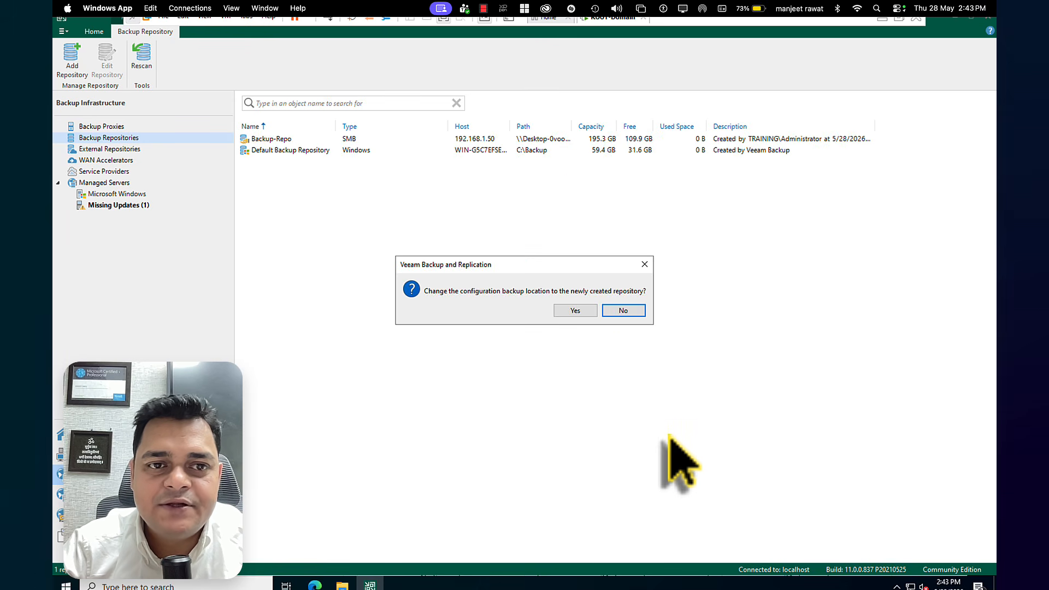
pyautogui.click(586, 315)
# Widen the Path column to read the full folder path of Backup-Repo, and review the list of backup proxies
pyautogui.click(294, 141)
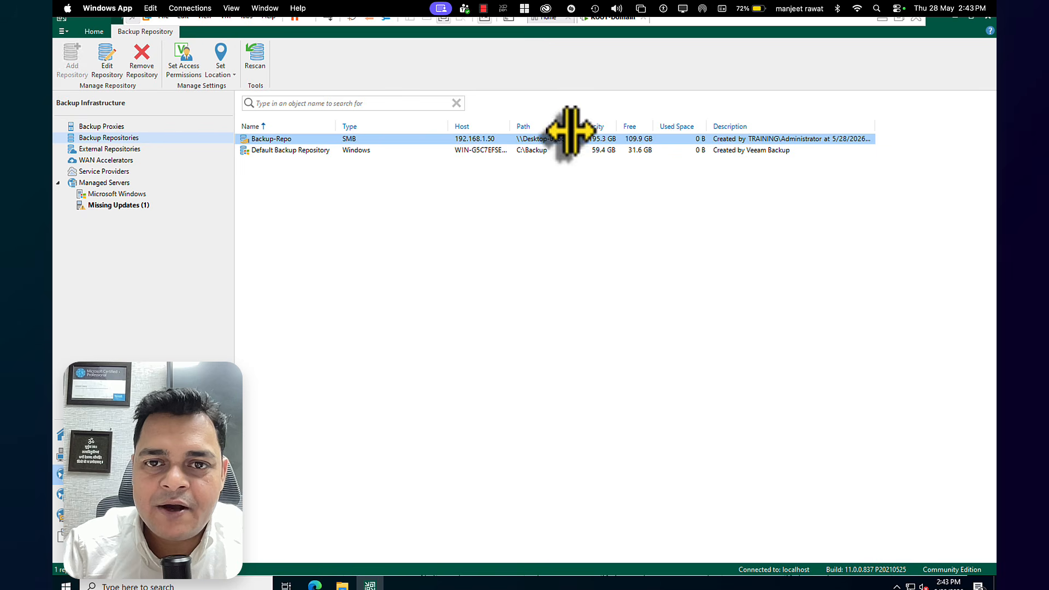
pyautogui.moveTo(569, 129); pyautogui.dragTo(678, 133)
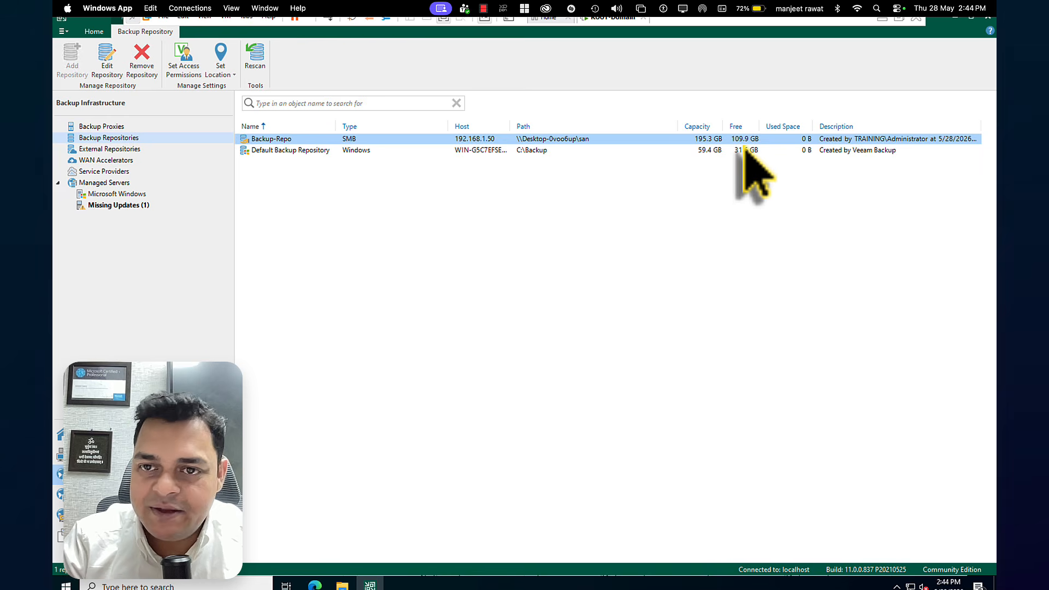
pyautogui.click(109, 127)
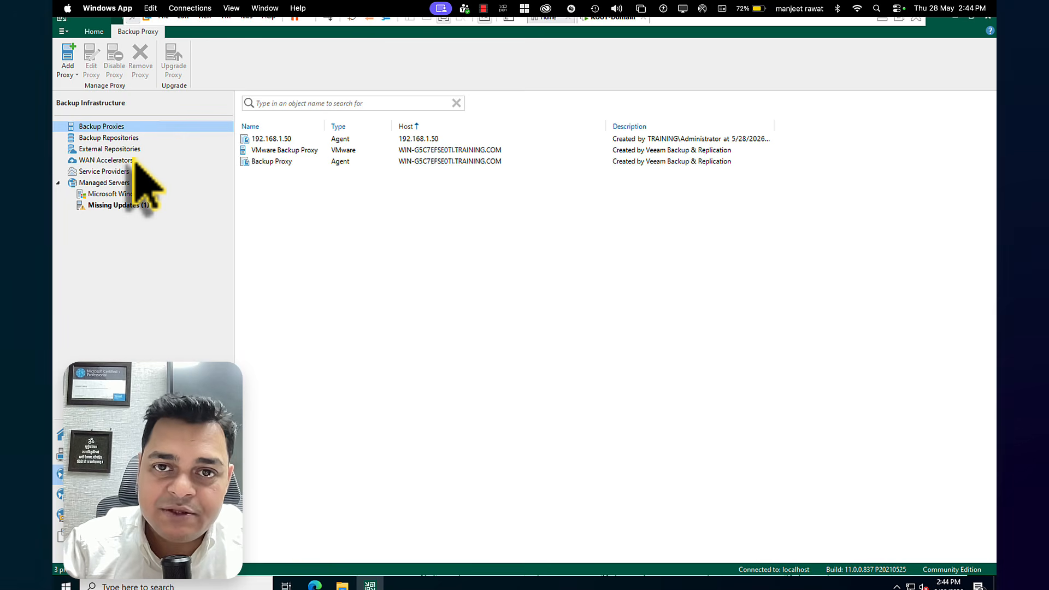
pyautogui.hotkey('ctrl', 'Left')
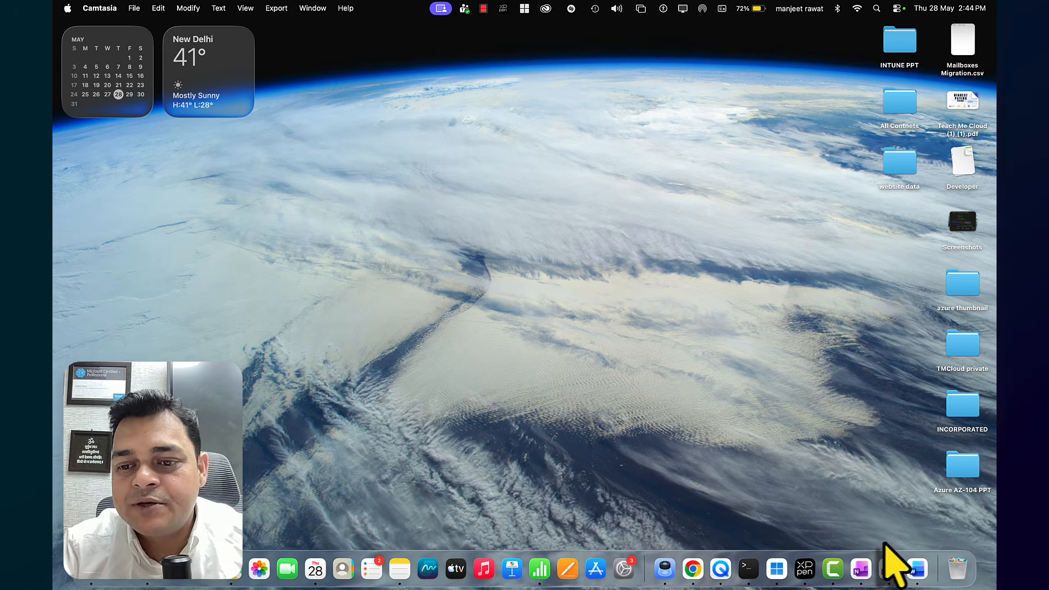